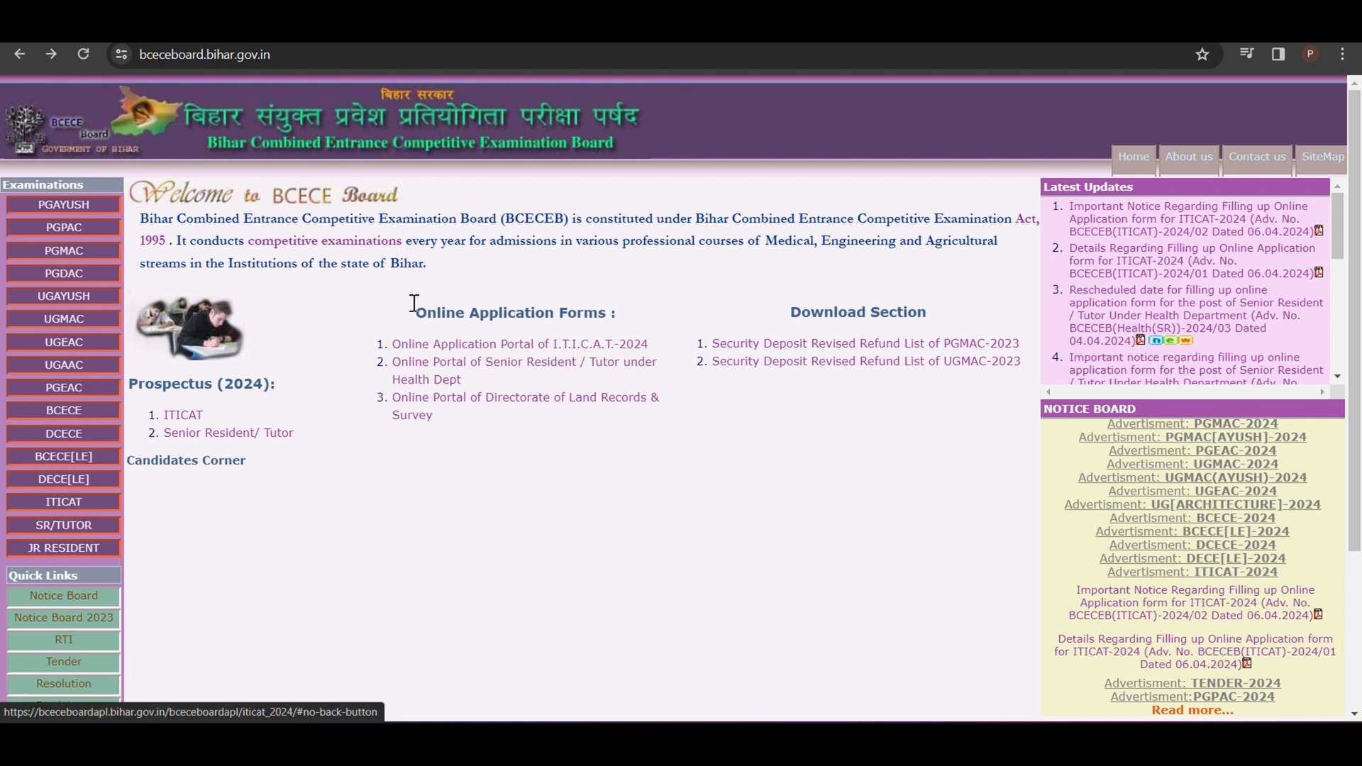
Step: Look over the ITICAT-2024 online application portal and open its advertisement page
left_click(177, 27)
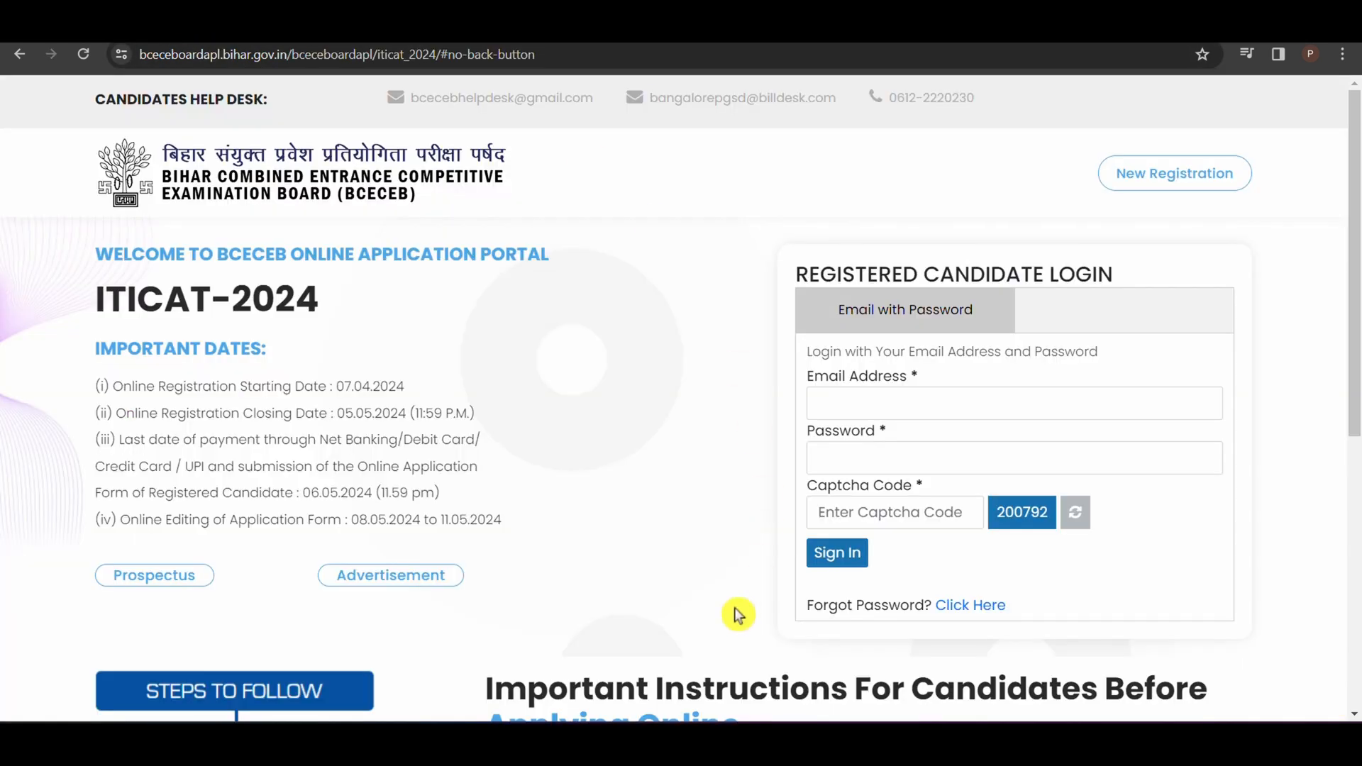
scroll(745, 478, "down", 7)
scroll(745, 478, "up", 7)
left_click(391, 583)
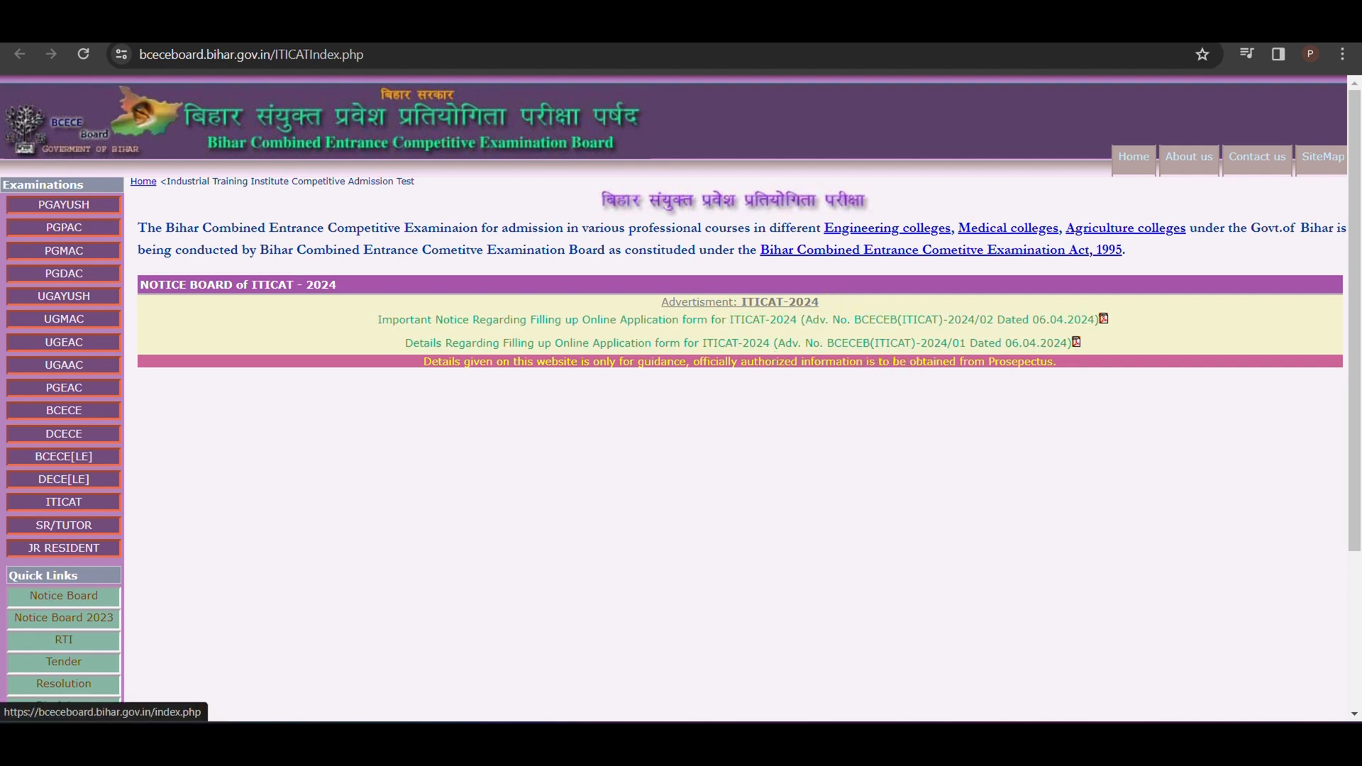
Step: Open ITICAT-2024 advertisement 2024/02 and check the registration opening and closing dates in point 3
left_click(451, 44)
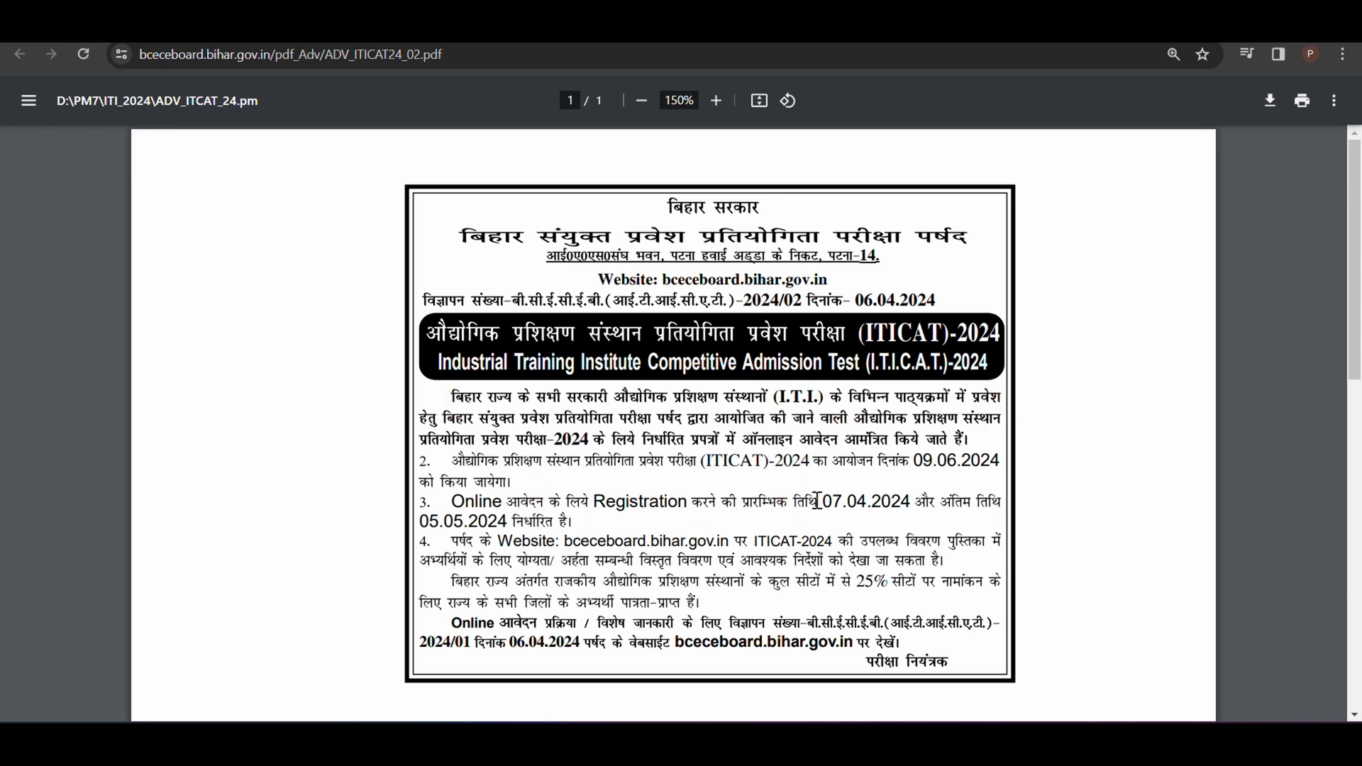
left_click_drag(825, 504, 911, 507)
left_click(402, 526)
left_click_drag(424, 520, 558, 526)
left_click(638, 520)
Step: Open ITICAT-2024 advertisement 2024/01 and skim its application instructions through to the important dates section
left_click(374, 28)
scroll(715, 489, "up", 4)
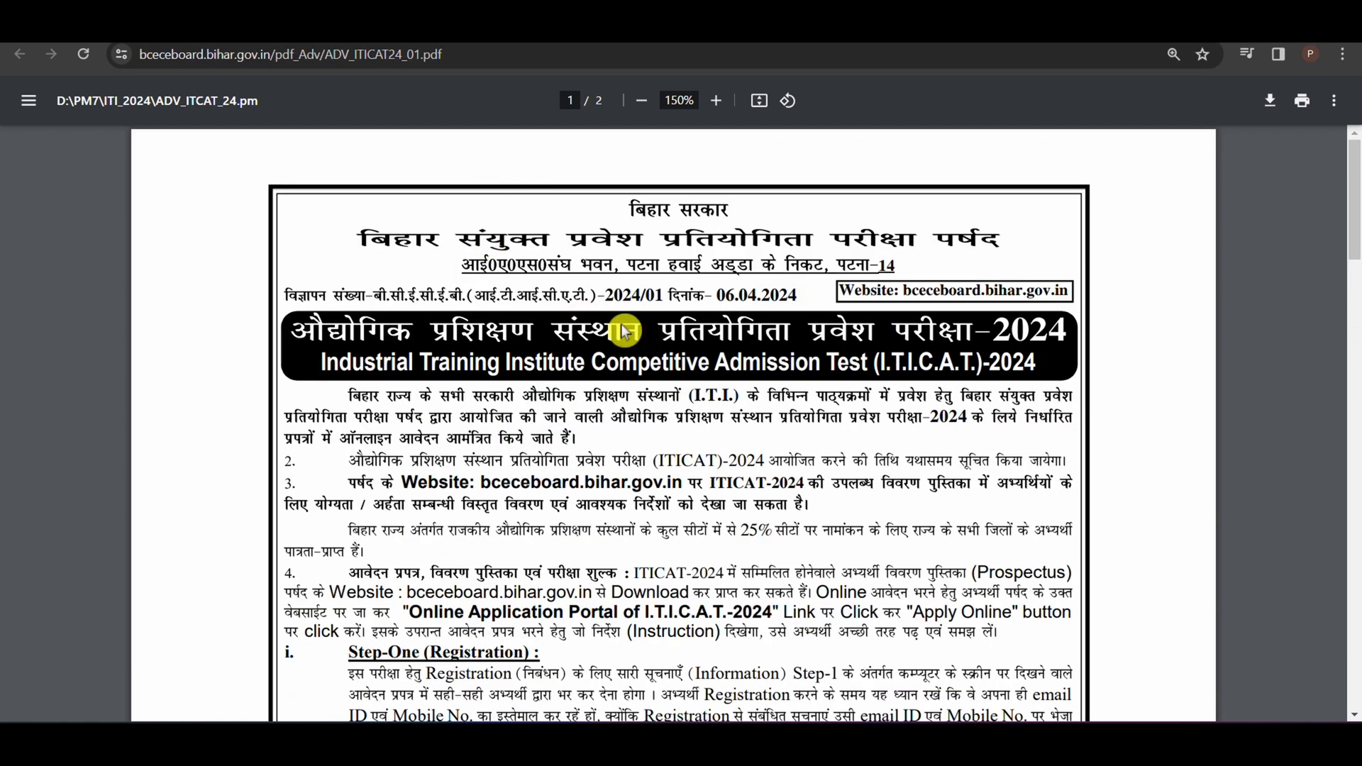
left_click_drag(607, 295, 675, 307)
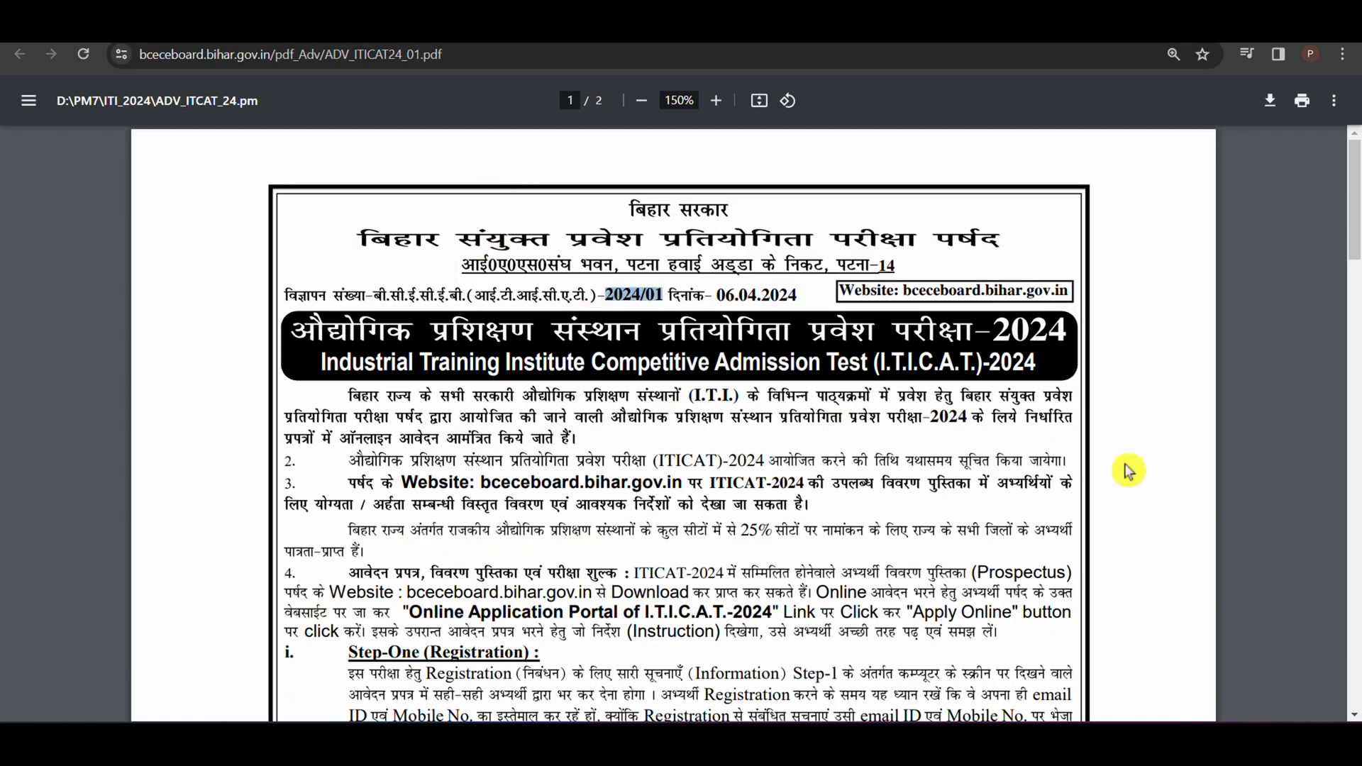
left_click(858, 459)
scroll(858, 460, "down", 8)
scroll(858, 397, "down", 5)
scroll(860, 371, "up", 6)
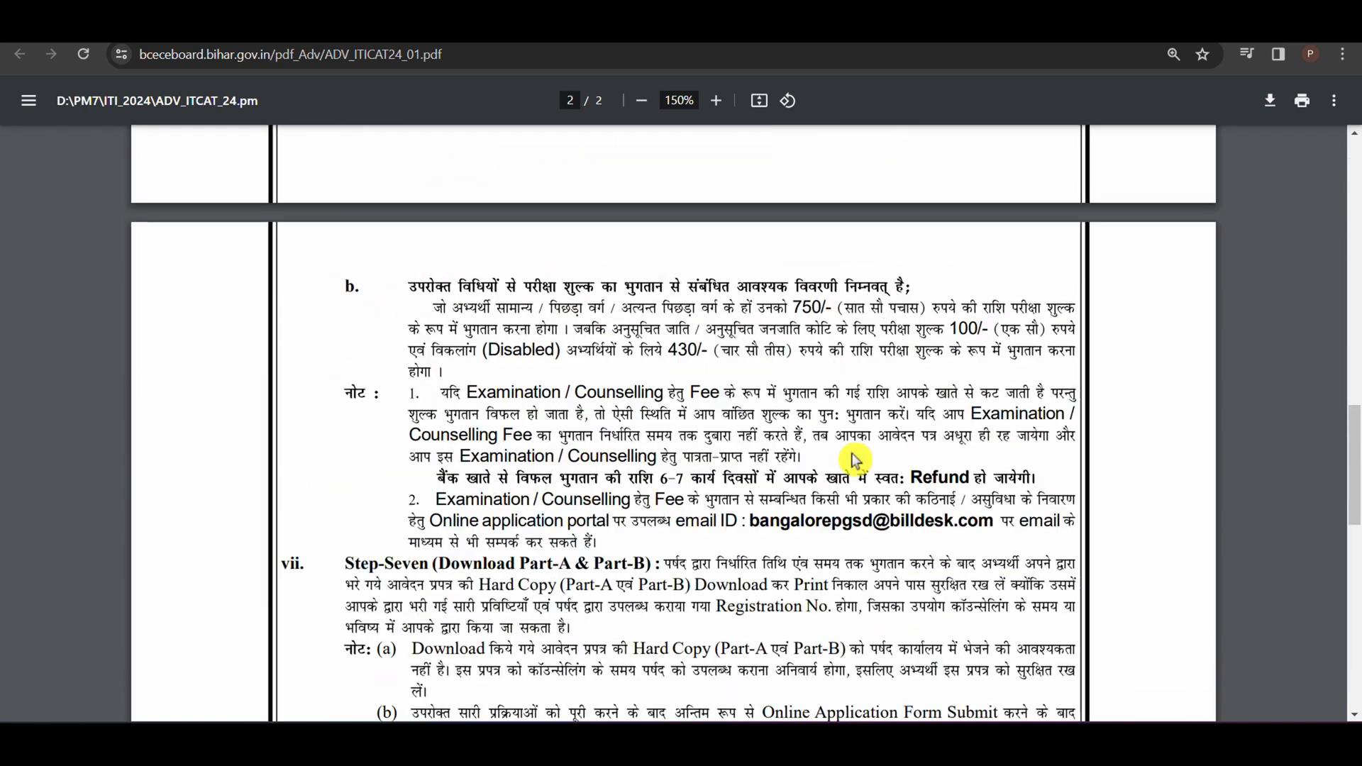
left_click(586, 452)
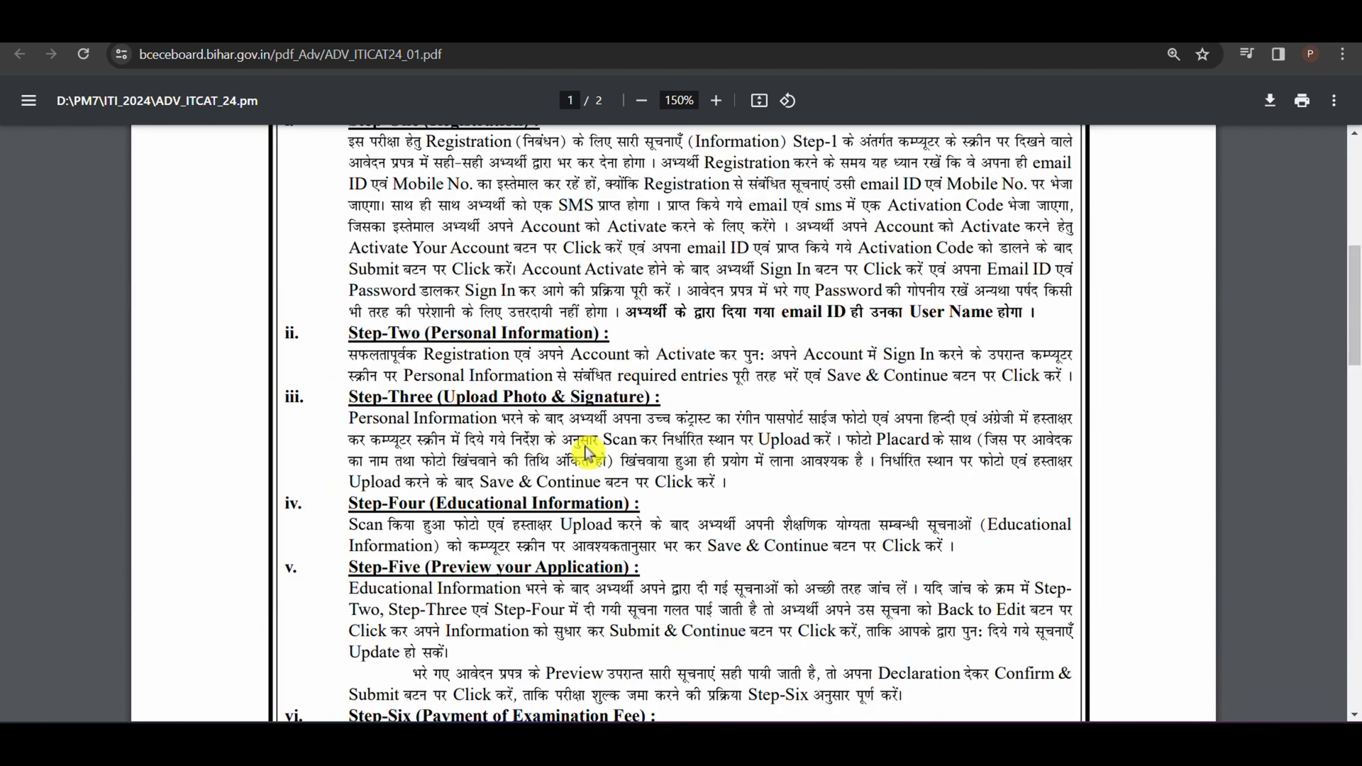
scroll(639, 440, "down", 15)
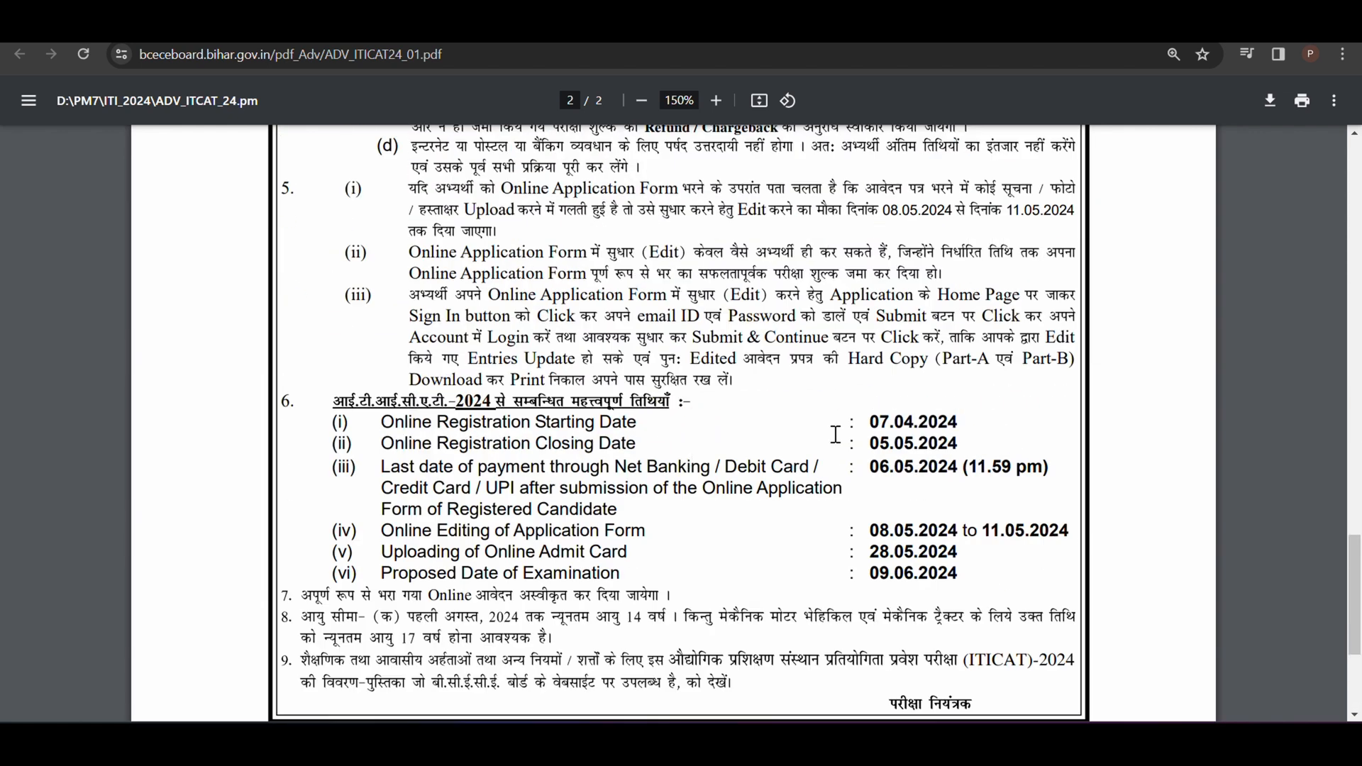
Step: Check the online registration starting date, closing date and last payment date in section 6 of the advertisement
left_click_drag(867, 417, 989, 415)
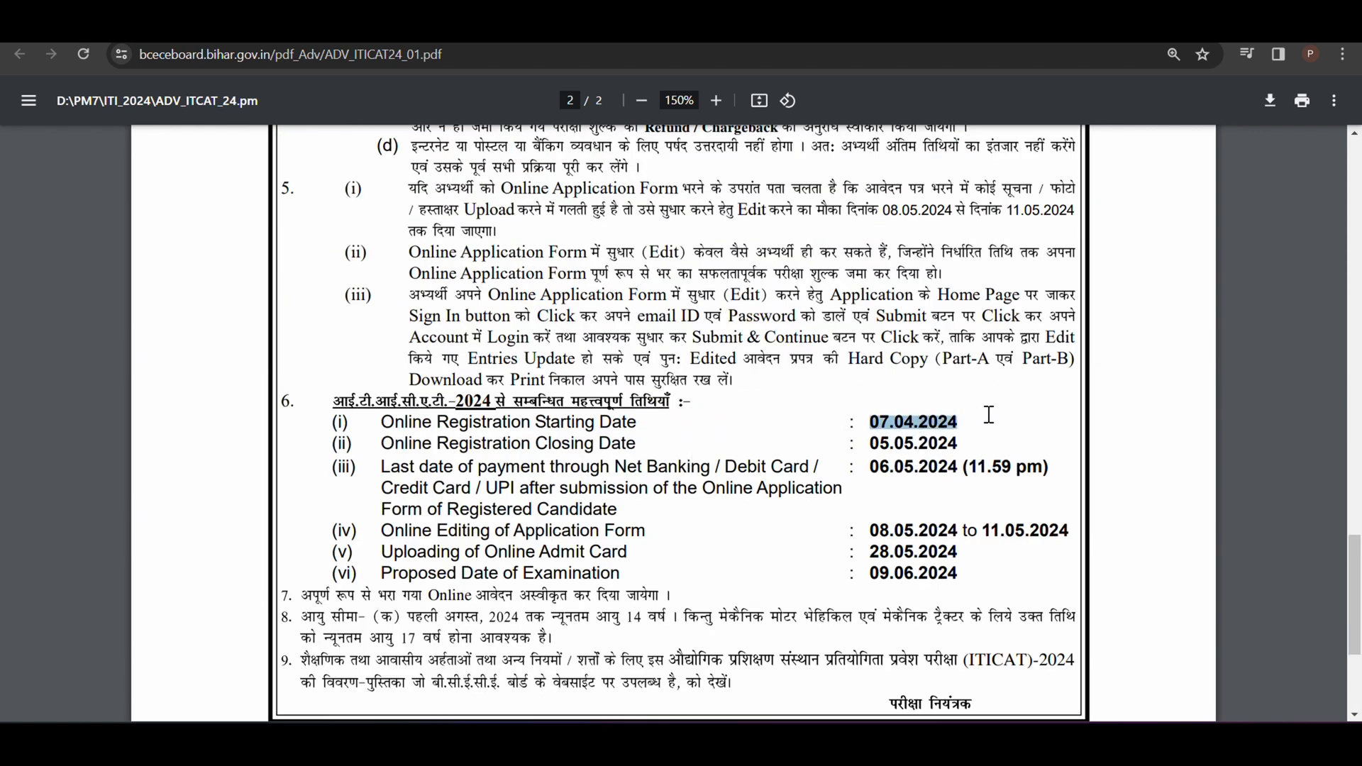
left_click_drag(869, 442, 953, 444)
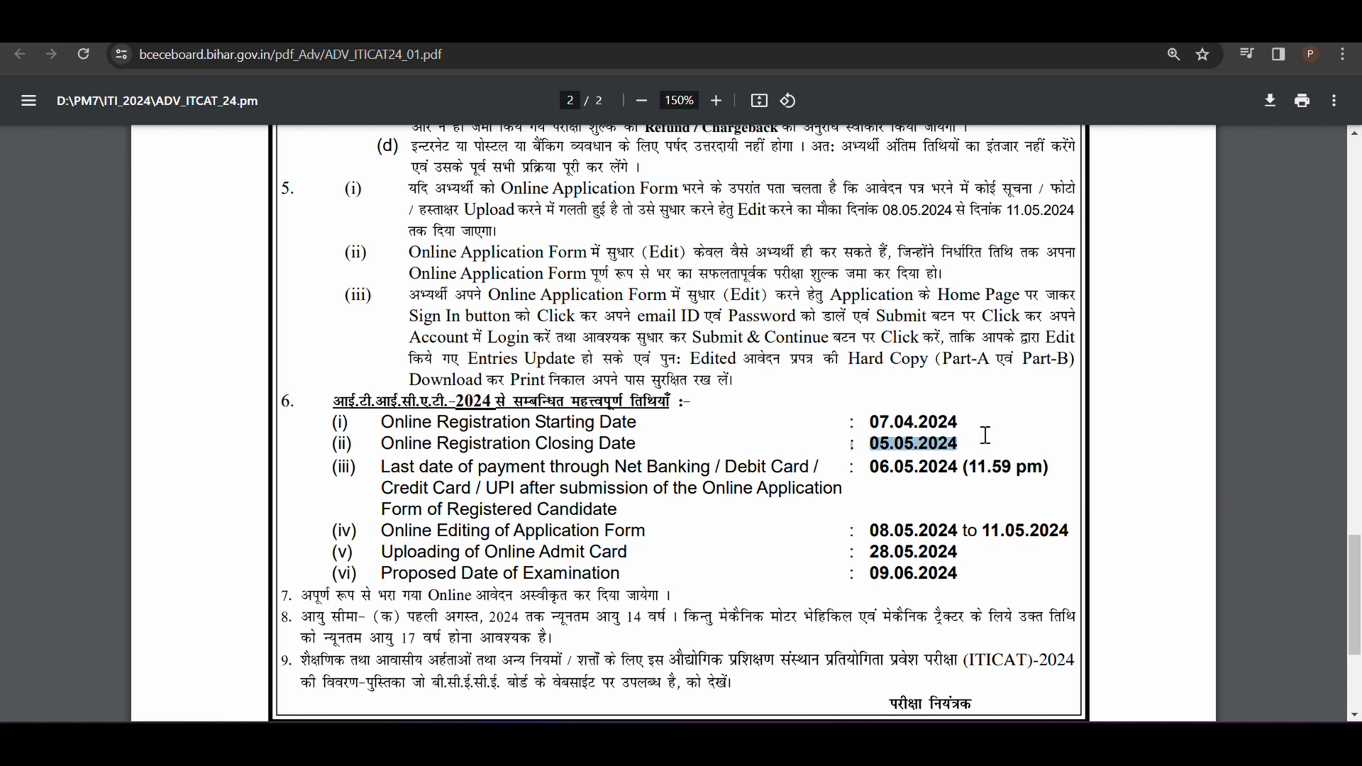
left_click(949, 463)
left_click_drag(872, 470, 980, 474)
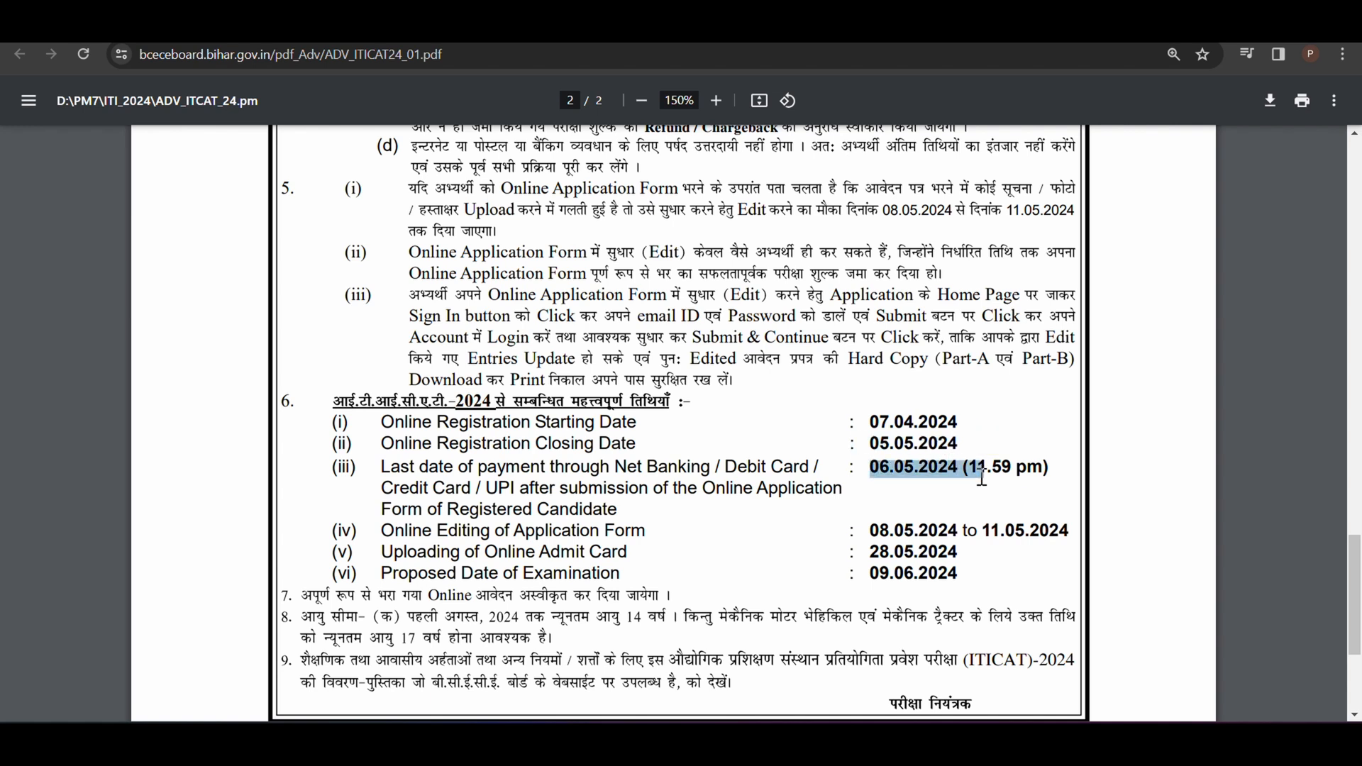
left_click(1030, 426)
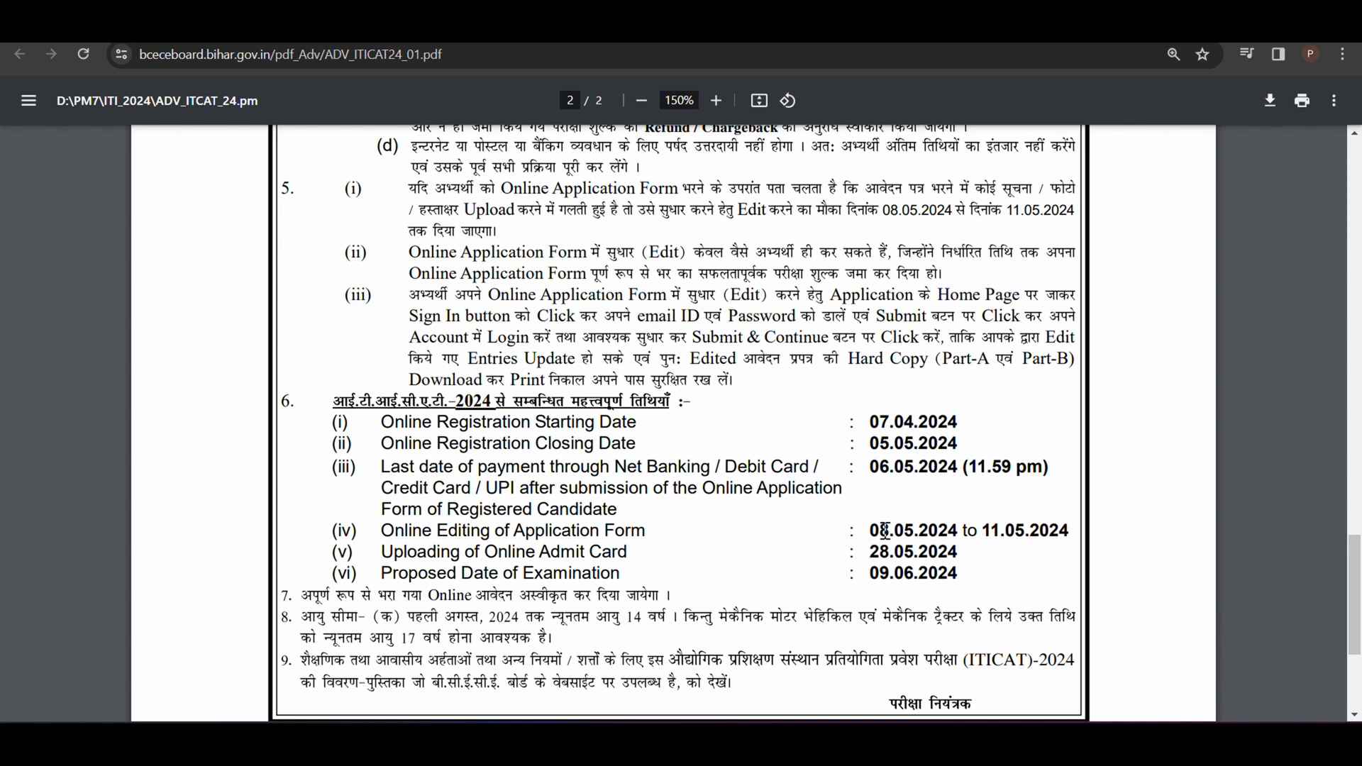
Step: Check the form editing period, admit card upload date and proposed examination date in section 6
left_click_drag(871, 529, 1079, 531)
left_click(1040, 562)
left_click_drag(867, 552, 965, 552)
left_click(993, 565)
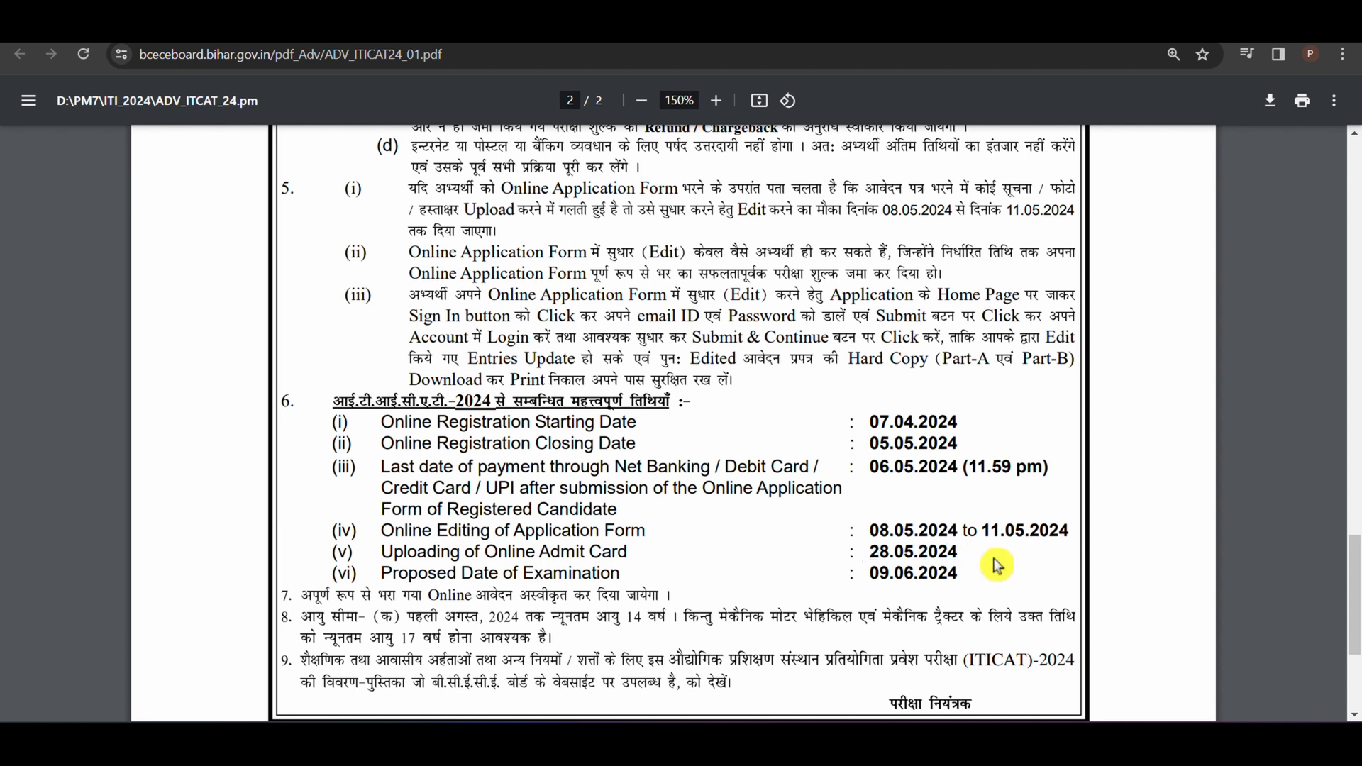
left_click_drag(869, 569, 969, 573)
left_click(971, 581)
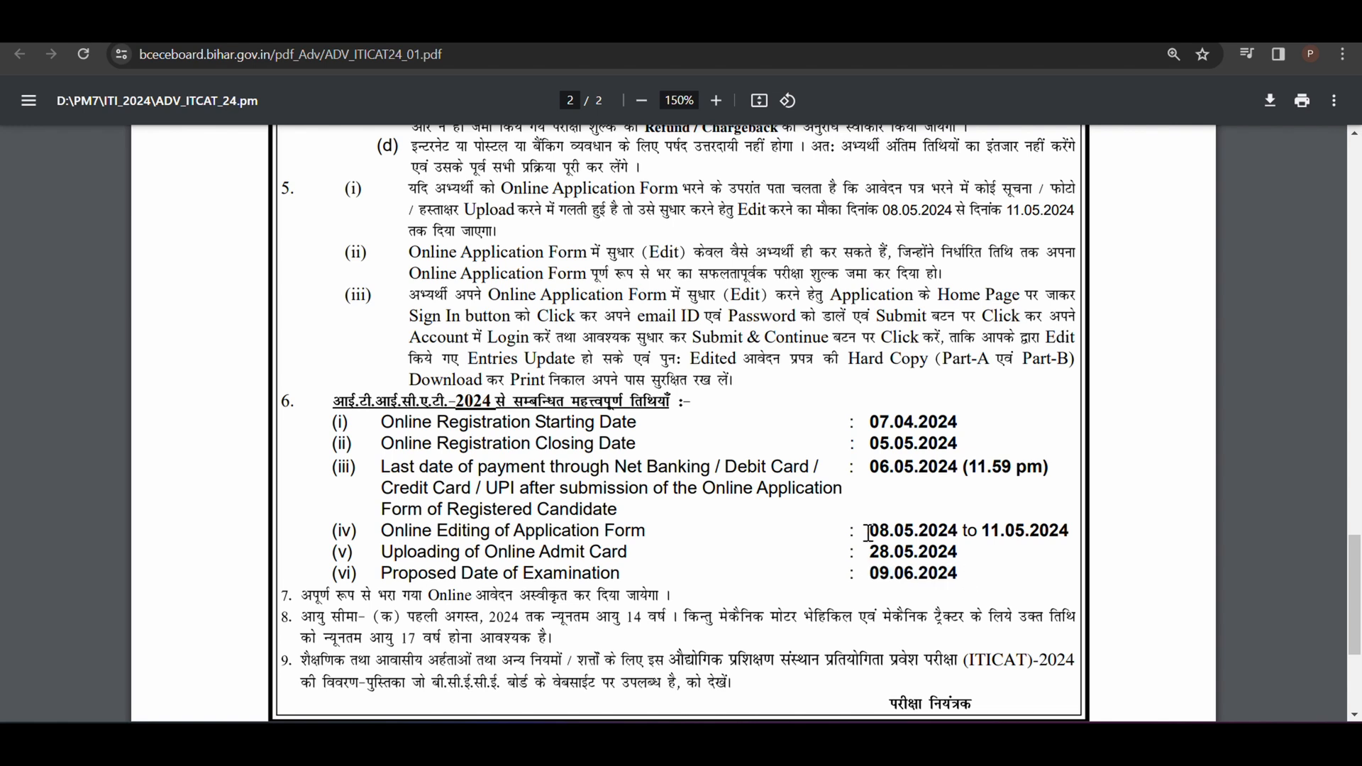
Step: Review the end of the advertisement, including the age limit, and go back over the examination fee instructions
scroll(867, 533, "down", 4)
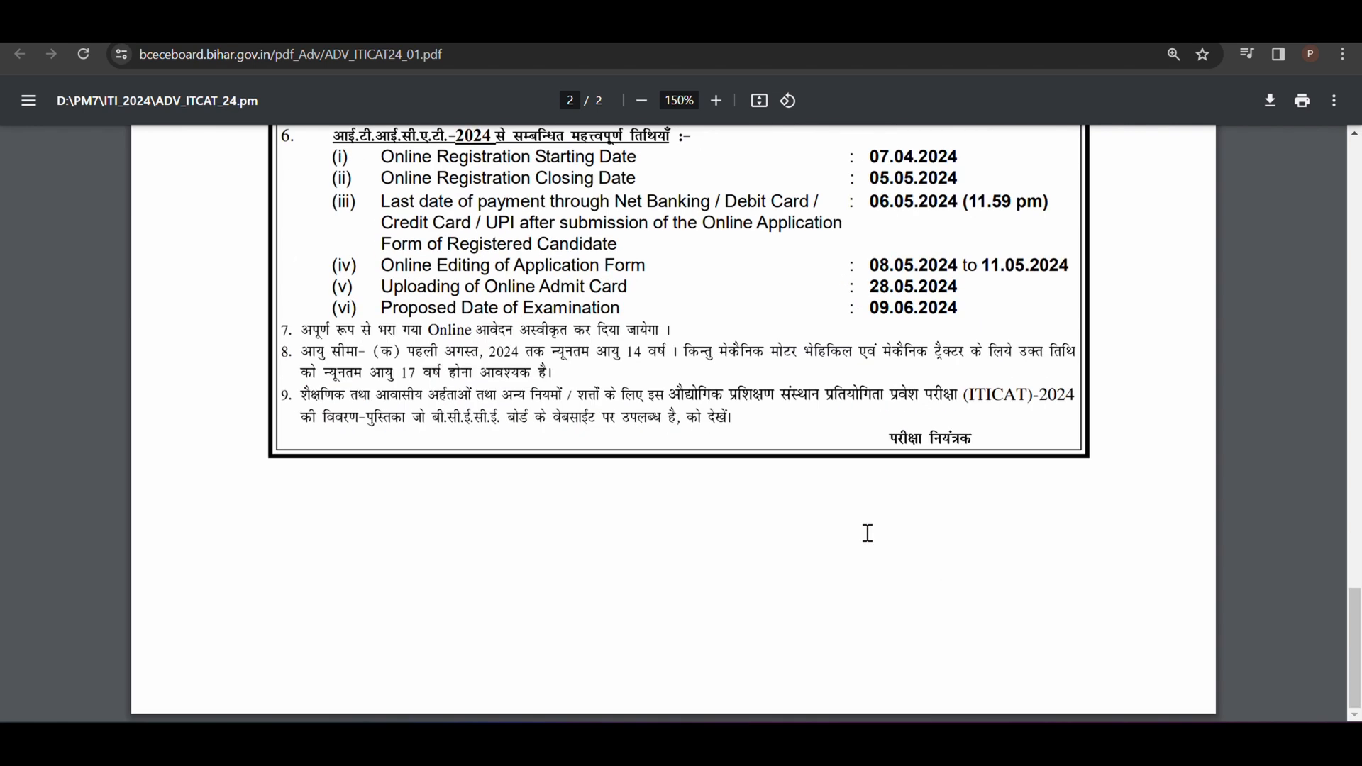
scroll(868, 533, "up", 5)
scroll(867, 533, "down", 5)
left_click_drag(858, 312, 1010, 310)
scroll(888, 433, "up", 14)
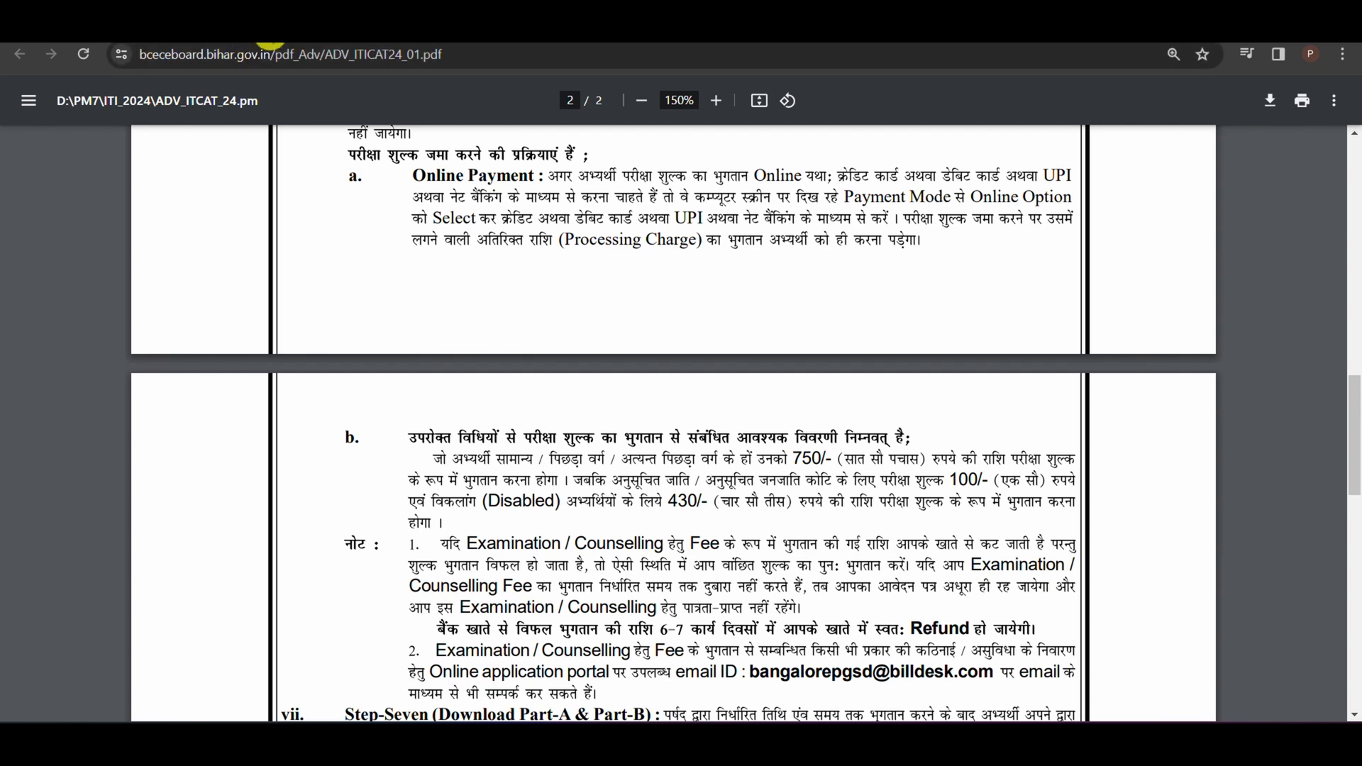
scroll(760, 377, "down", 1)
scroll(762, 383, "up", 7)
scroll(763, 383, "up", 7)
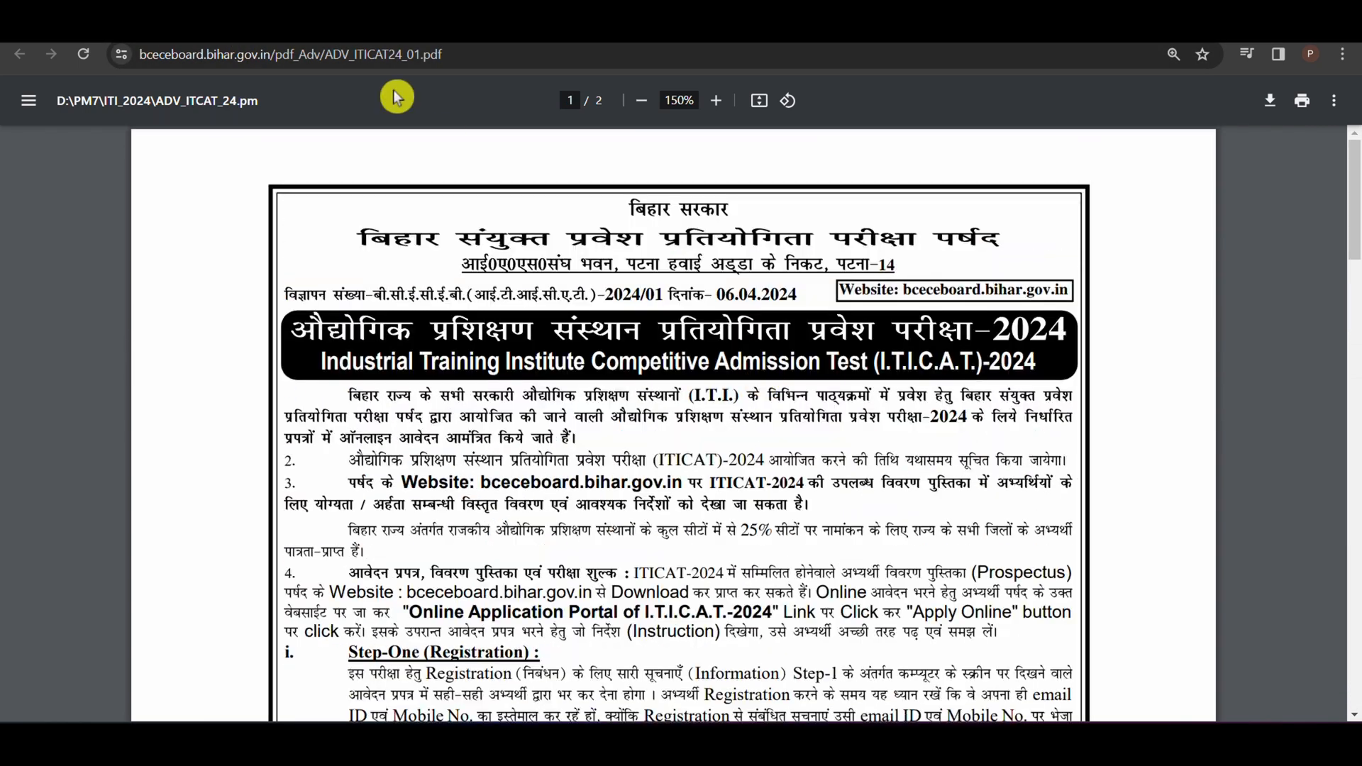
Step: Open the portal's New Registration form and select ROHTAS as the district of the residential certificate
left_click(237, 25)
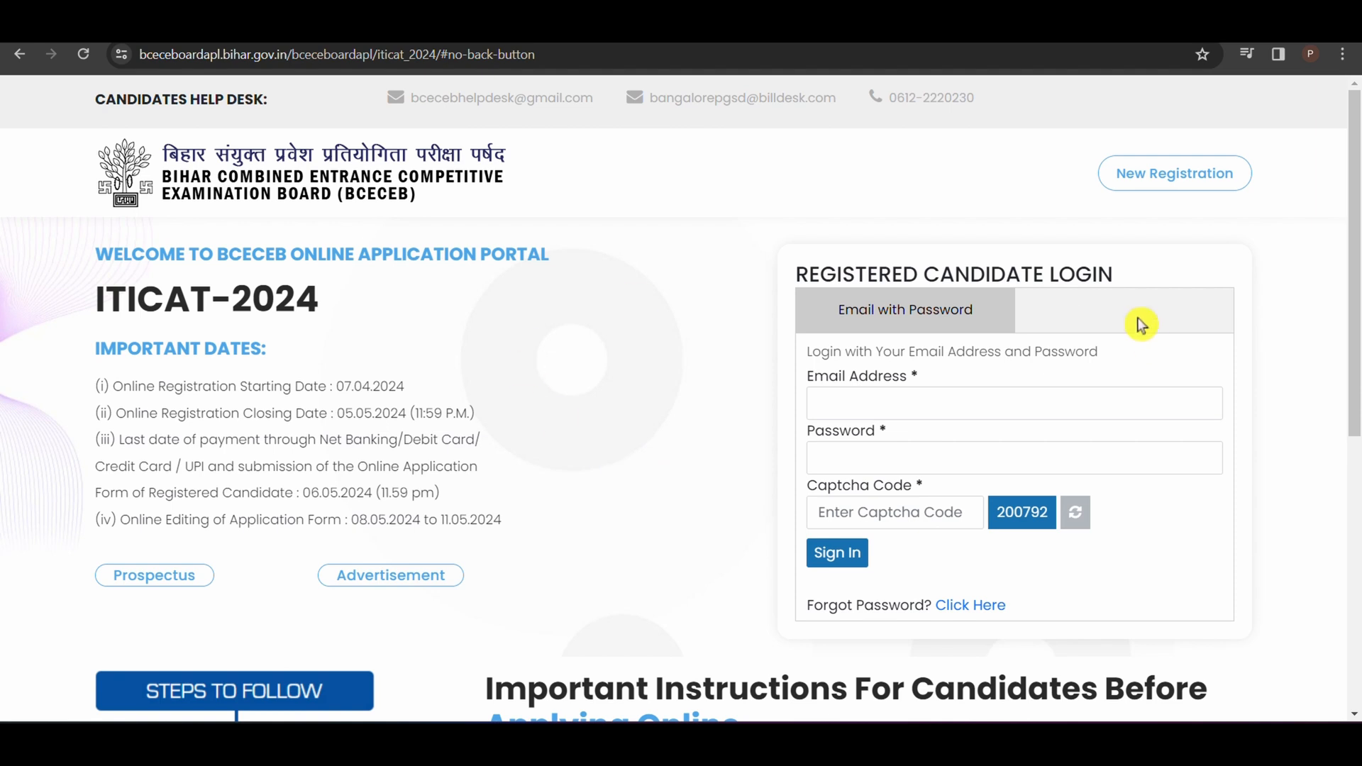
left_click(1183, 183)
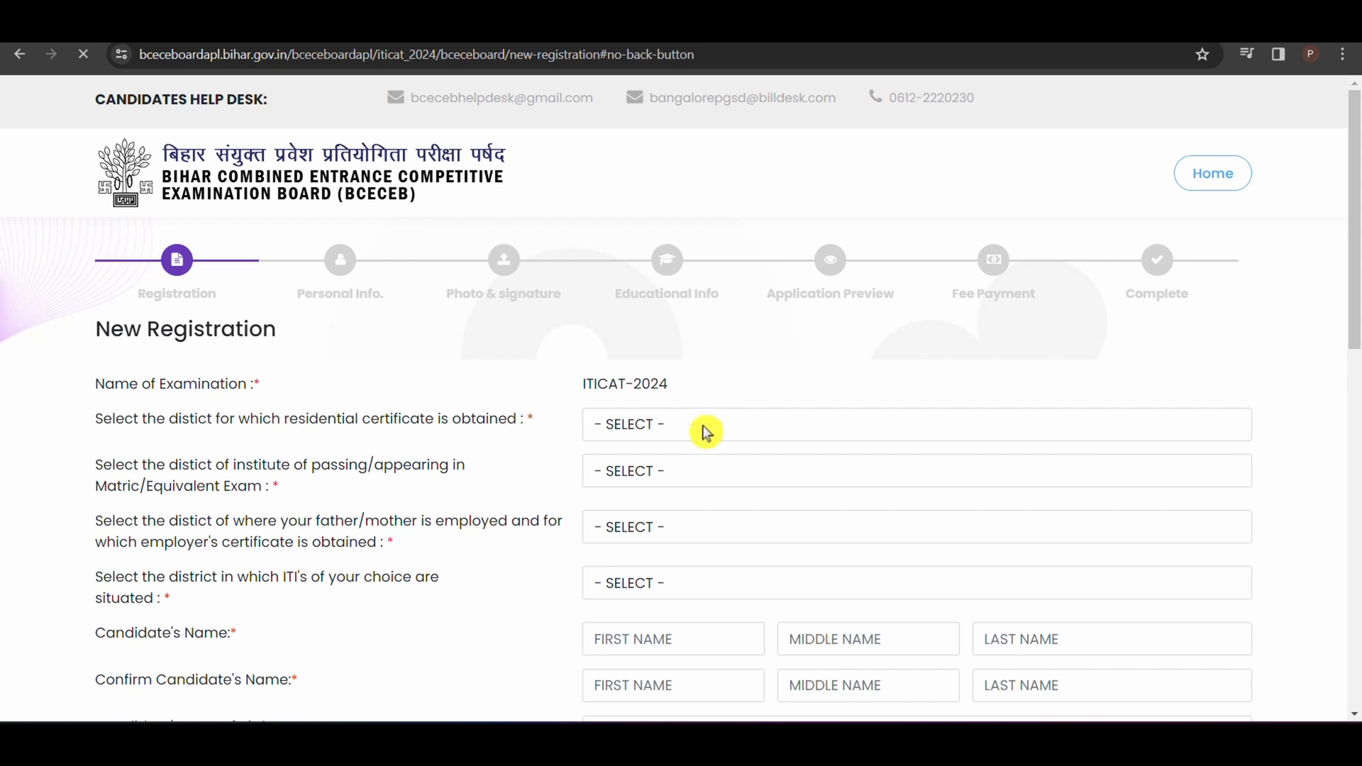
left_click(752, 434)
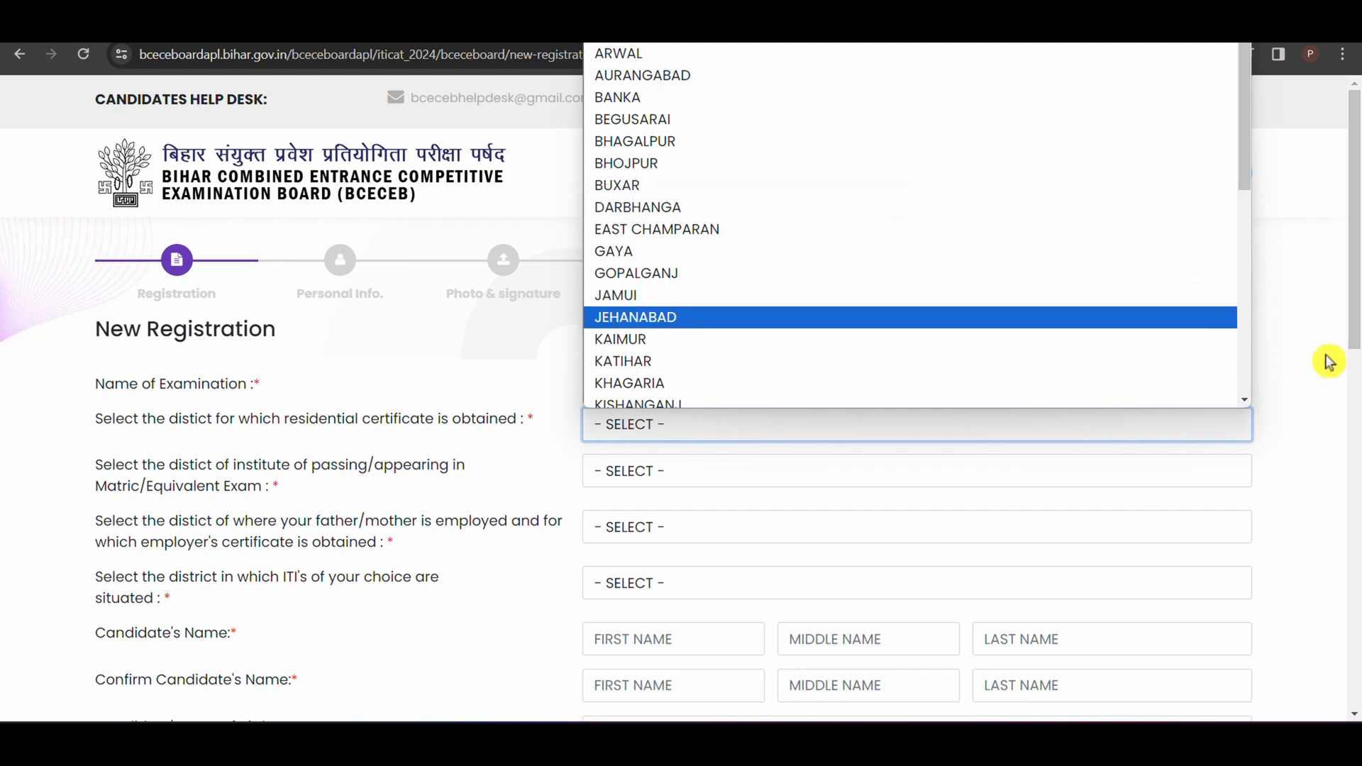
key("r")
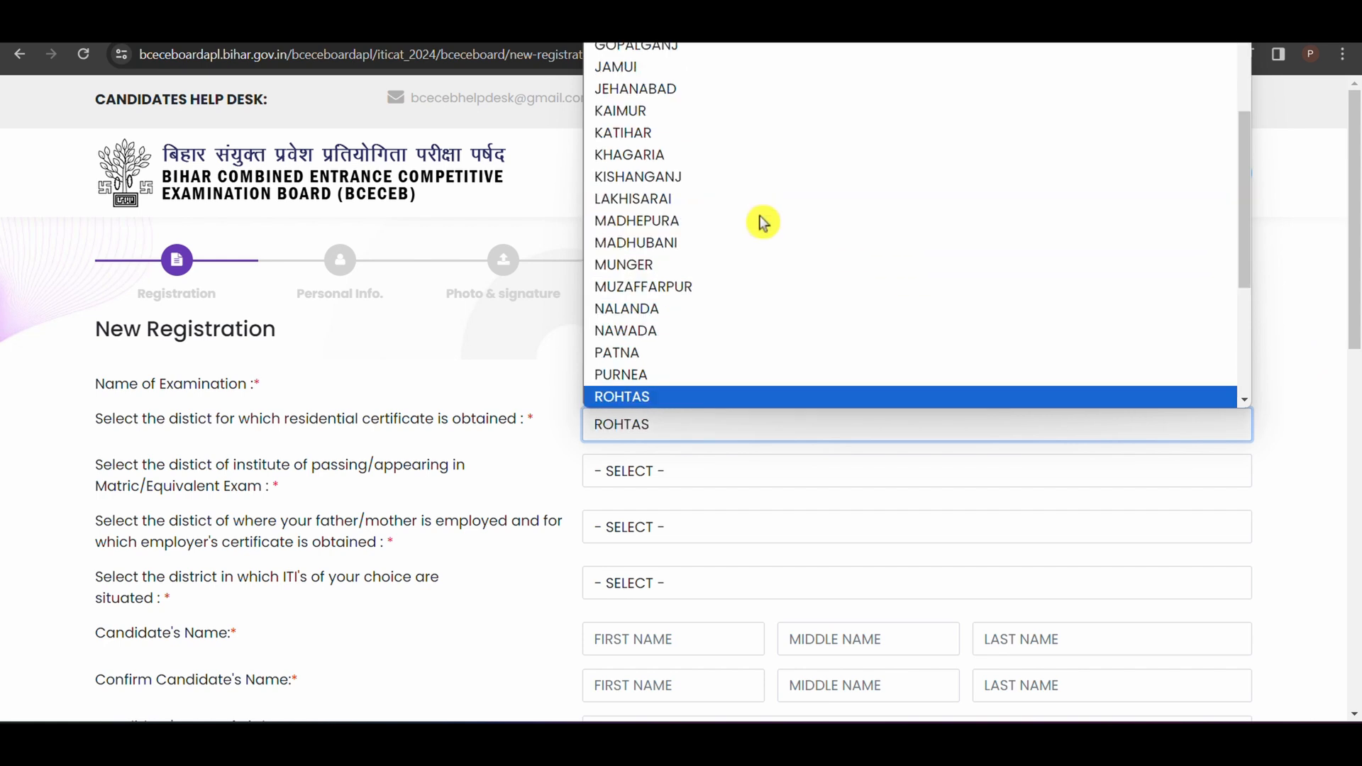
left_click(1312, 436)
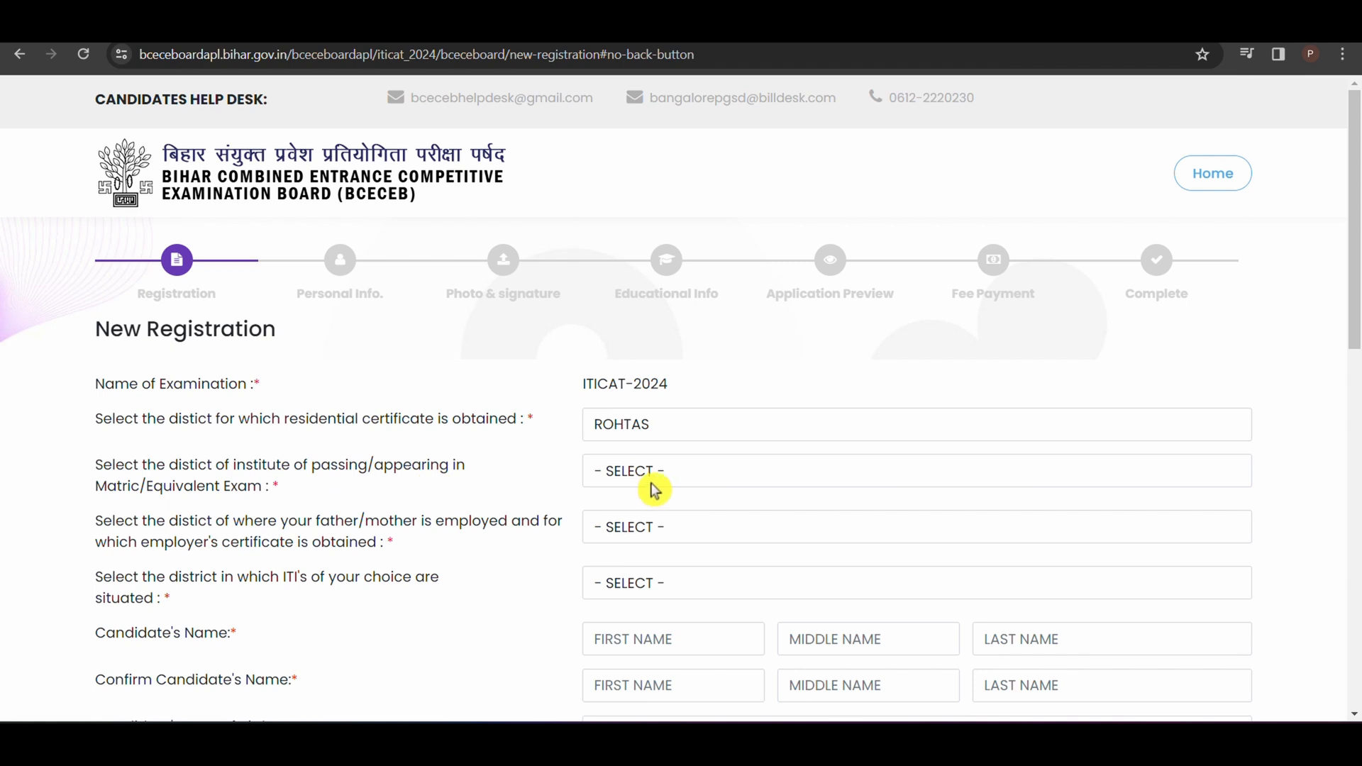
Step: Select ROHTAS as both the Matric/Equivalent exam institute district and the father's/mother's employment district
left_click(730, 469)
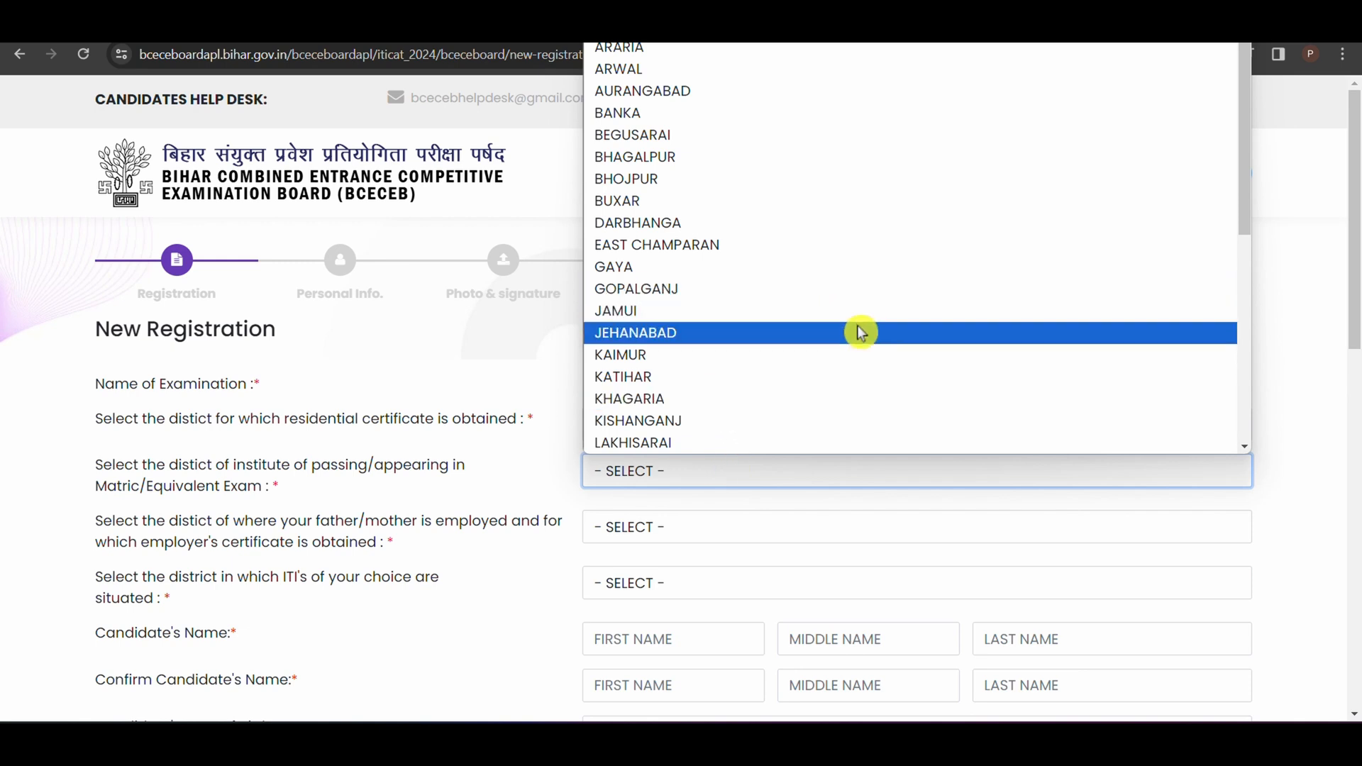
key("r")
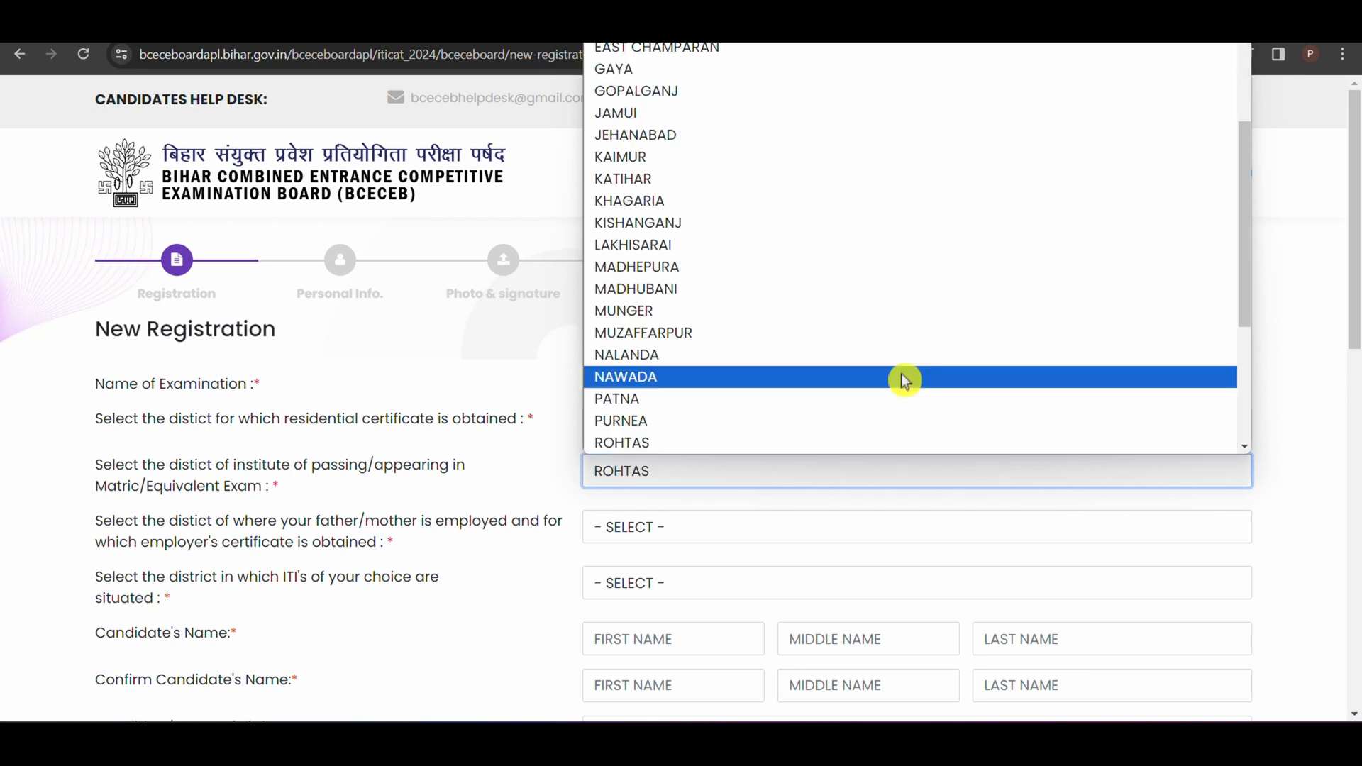
left_click(1324, 523)
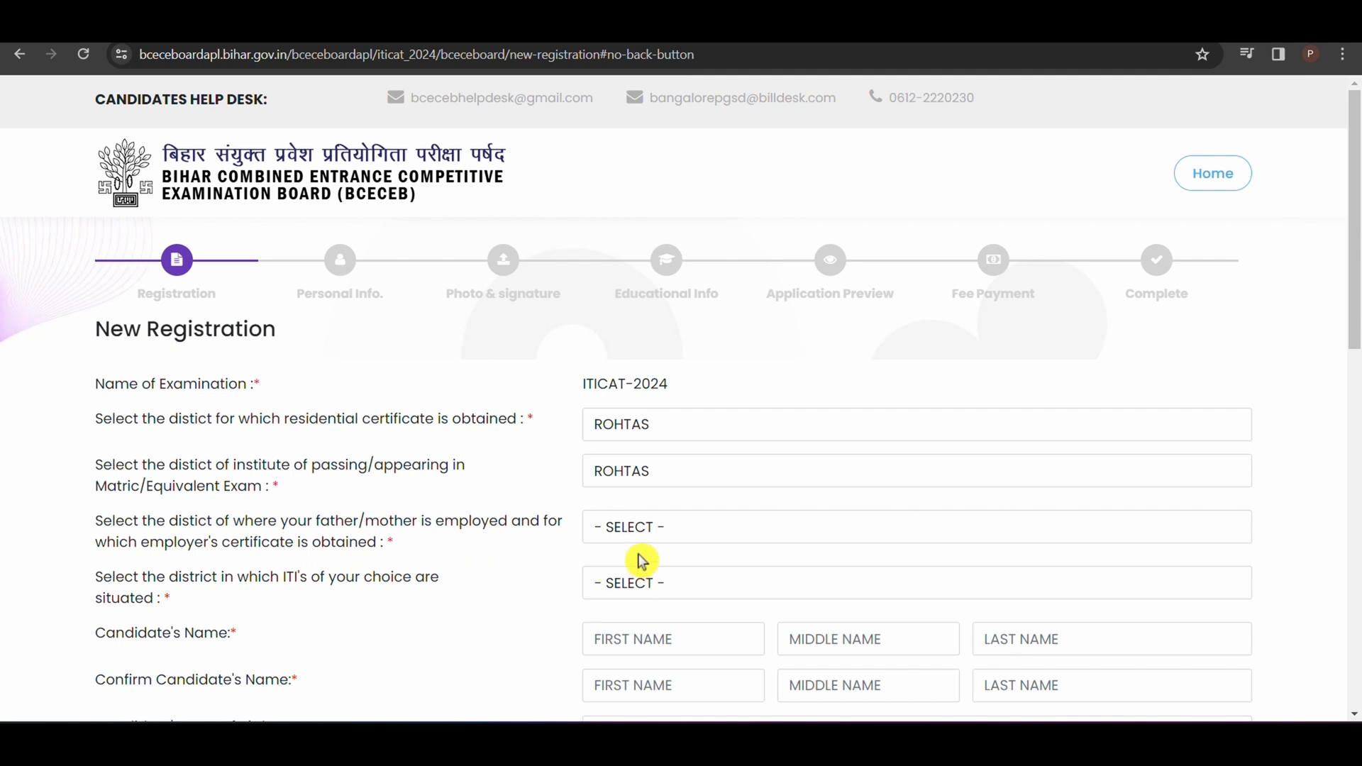
left_click(746, 529)
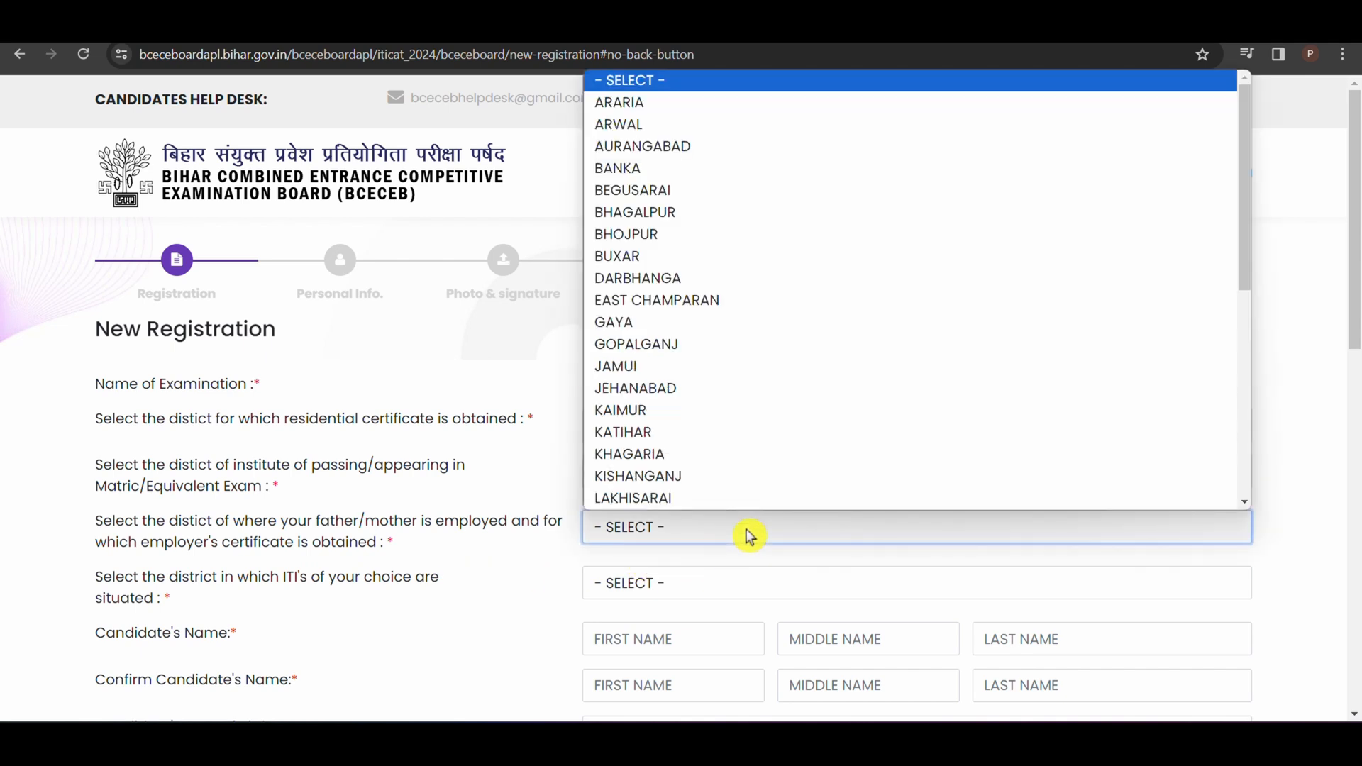
key("r")
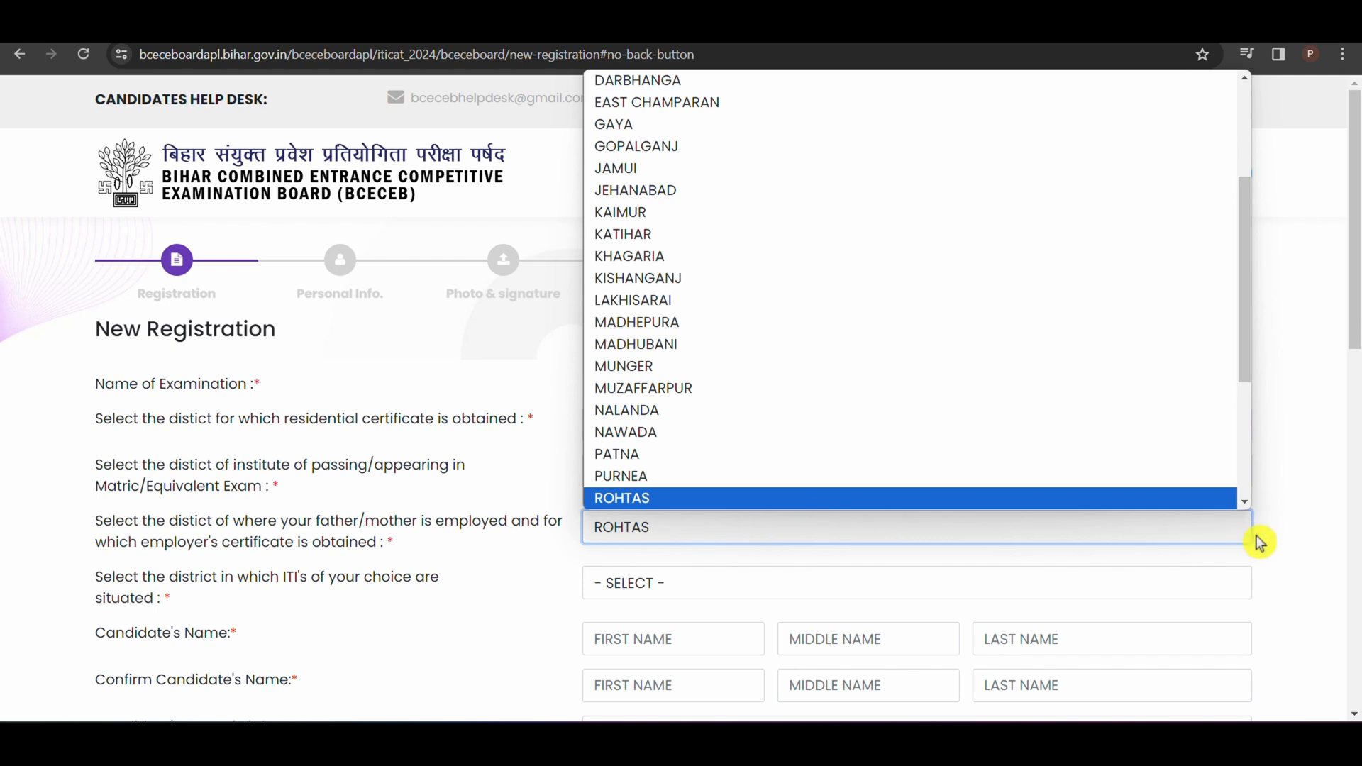
key("Return")
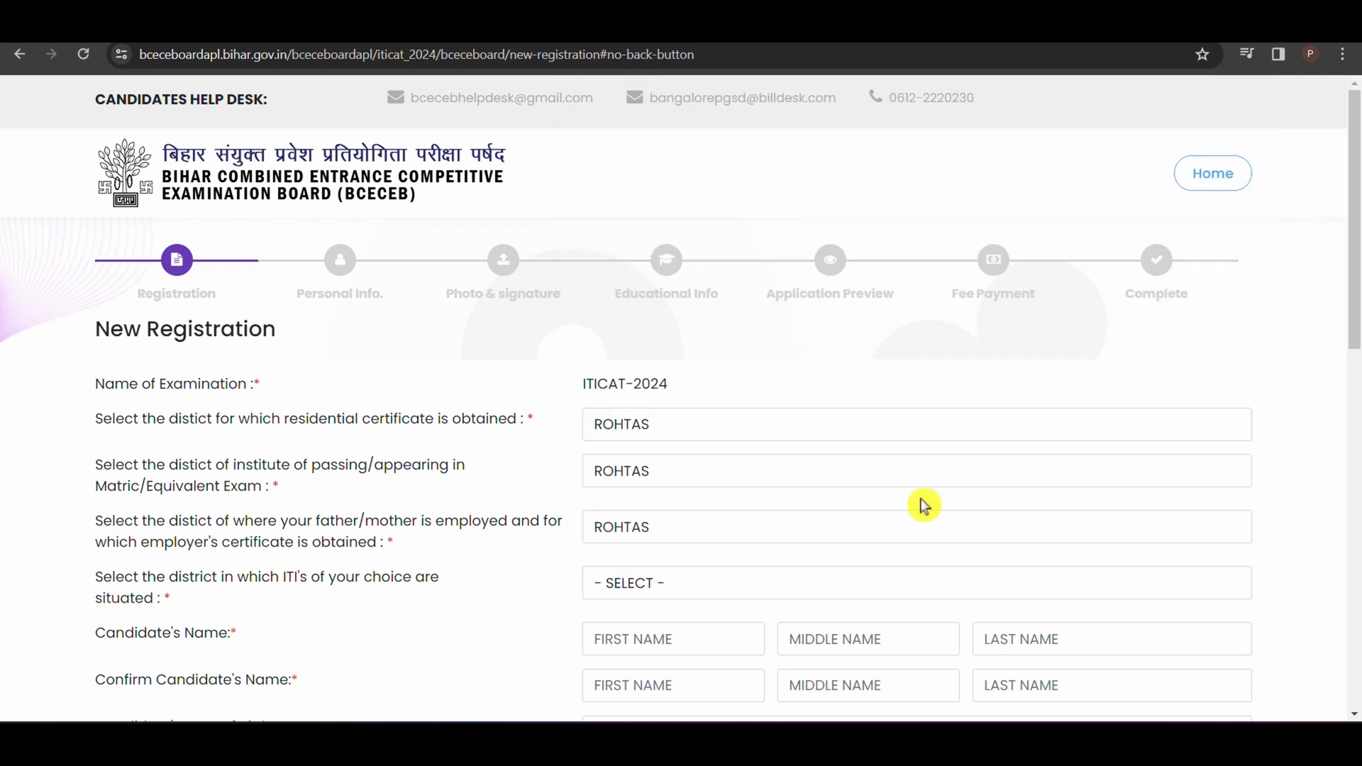
Step: Check the wording of the employer's certificate question and select ROHTAS as the district of the chosen ITIs
scroll(503, 301, "down", 5)
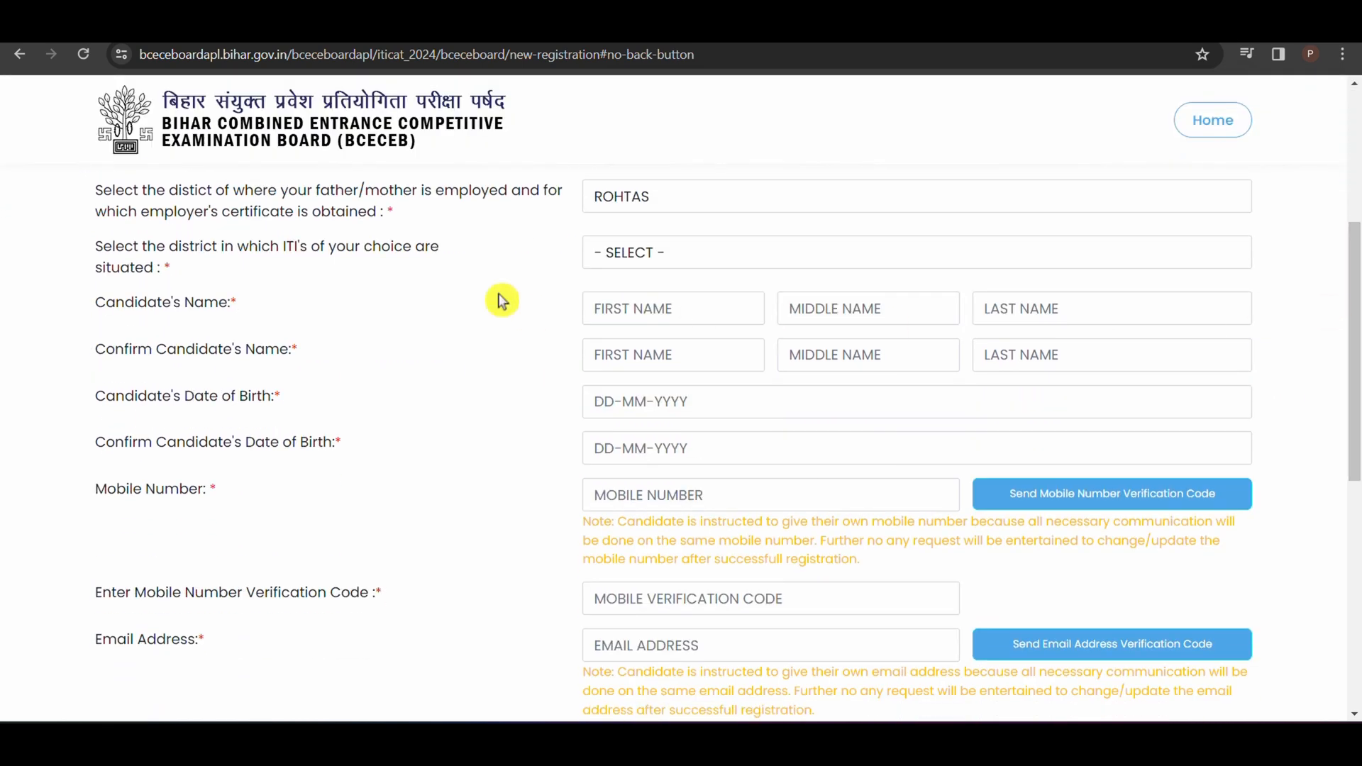
left_click_drag(438, 192, 533, 206)
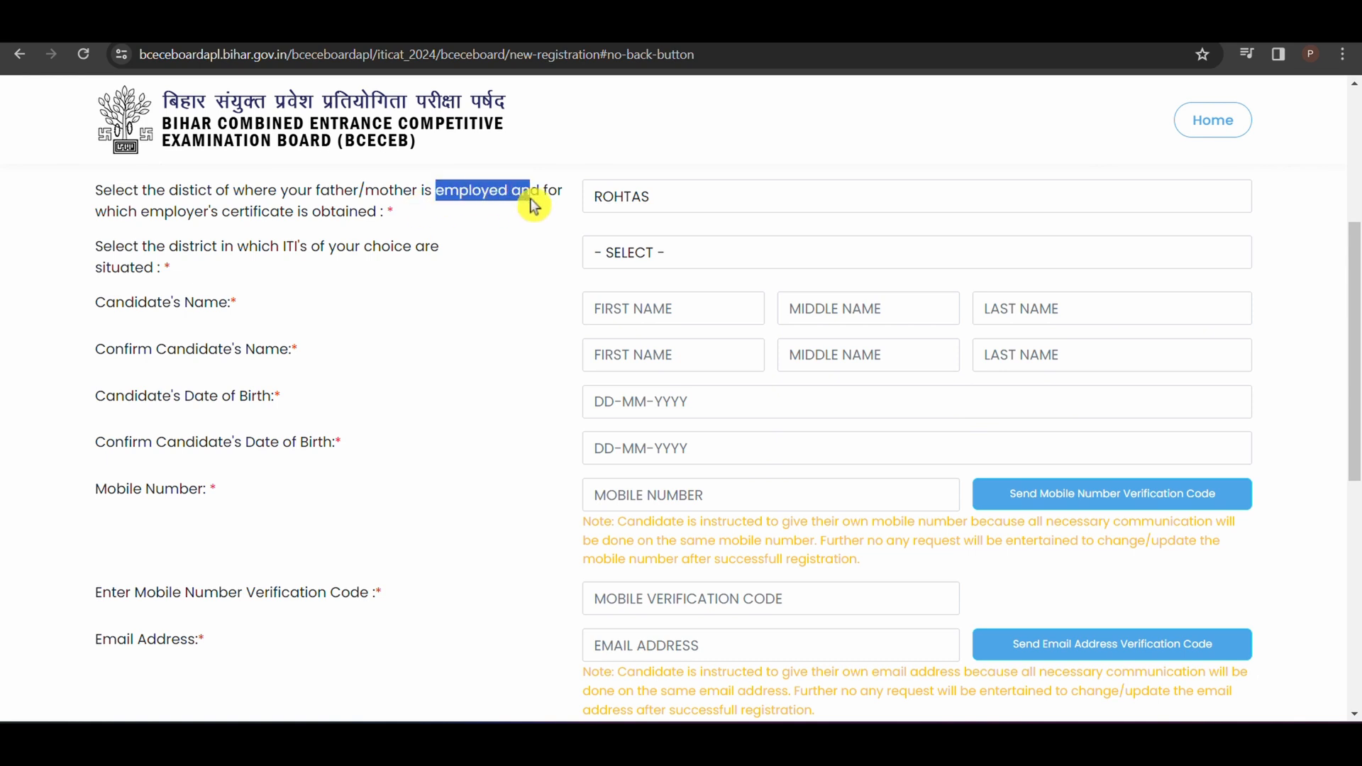
left_click_drag(147, 227, 312, 209)
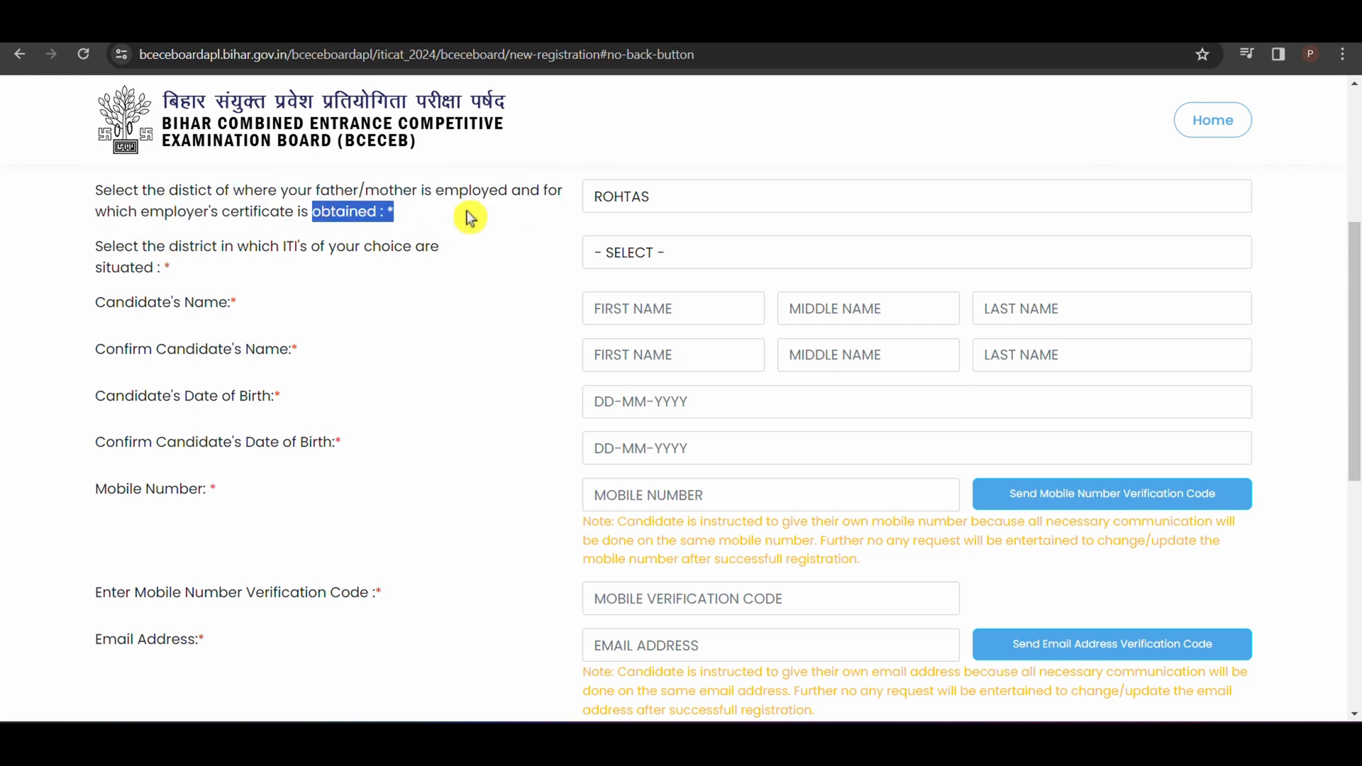
left_click(426, 233)
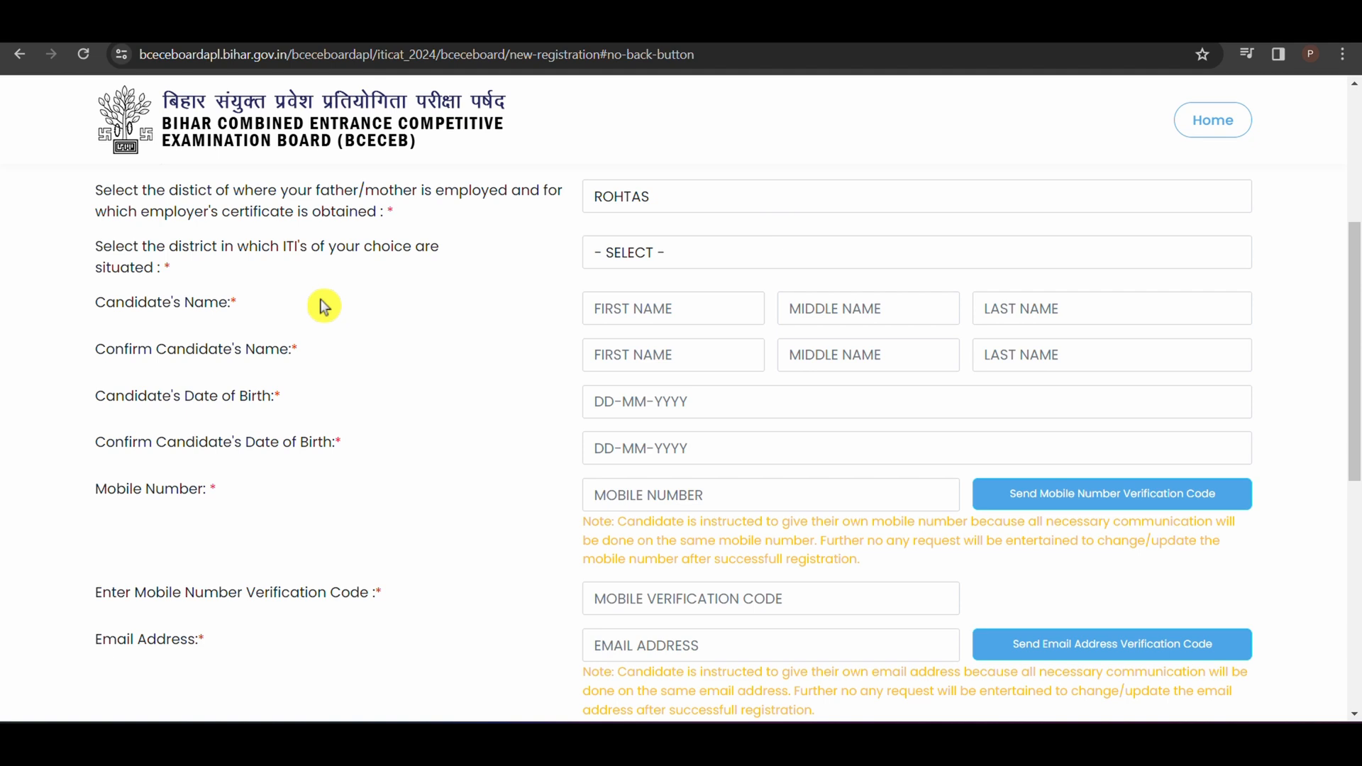
left_click(817, 253)
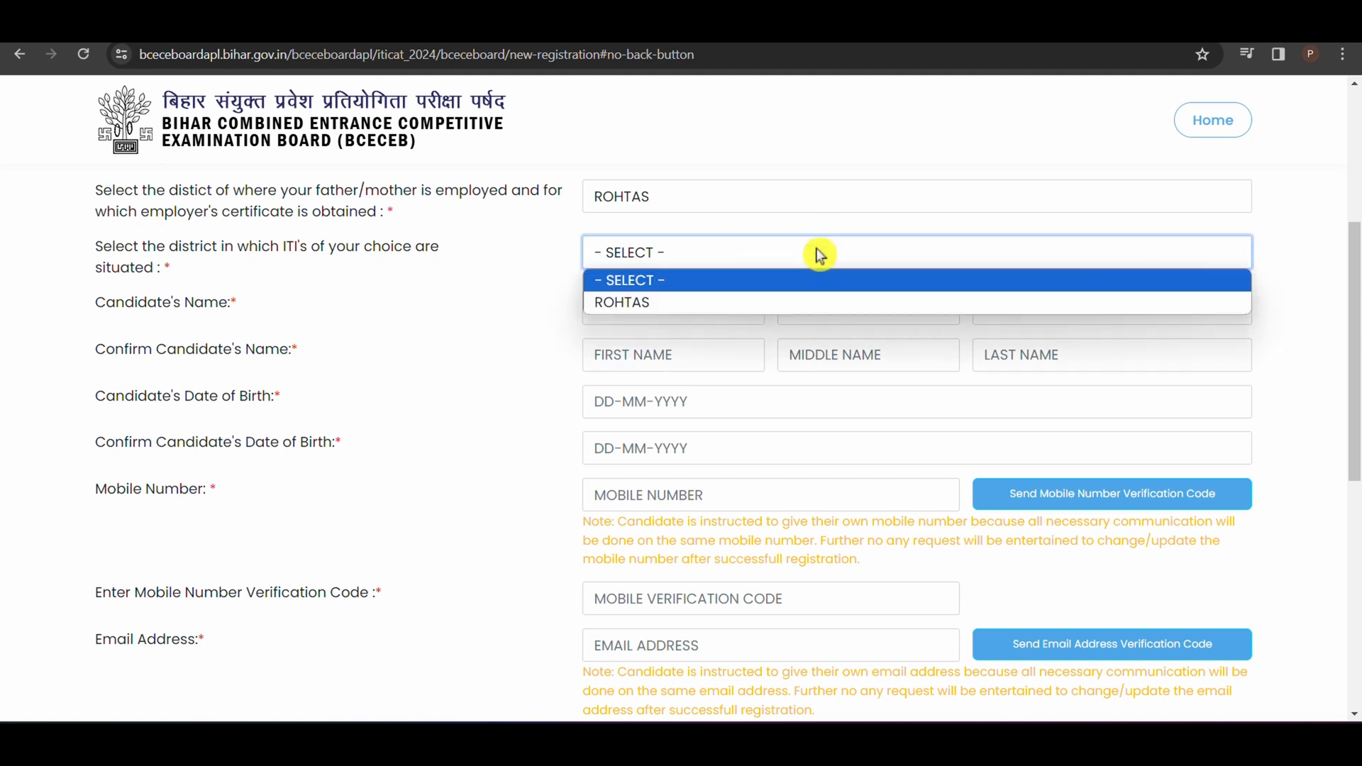
left_click(738, 310)
scroll(703, 298, "up", 5)
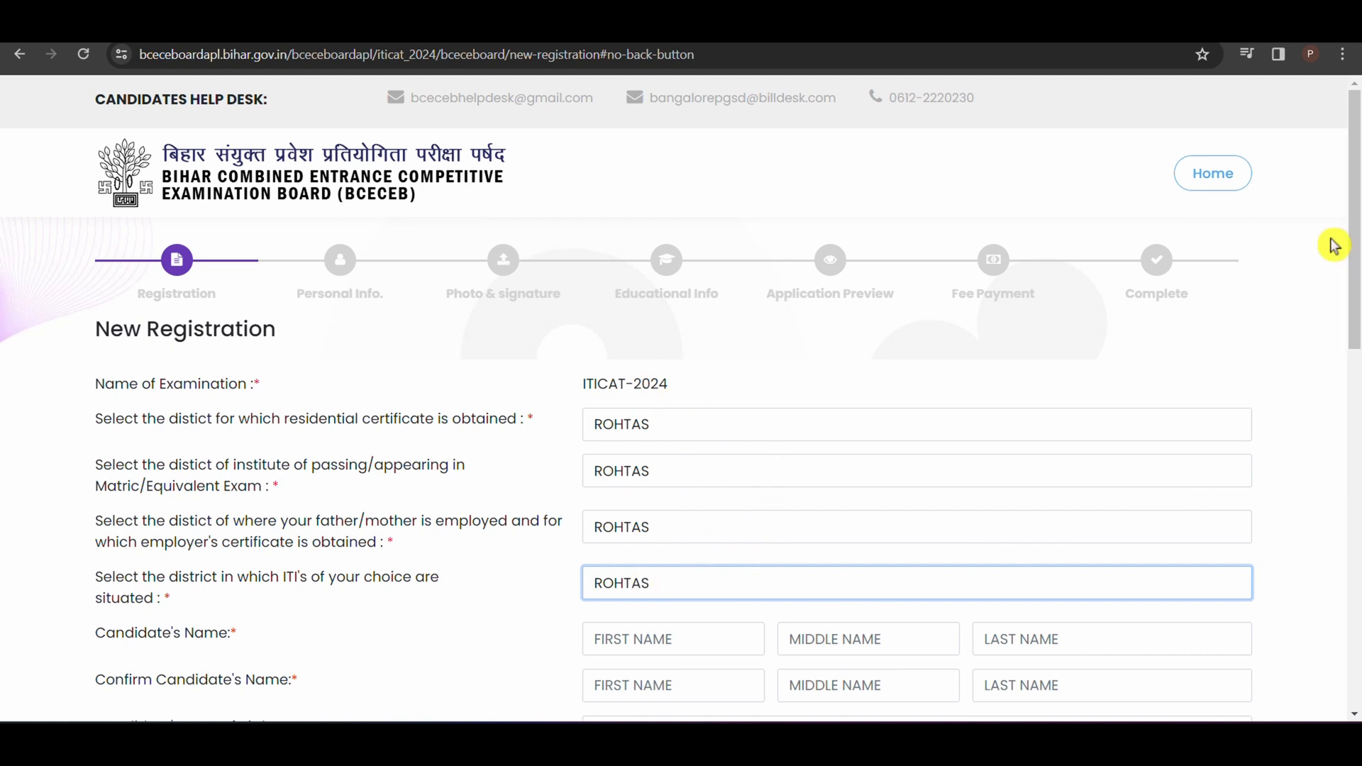
left_click_drag(1344, 259, 1355, 396)
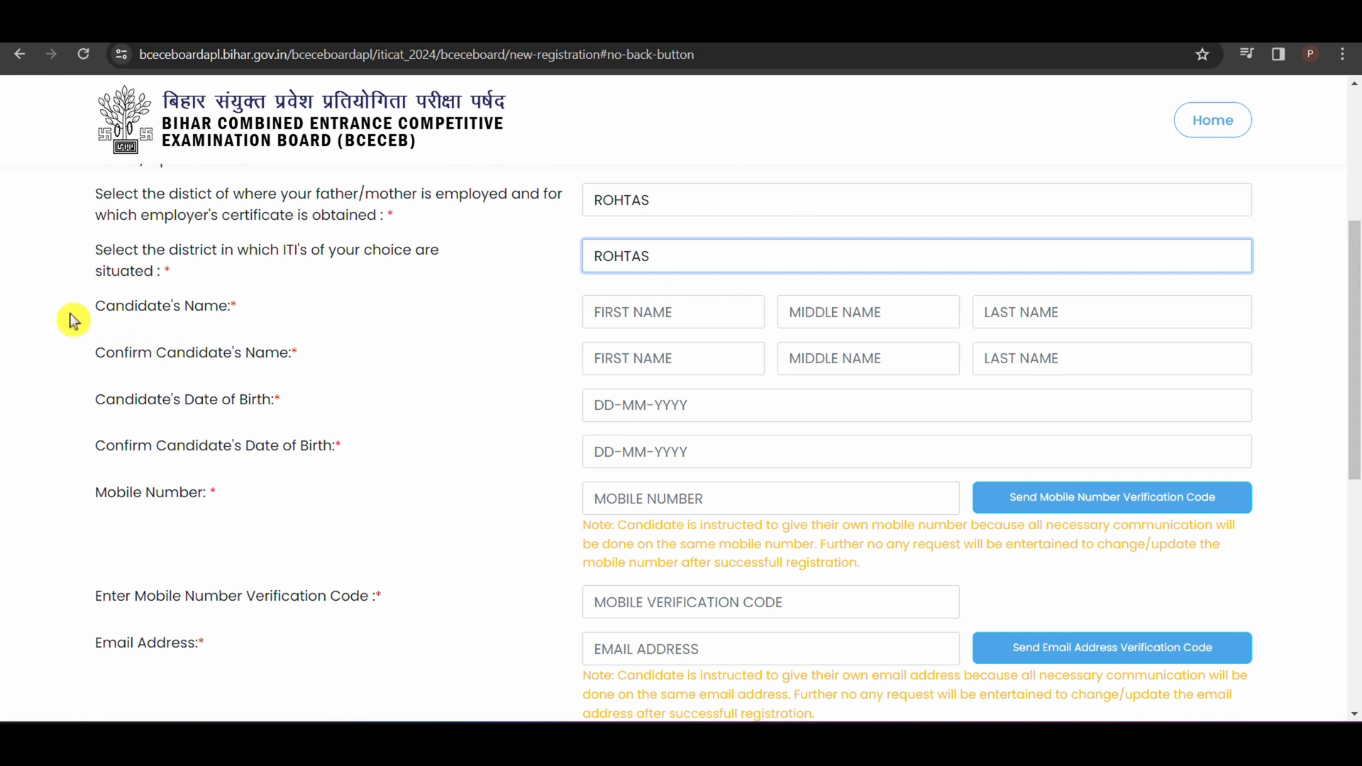
Step: Go through the first, middle and last name fields of Candidate's Name and Confirm Candidate's Name
left_click(673, 324)
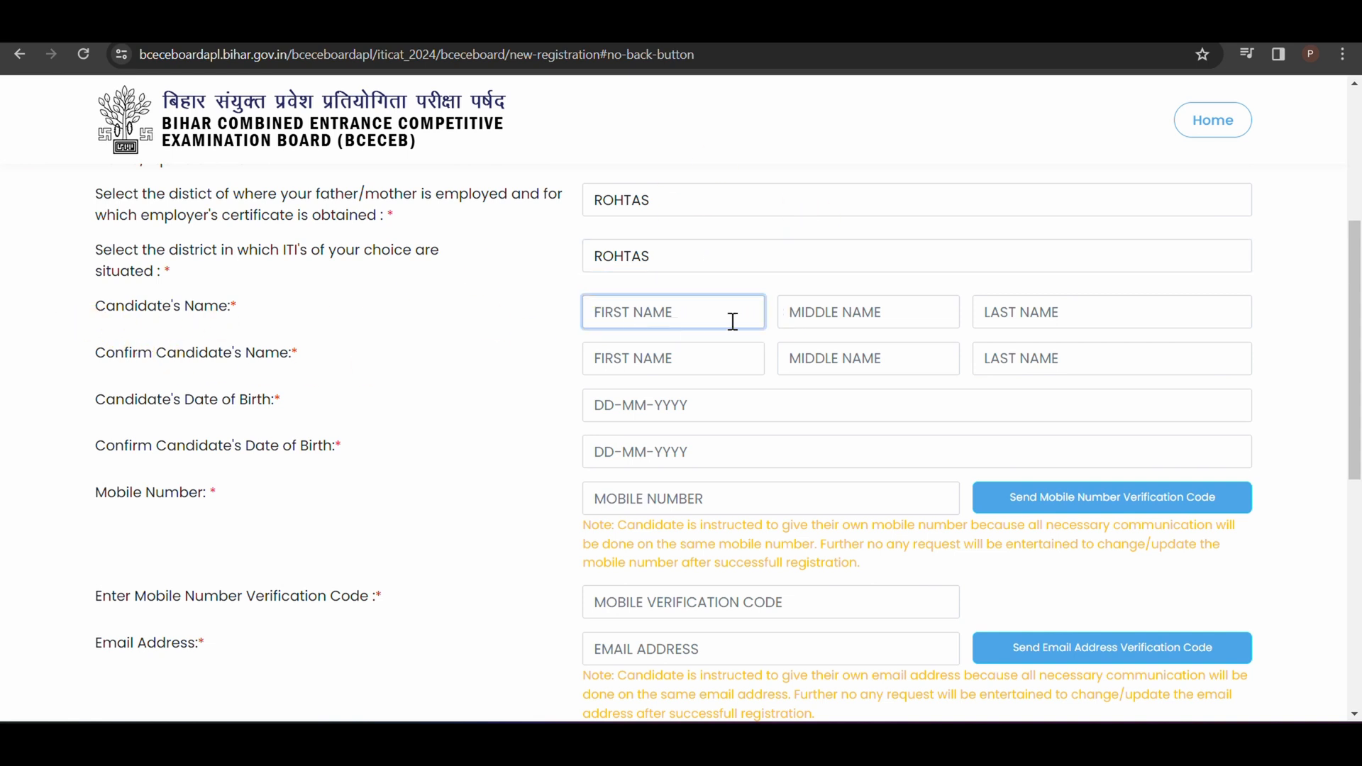
left_click(815, 314)
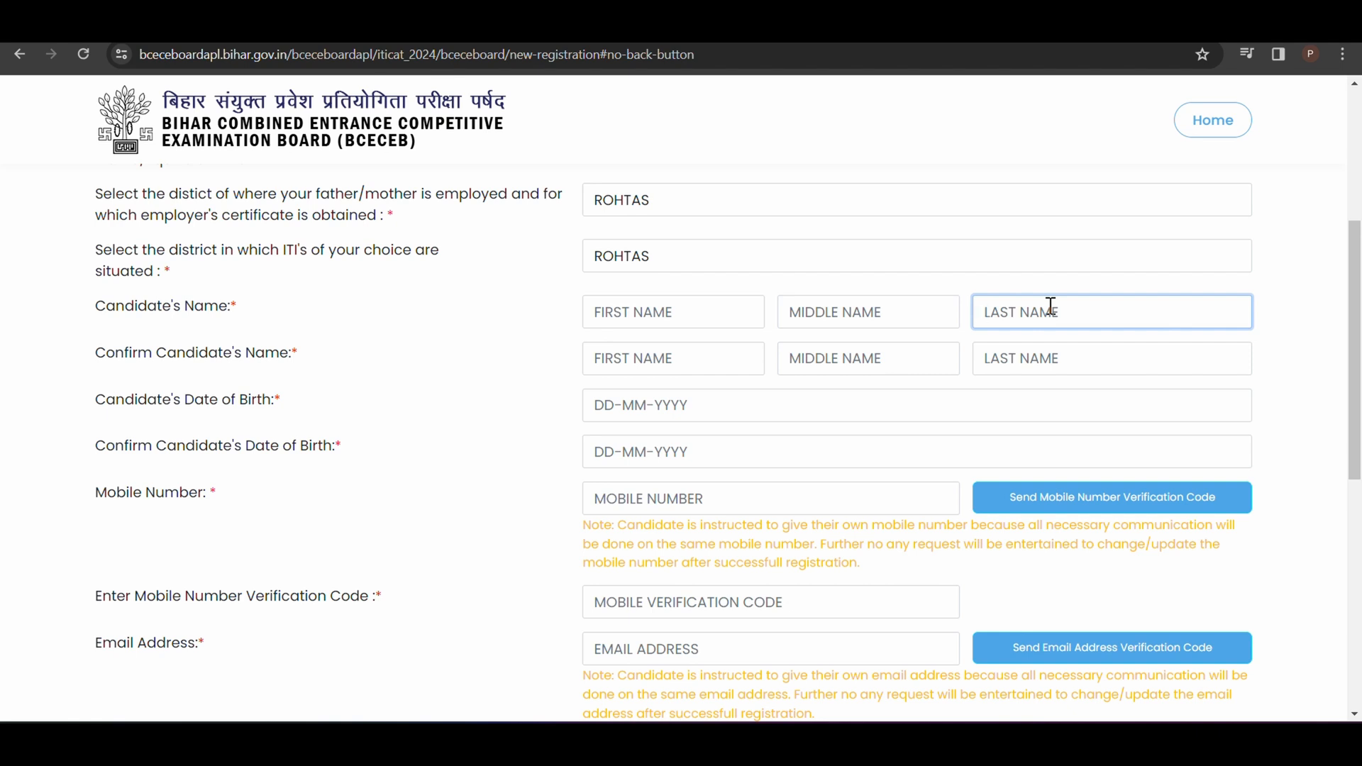
left_click(701, 316)
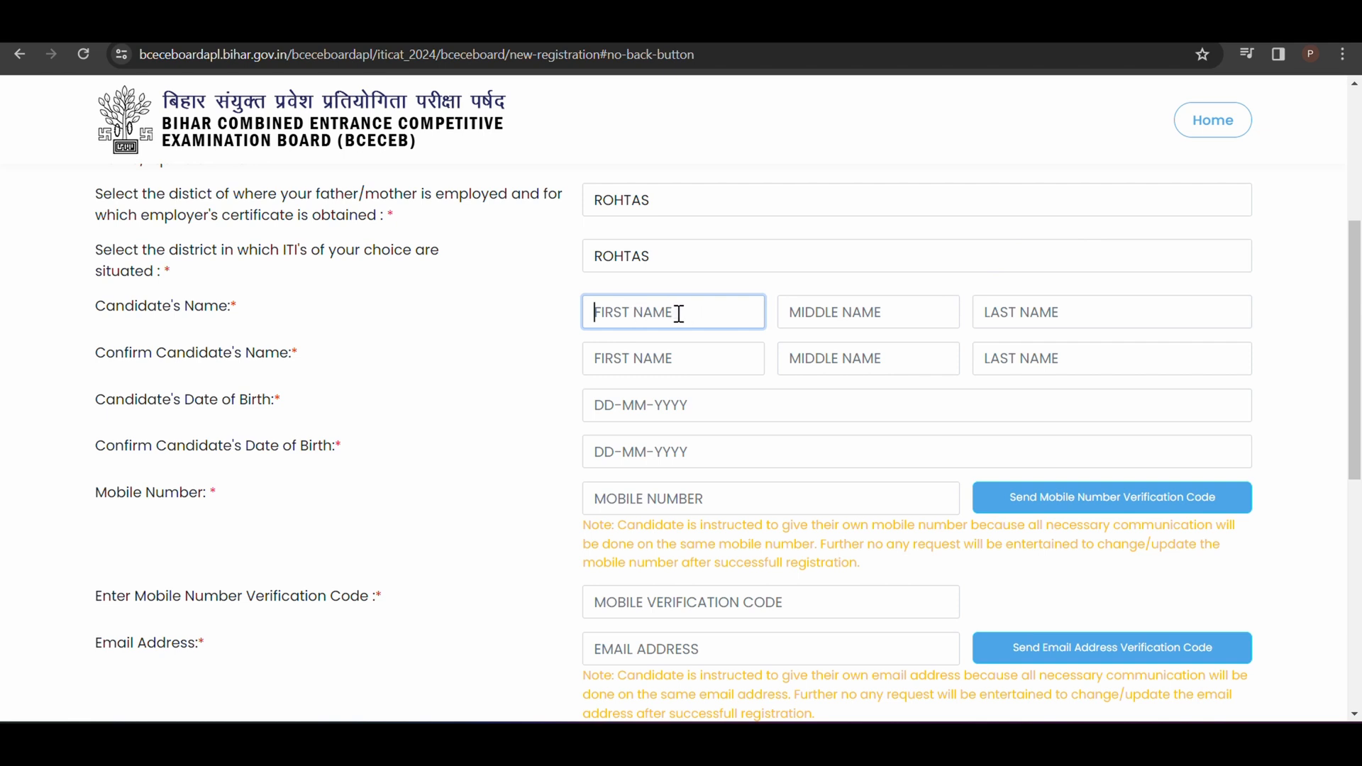
left_click(815, 317)
left_click(1039, 303)
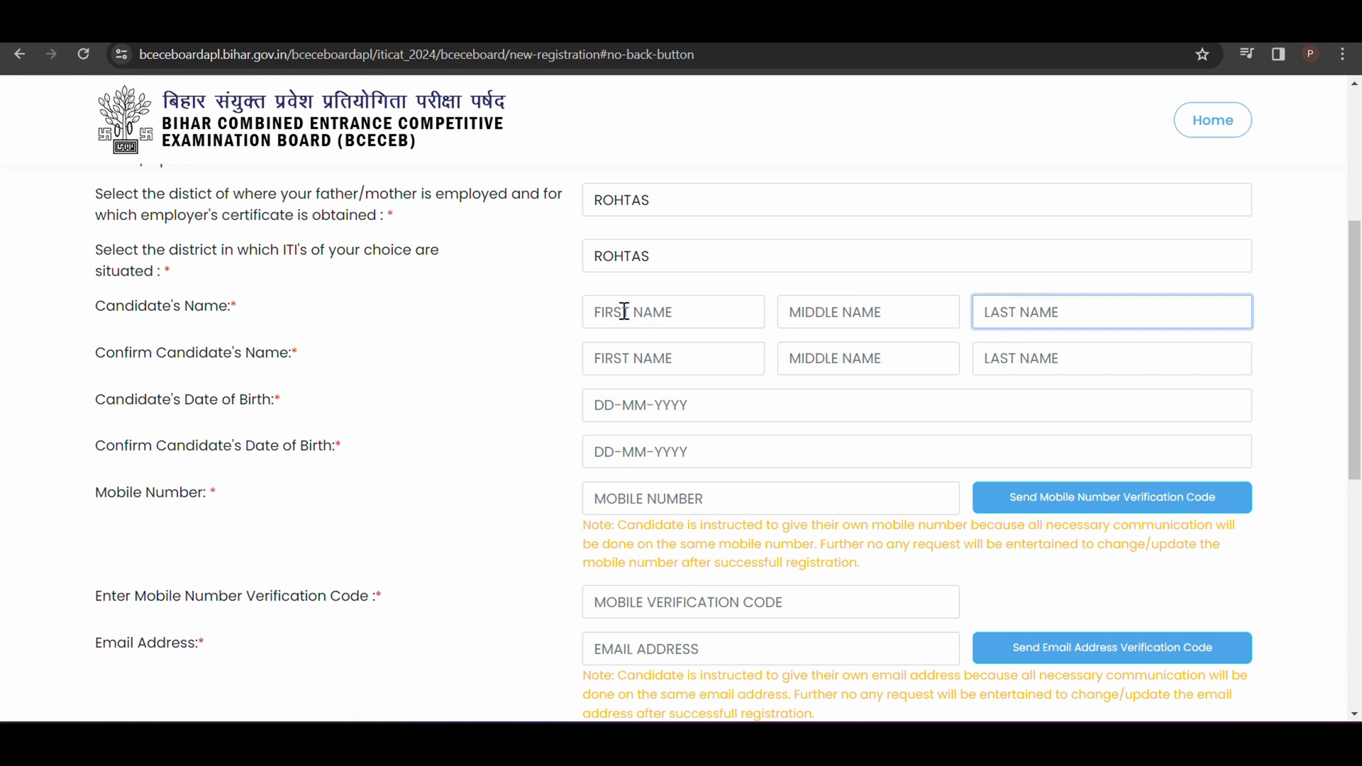
left_click(647, 309)
left_click(1033, 319)
left_click_drag(82, 370, 355, 367)
left_click(669, 361)
left_click(845, 359)
left_click(1040, 358)
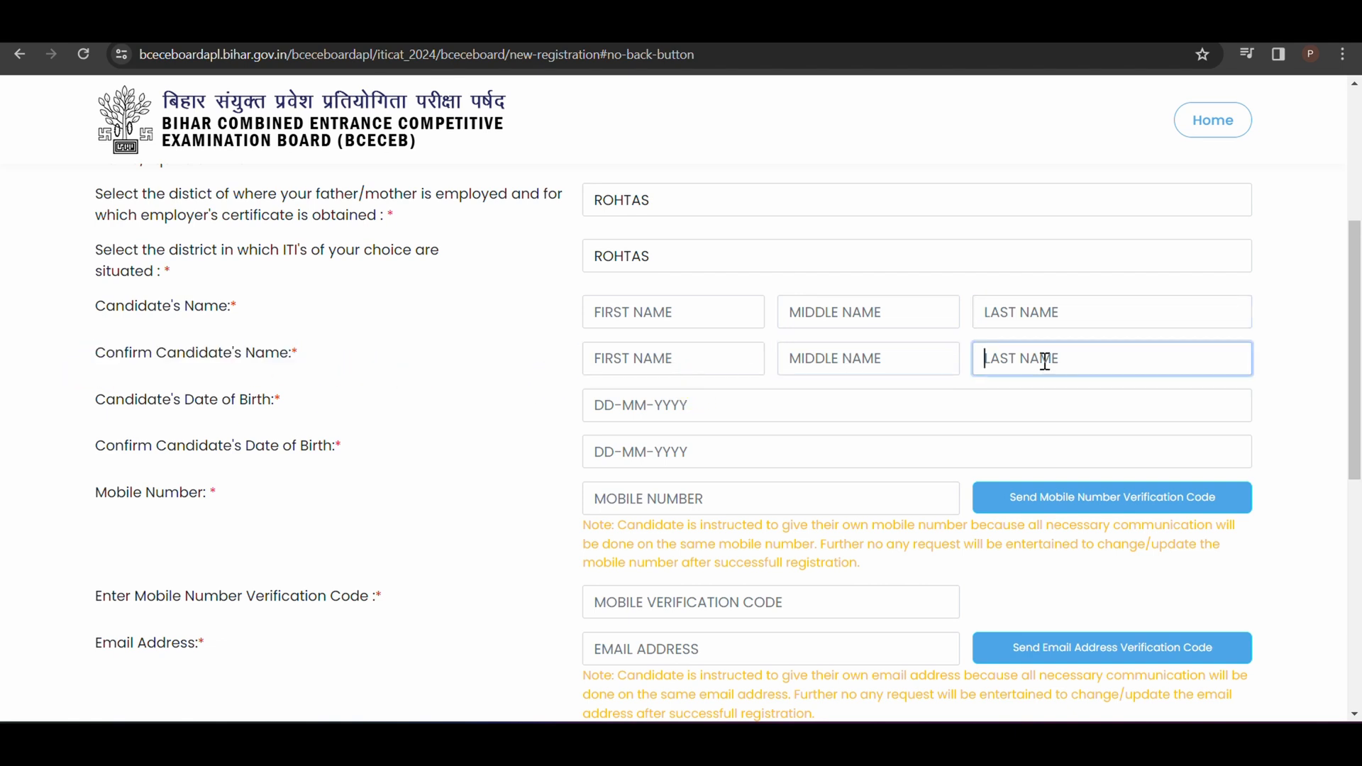
Step: Pick the candidate's date of birth from the calendar and check the calendar of the confirmation date field
left_click(733, 407)
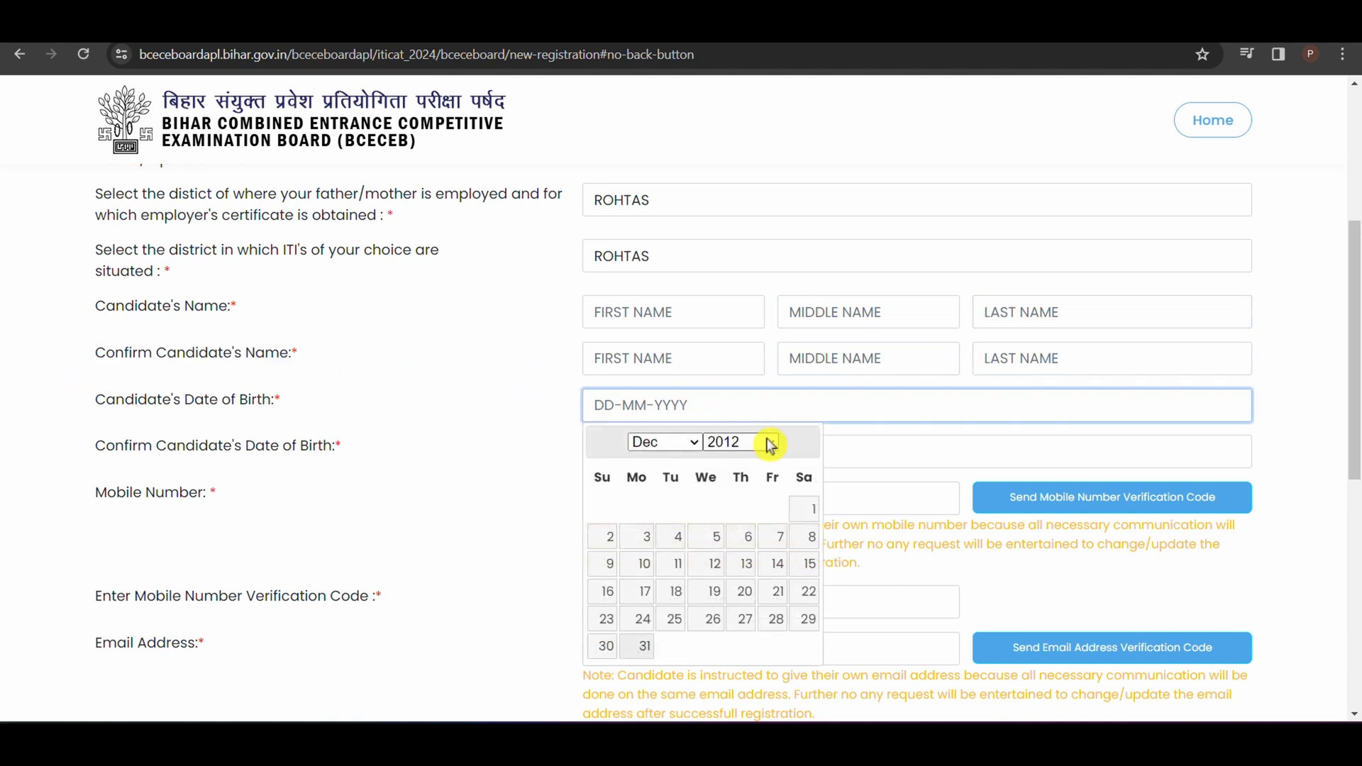
left_click(748, 443)
left_click(653, 442)
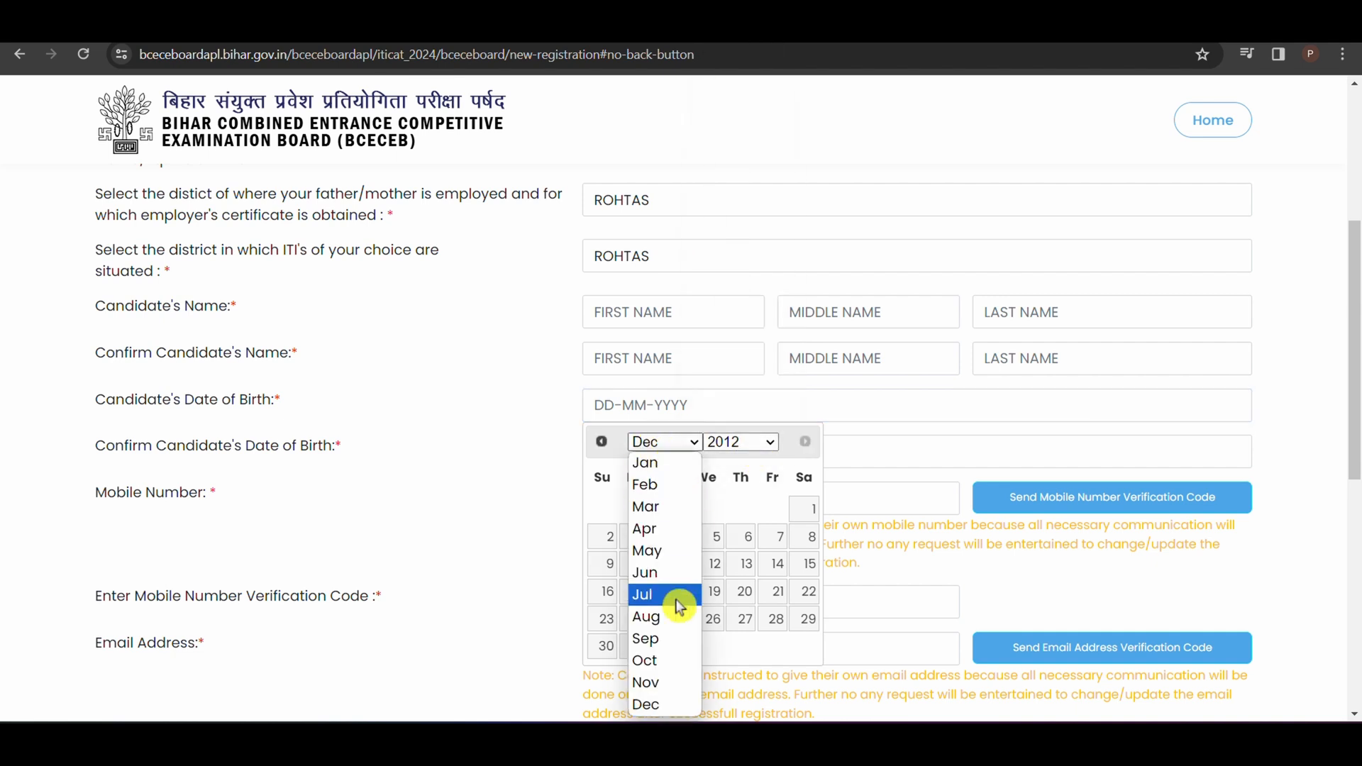
left_click(773, 599)
left_click(773, 600)
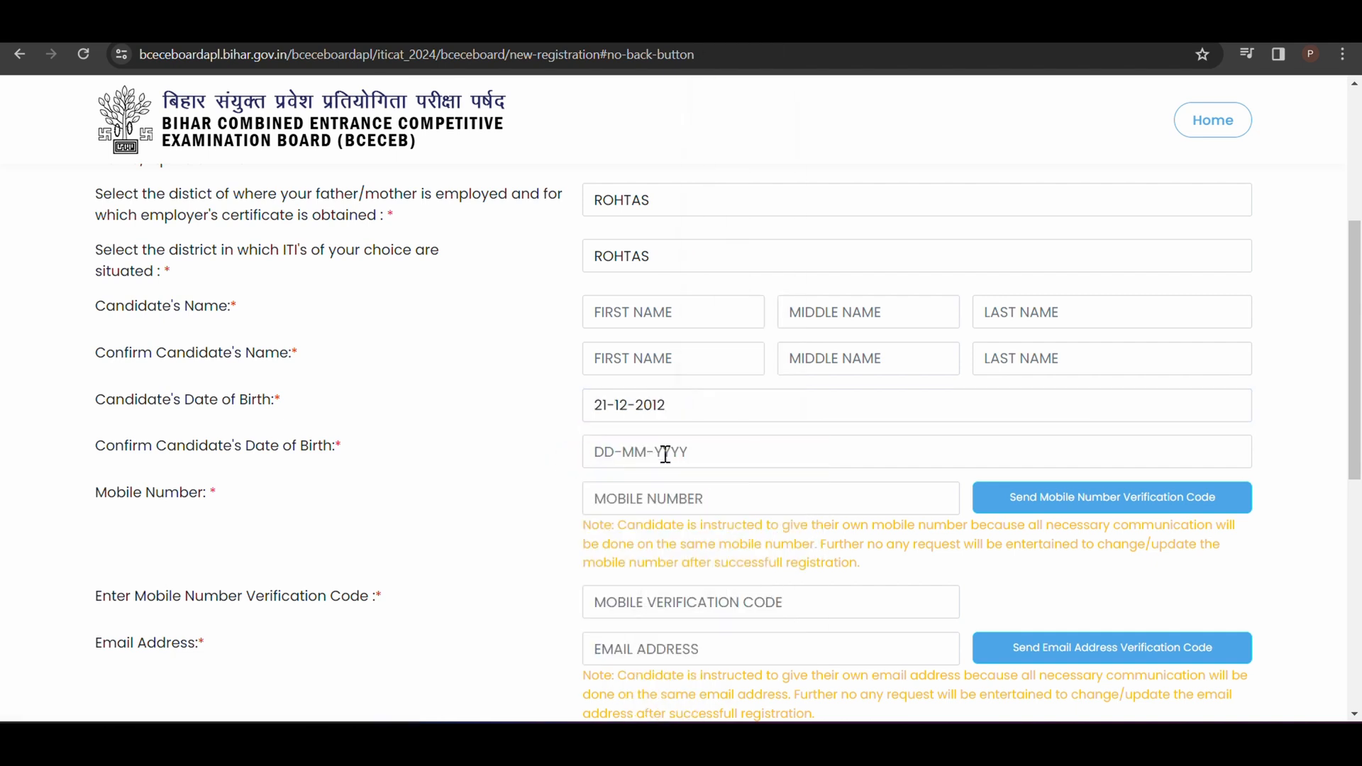
left_click(666, 453)
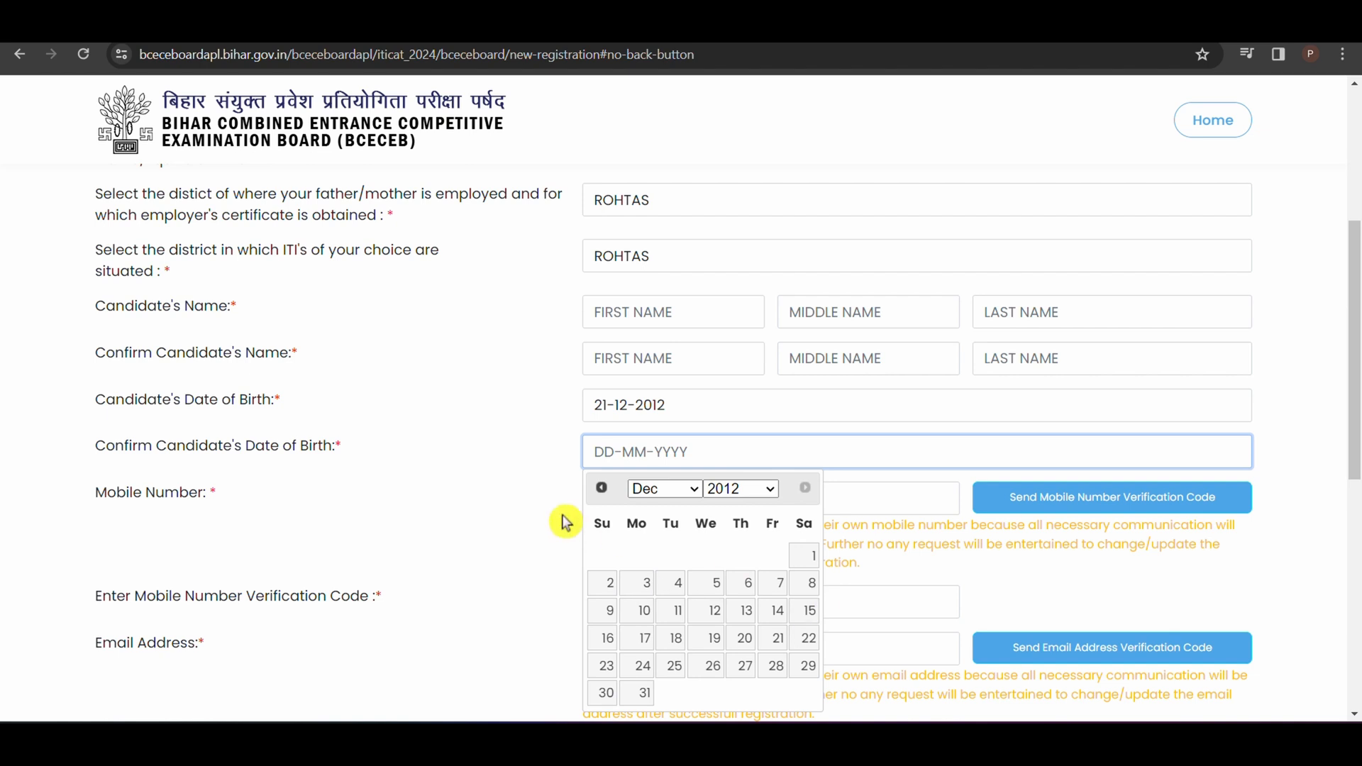
left_click(458, 518)
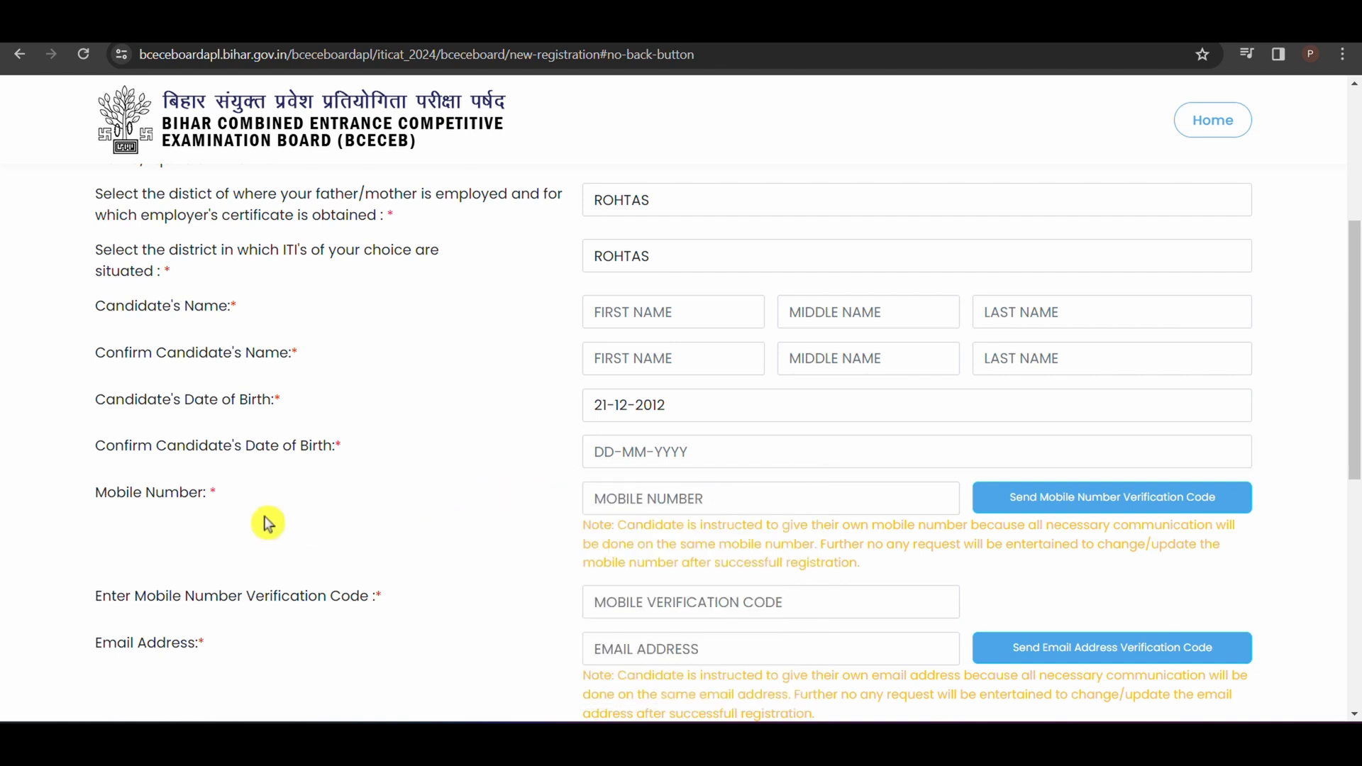
Step: Look over the mobile number and email address fields together with their verification code fields
left_click(693, 505)
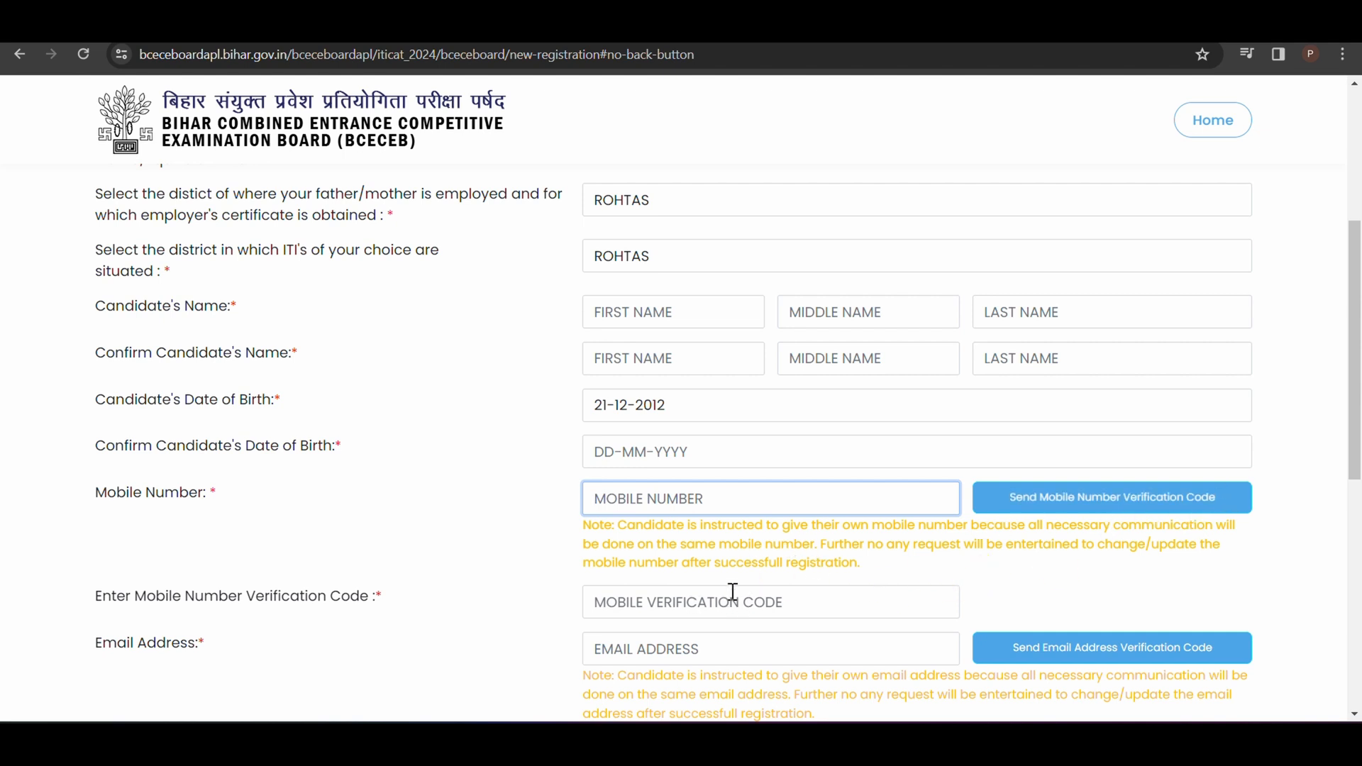
left_click_drag(1355, 442, 1350, 566)
left_click(780, 345)
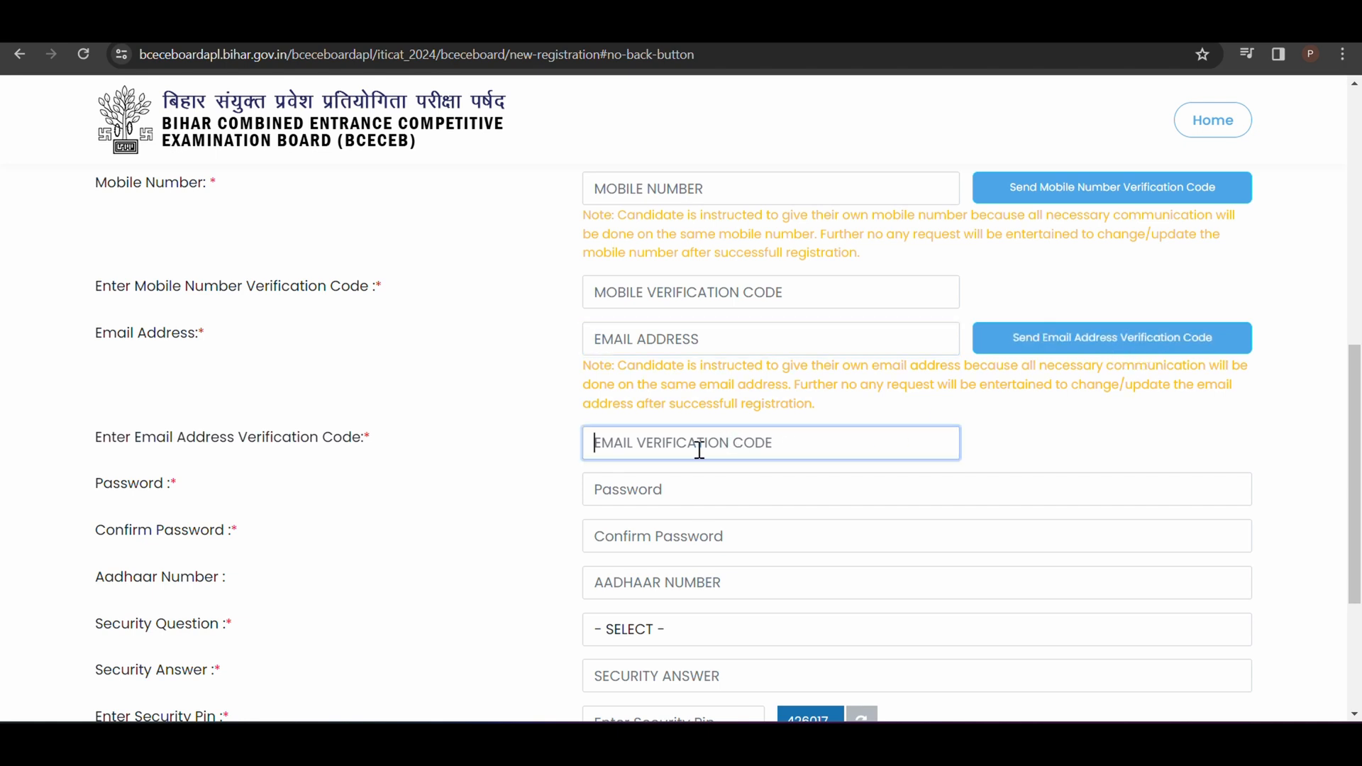
Step: Switch to Notepad to examine how the example password is composed, including its special character, and return to the registration form
left_click(642, 495)
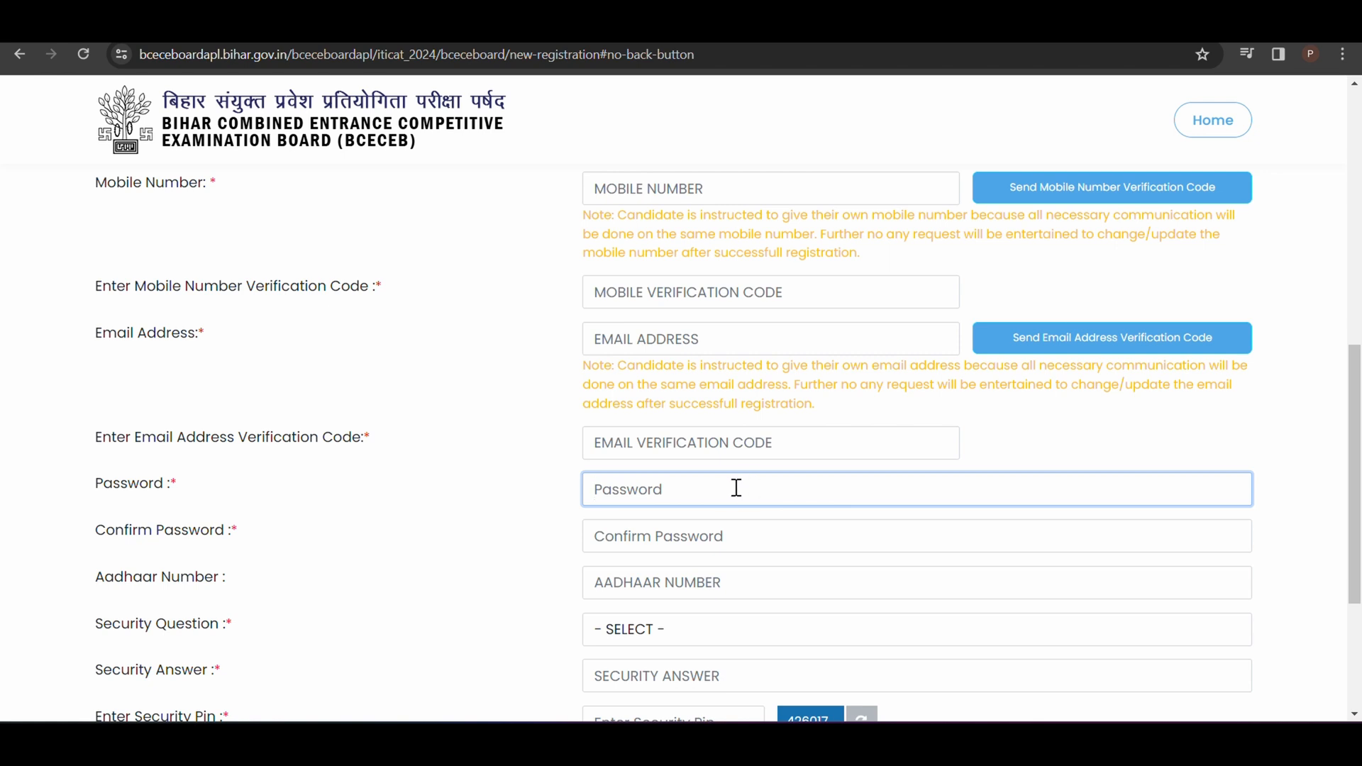
key("alt+Tab")
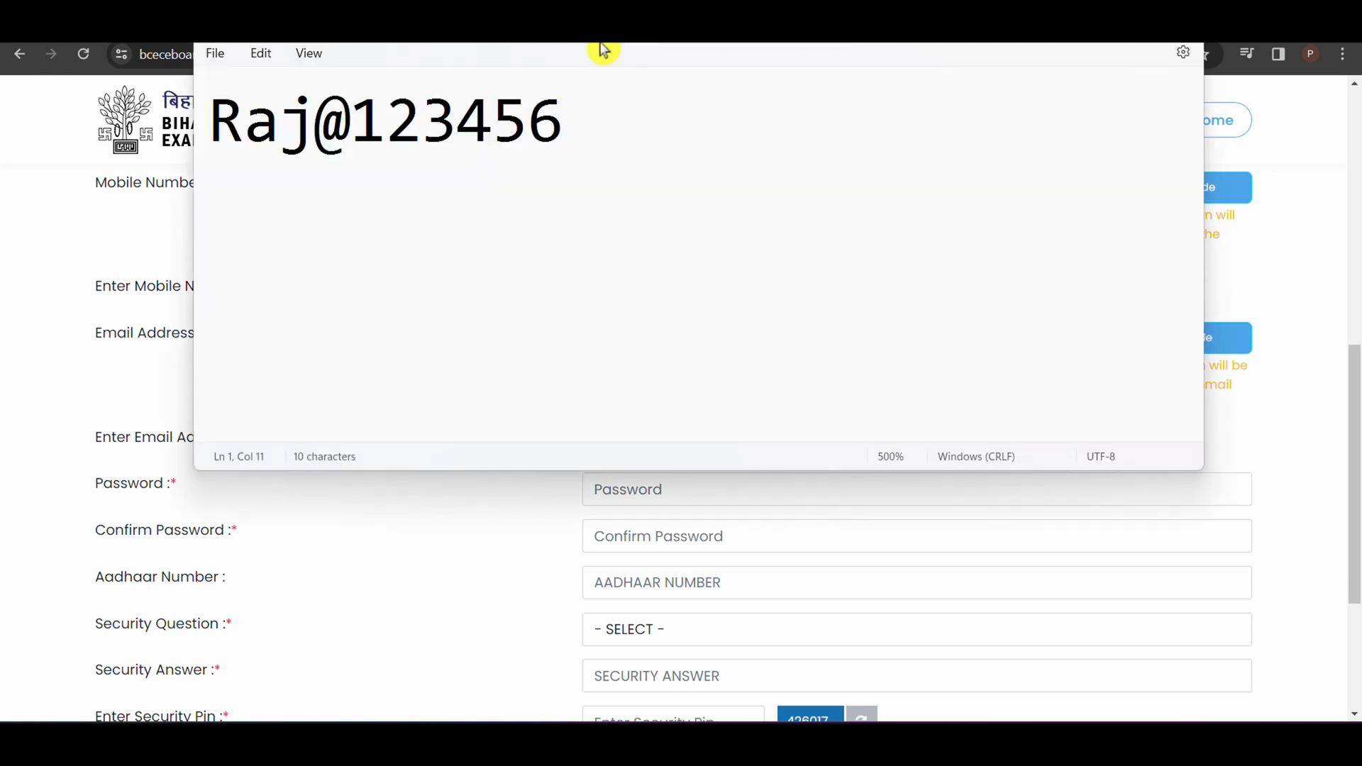
left_click_drag(216, 125, 292, 204)
left_click(256, 203)
left_click(291, 204)
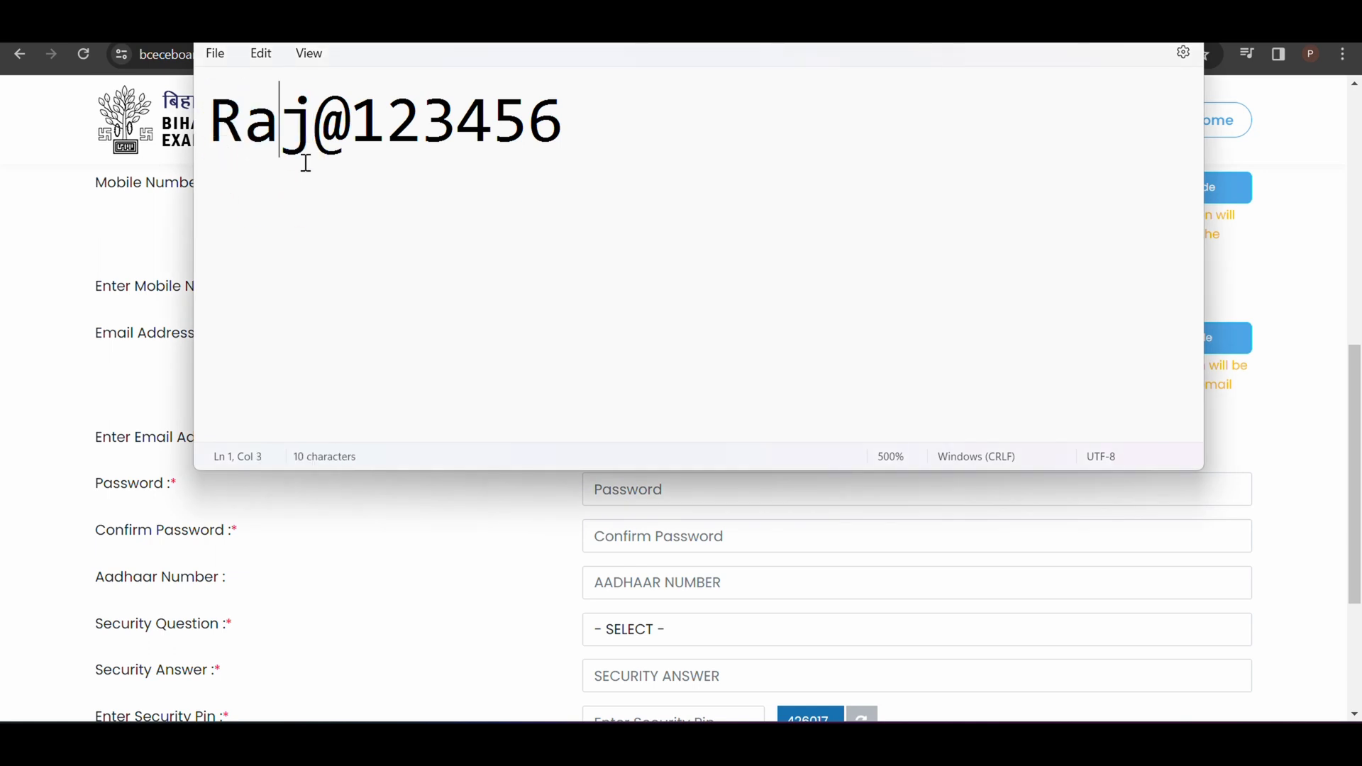
double_click(319, 132)
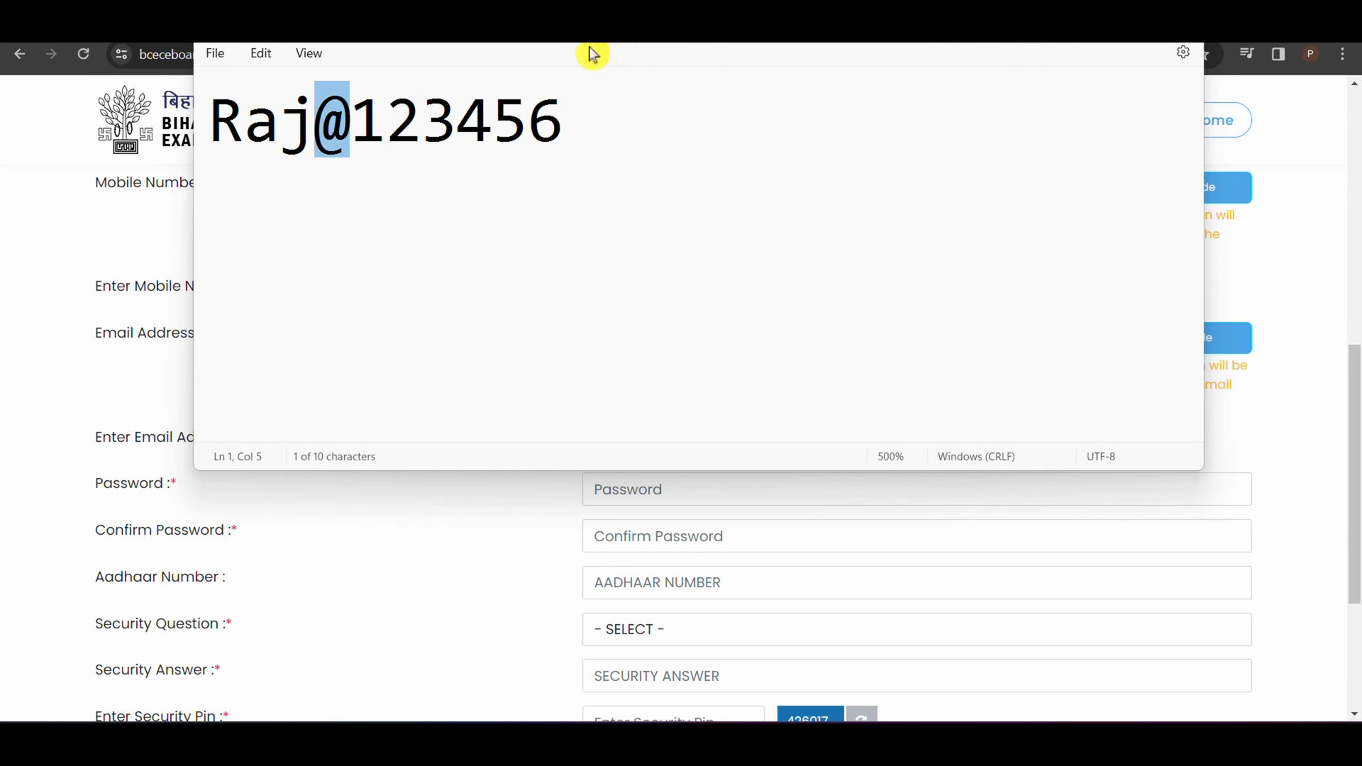
left_click(1102, 21)
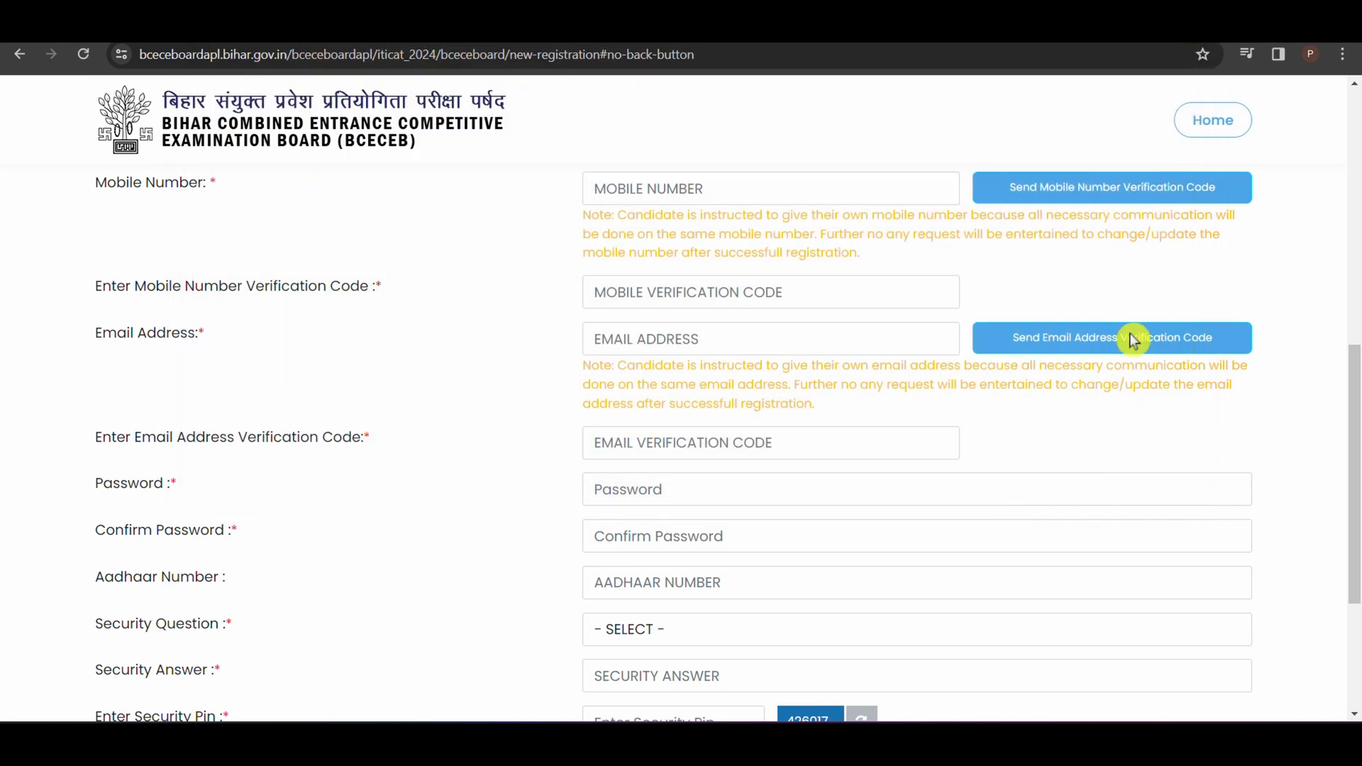
Step: Check the Password, Confirm Password and Aadhaar Number fields of the registration form
left_click(702, 488)
left_click(667, 536)
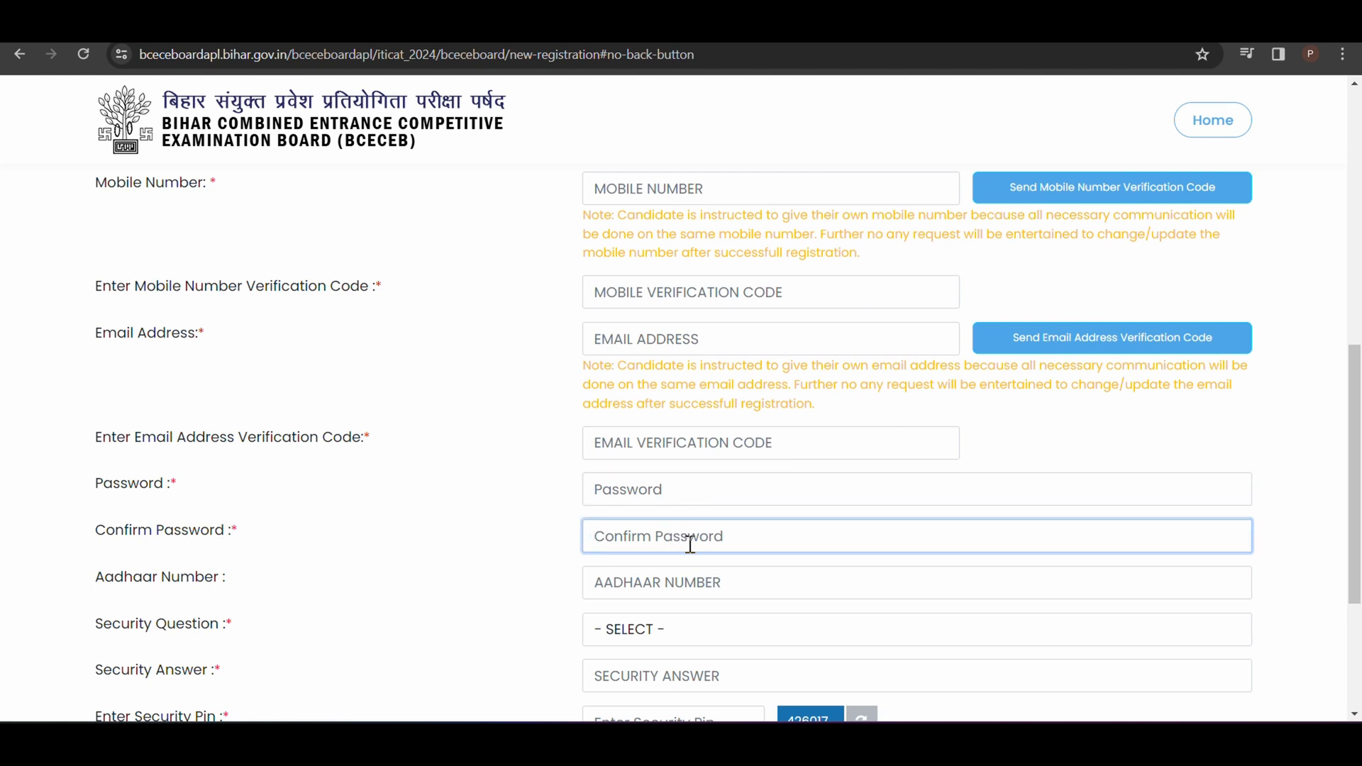
left_click(703, 576)
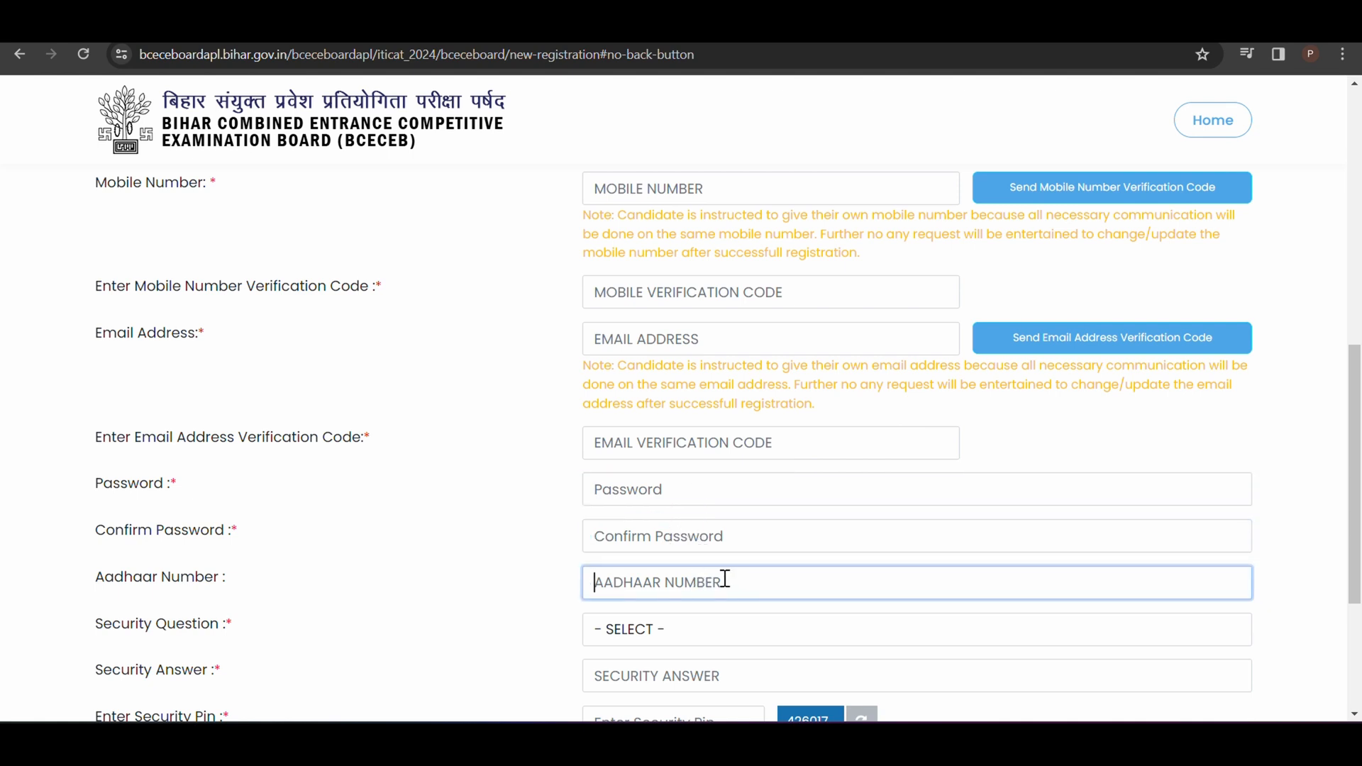
Step: Select WHAT WAS YOUR CHILDHOOD NICKNAME? as the security question and fill in the security answer and security pin
scroll(1187, 479, "down", 3)
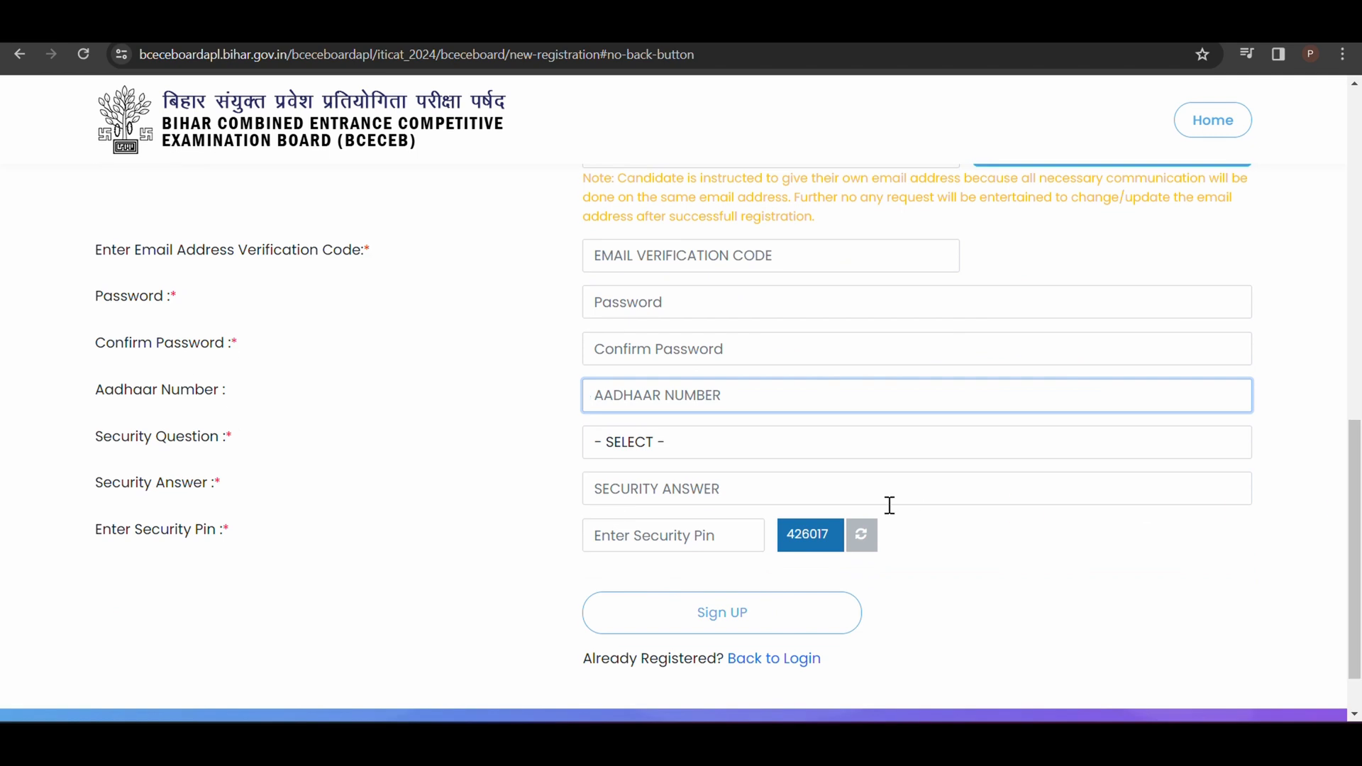
left_click(792, 454)
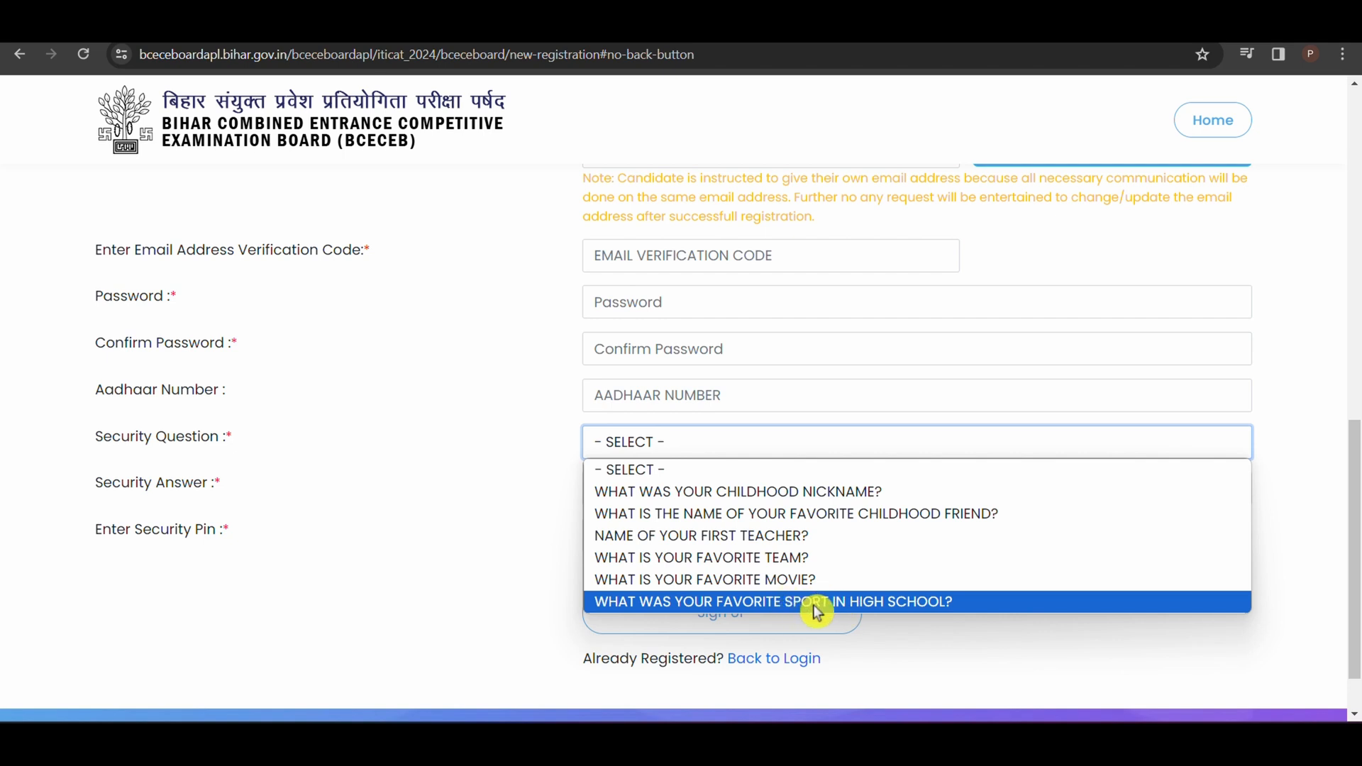
left_click(734, 489)
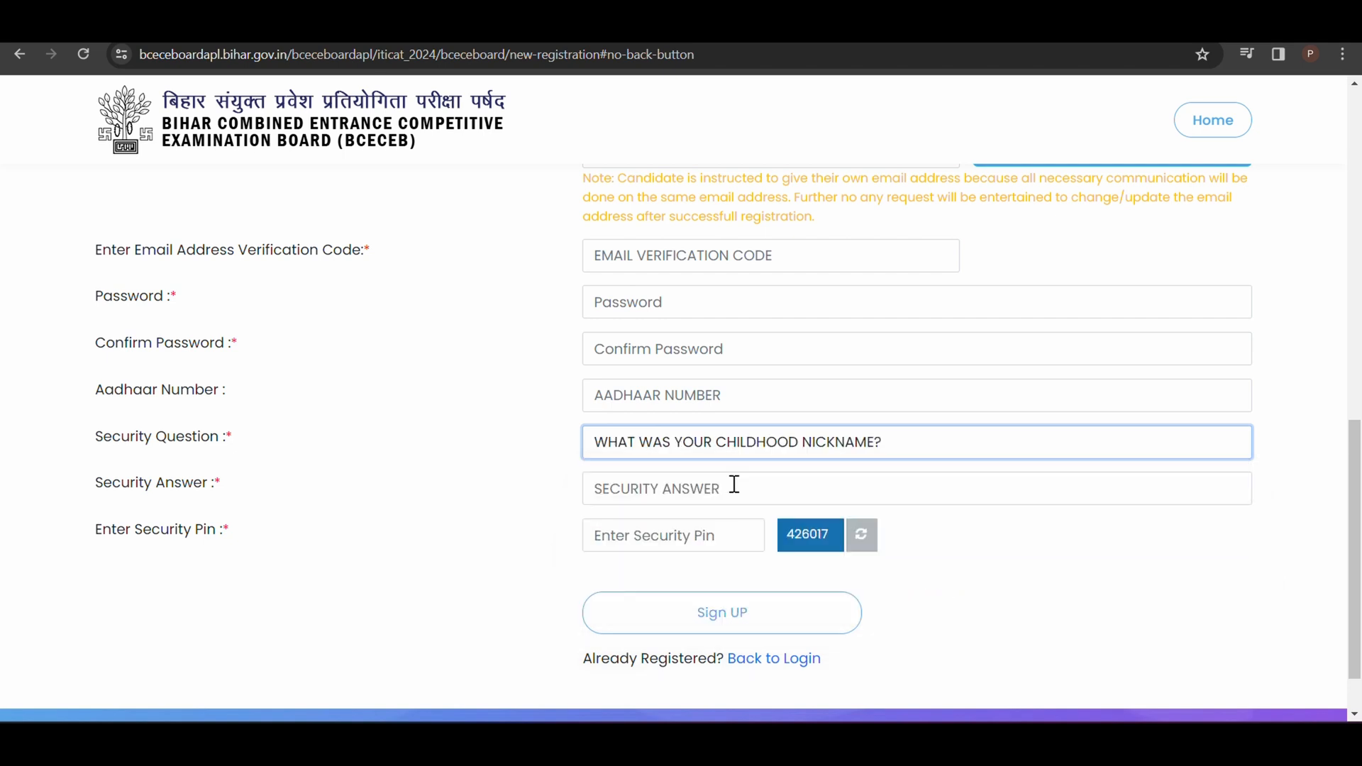
left_click(668, 493)
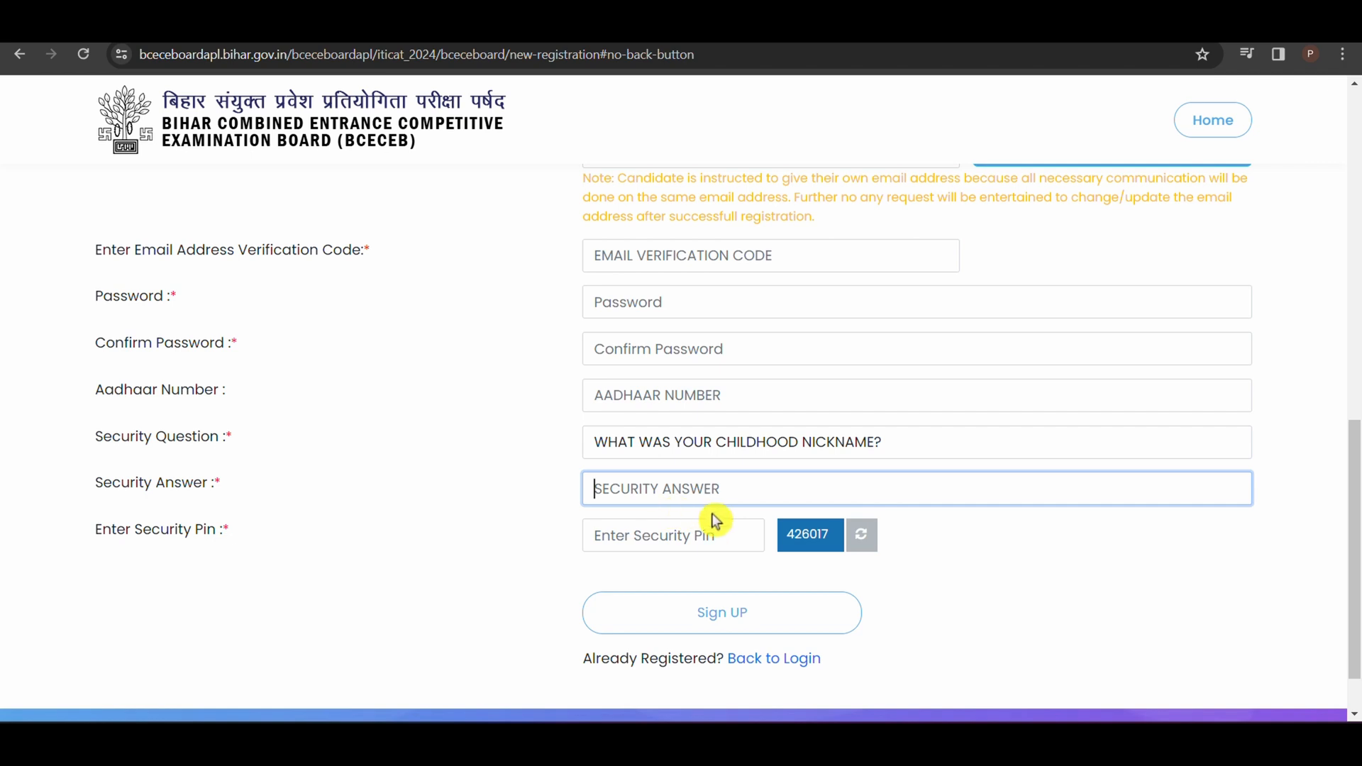
left_click(693, 538)
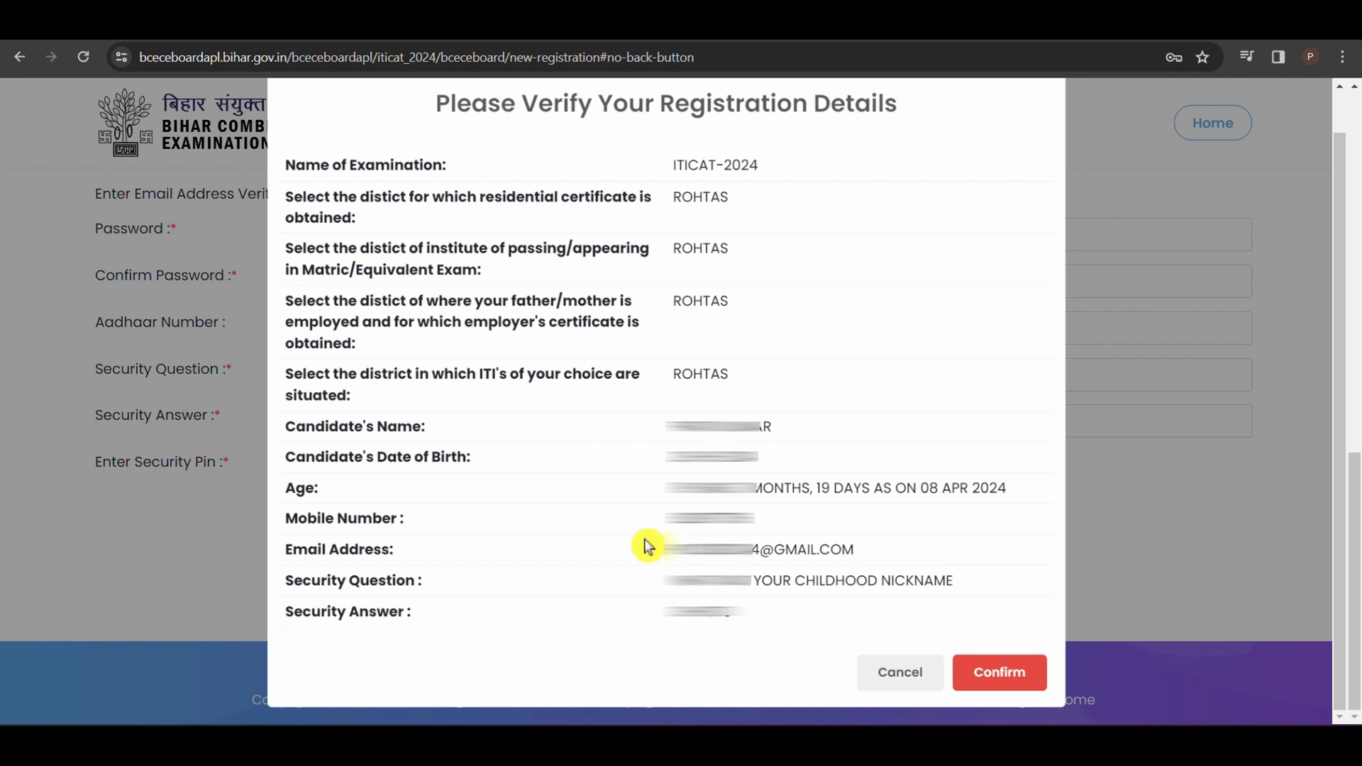
Step: Confirm the registration details and sign in as the registered candidate with the email address, account password and captcha code
left_click(1012, 681)
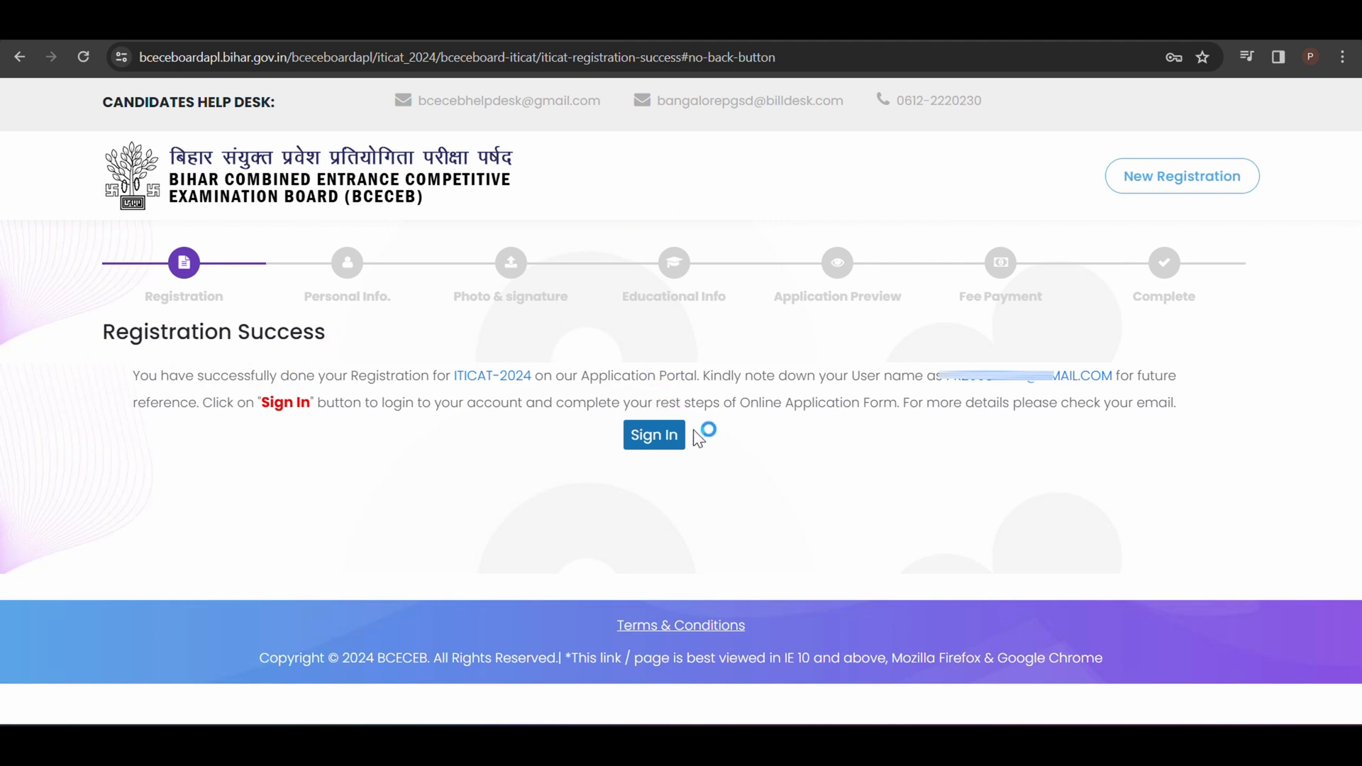
left_click(651, 440)
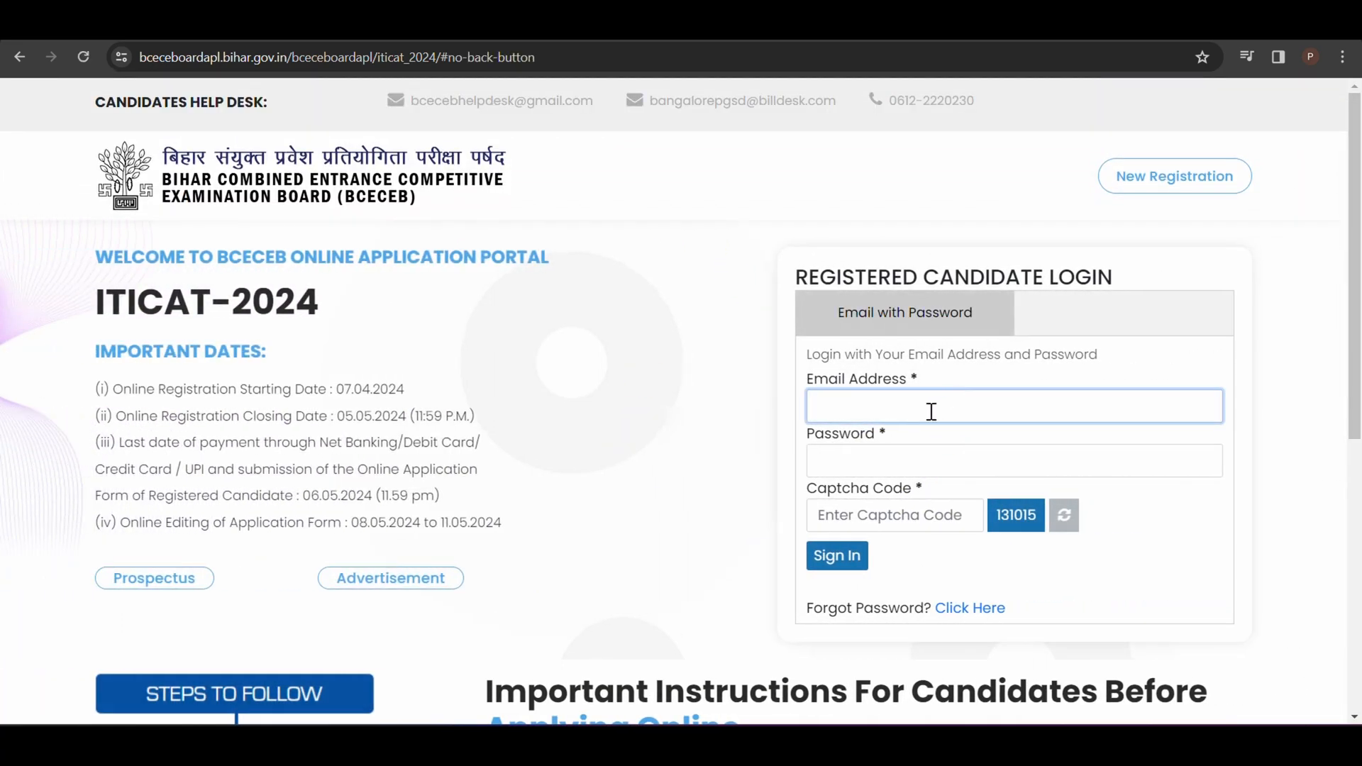
left_click(861, 462)
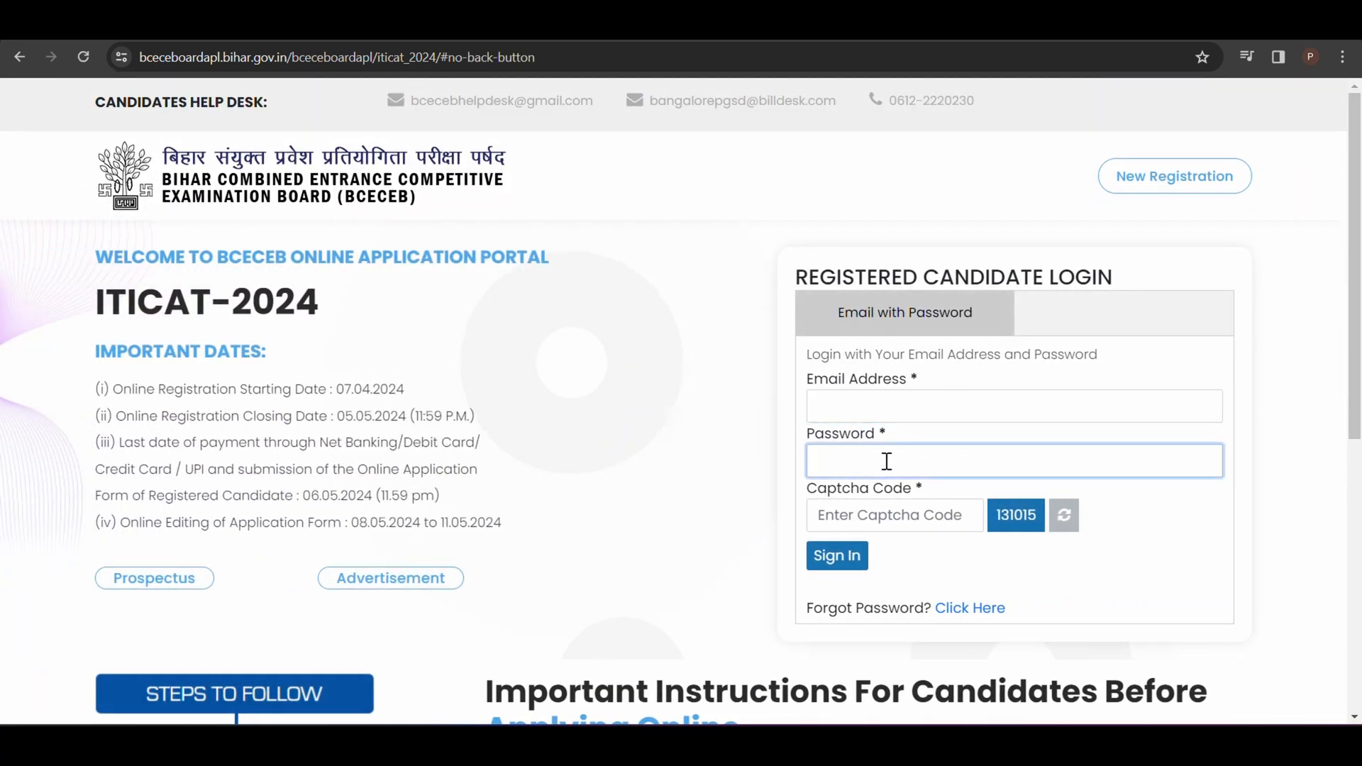
left_click(903, 527)
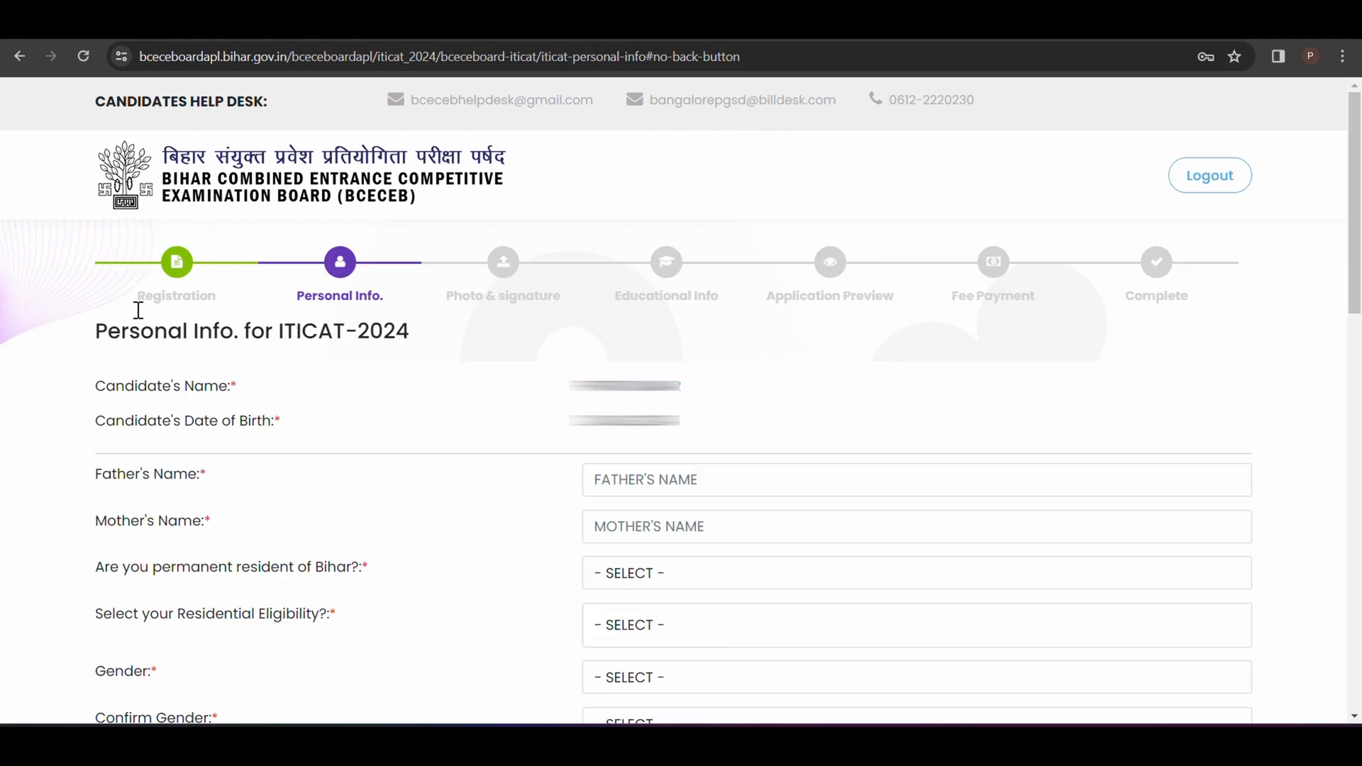
Step: Look over the start of the Personal Info. page, including the Father's Name and Mother's Name fields
left_click_drag(100, 331, 250, 338)
left_click(395, 414)
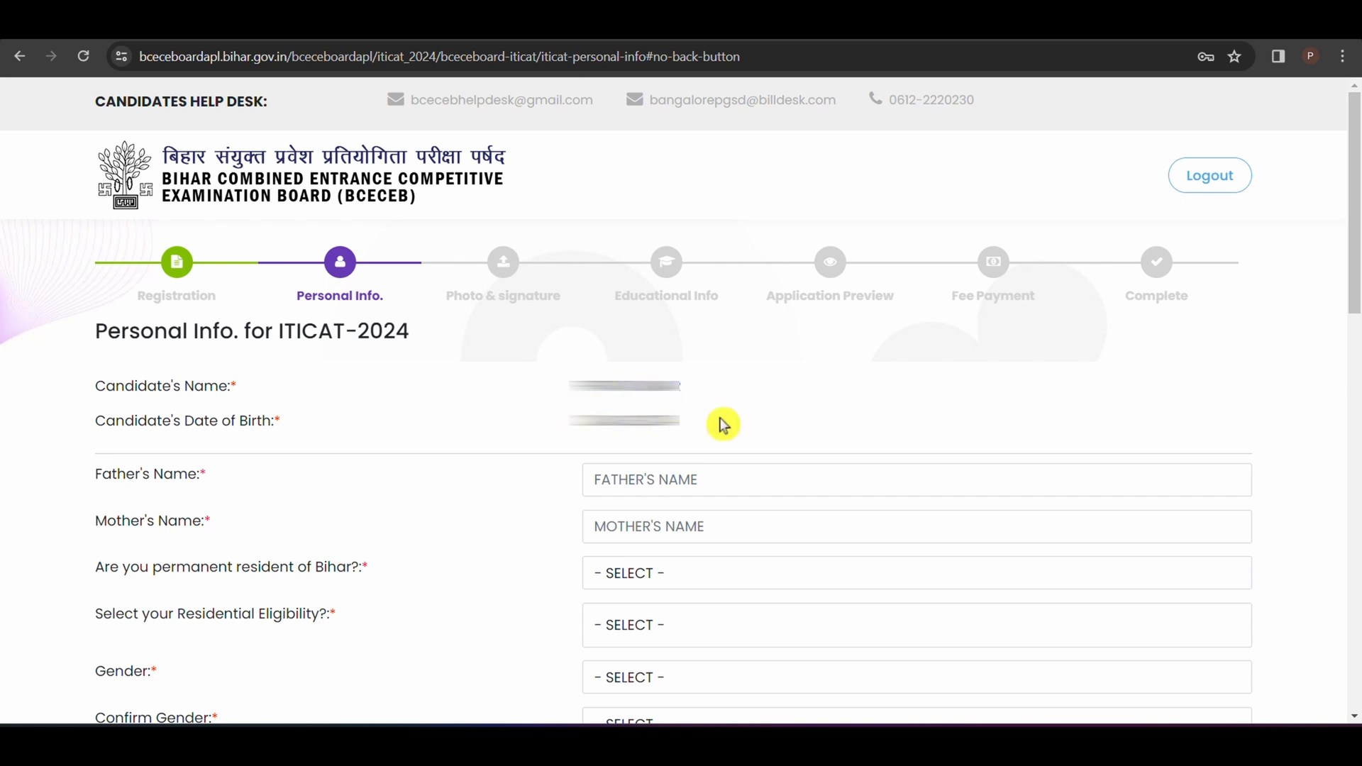
left_click(732, 482)
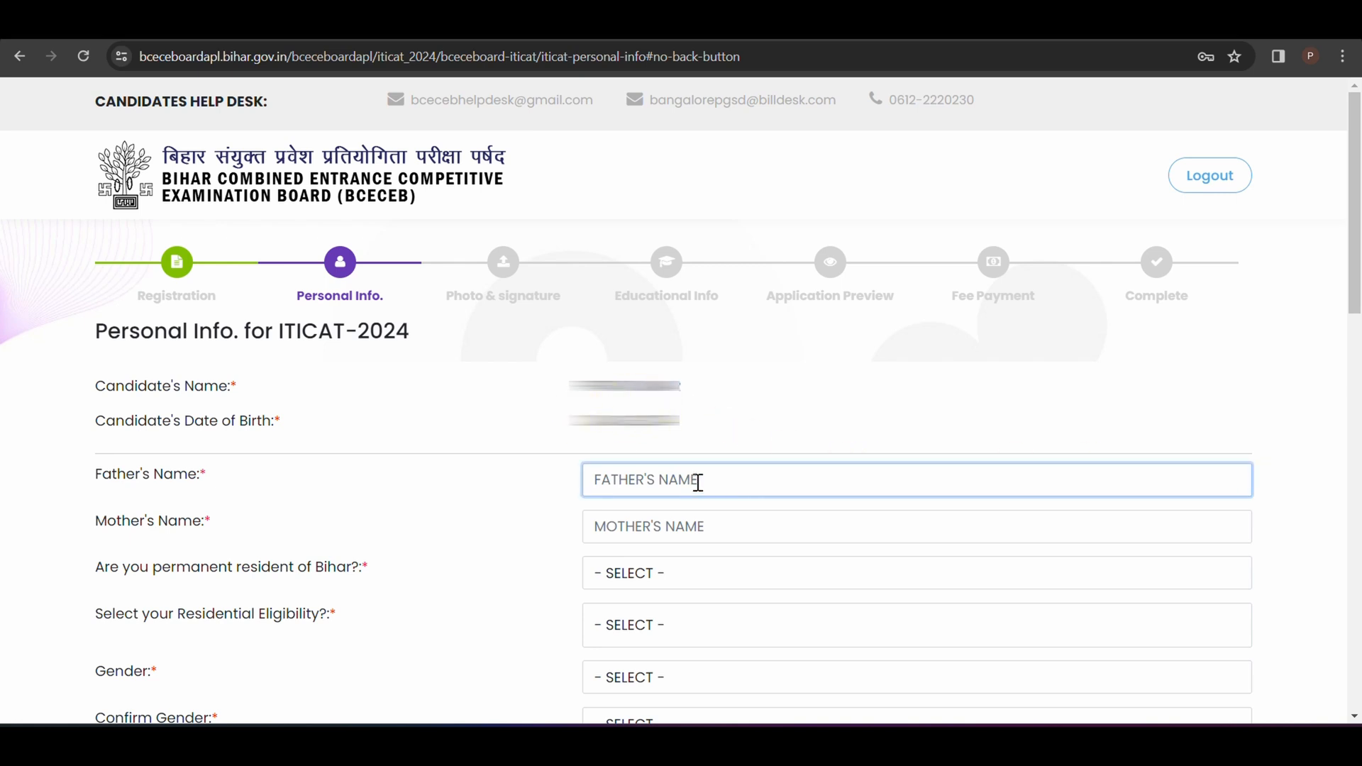
left_click(627, 527)
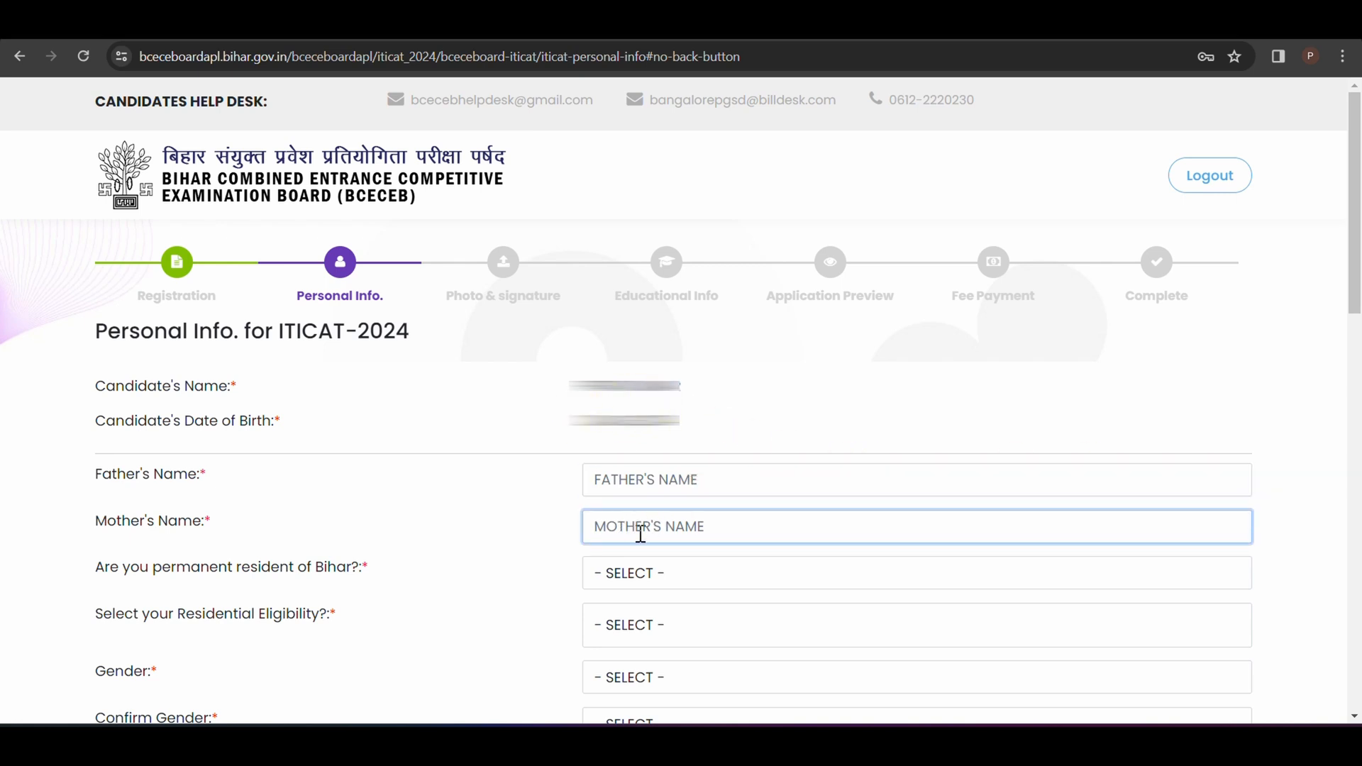
Step: Answer YES to permanent resident of Bihar and select माता / पिता / पति / पत्नी बिहार के स्थायी / मूल निवासी है। as residential eligibility
left_click(658, 580)
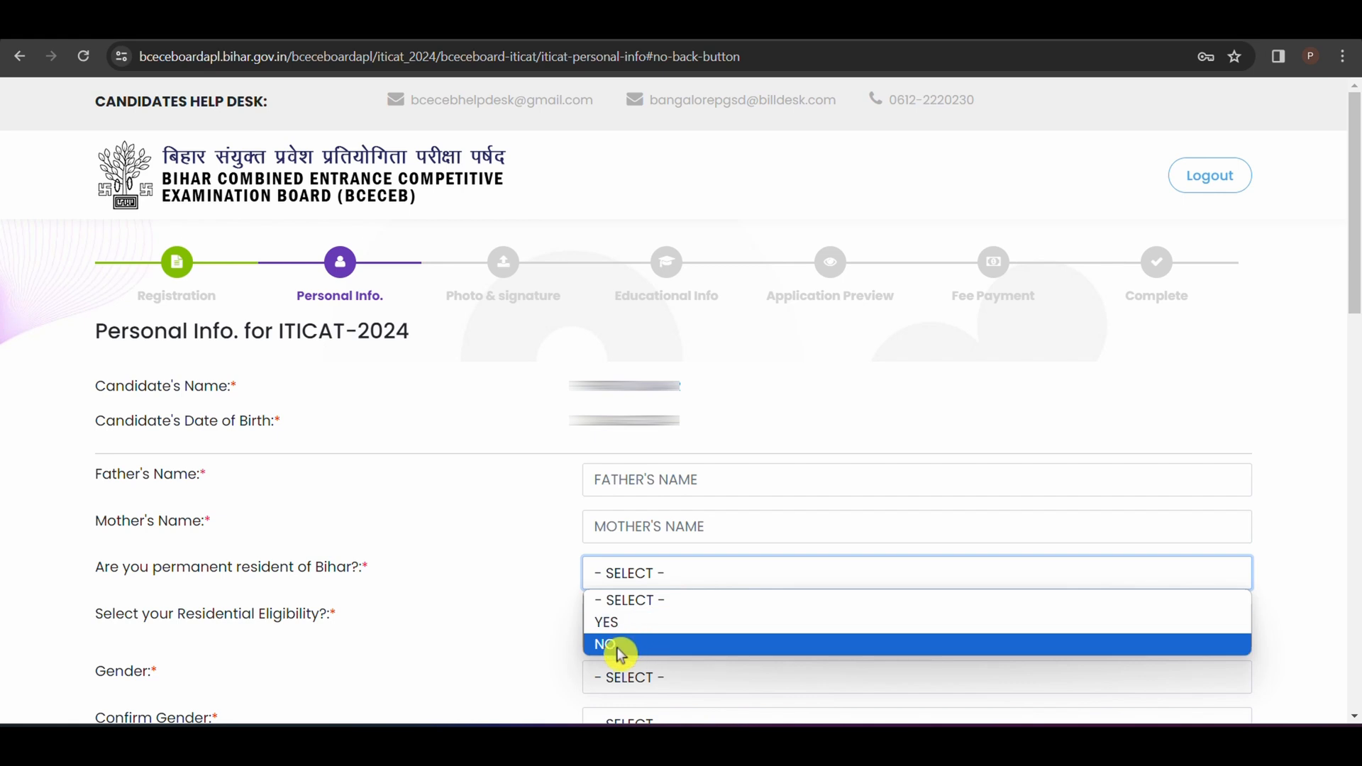
left_click(627, 623)
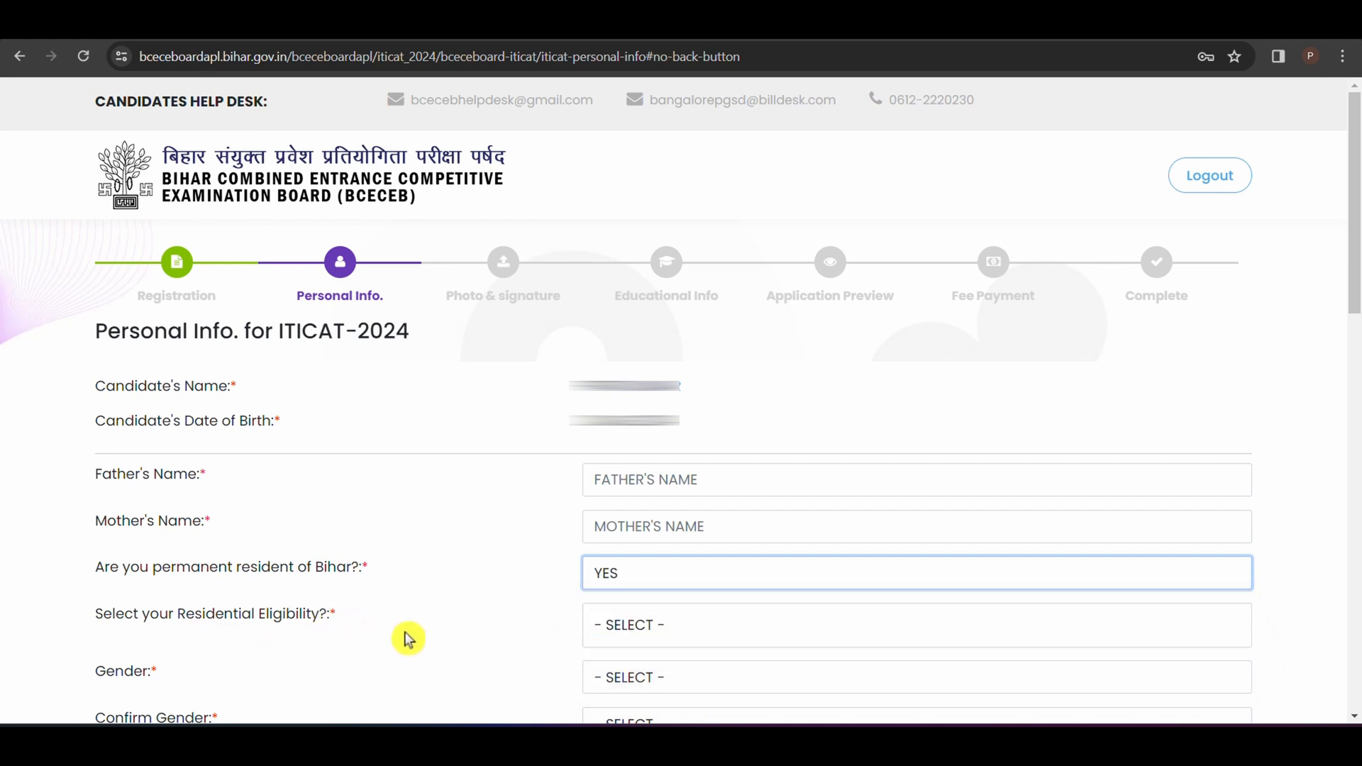
left_click(635, 625)
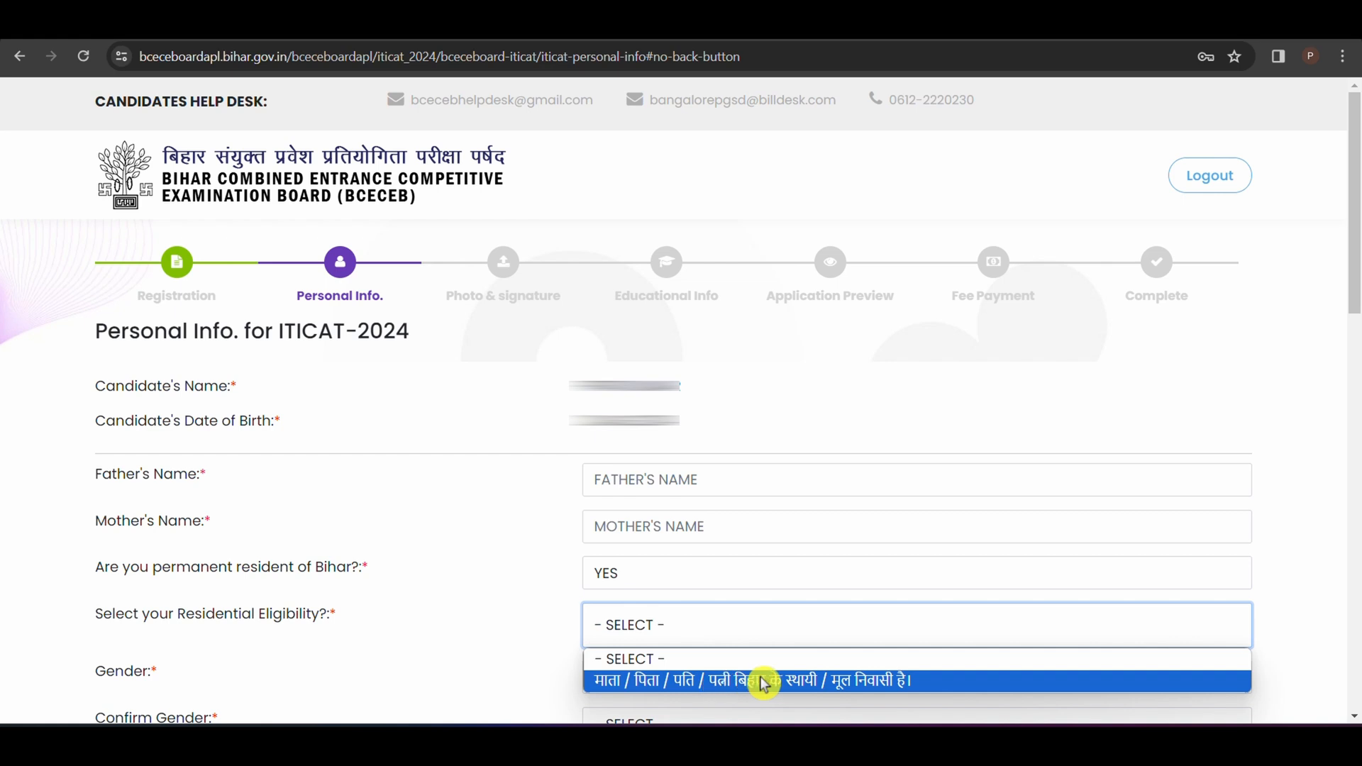
left_click(851, 681)
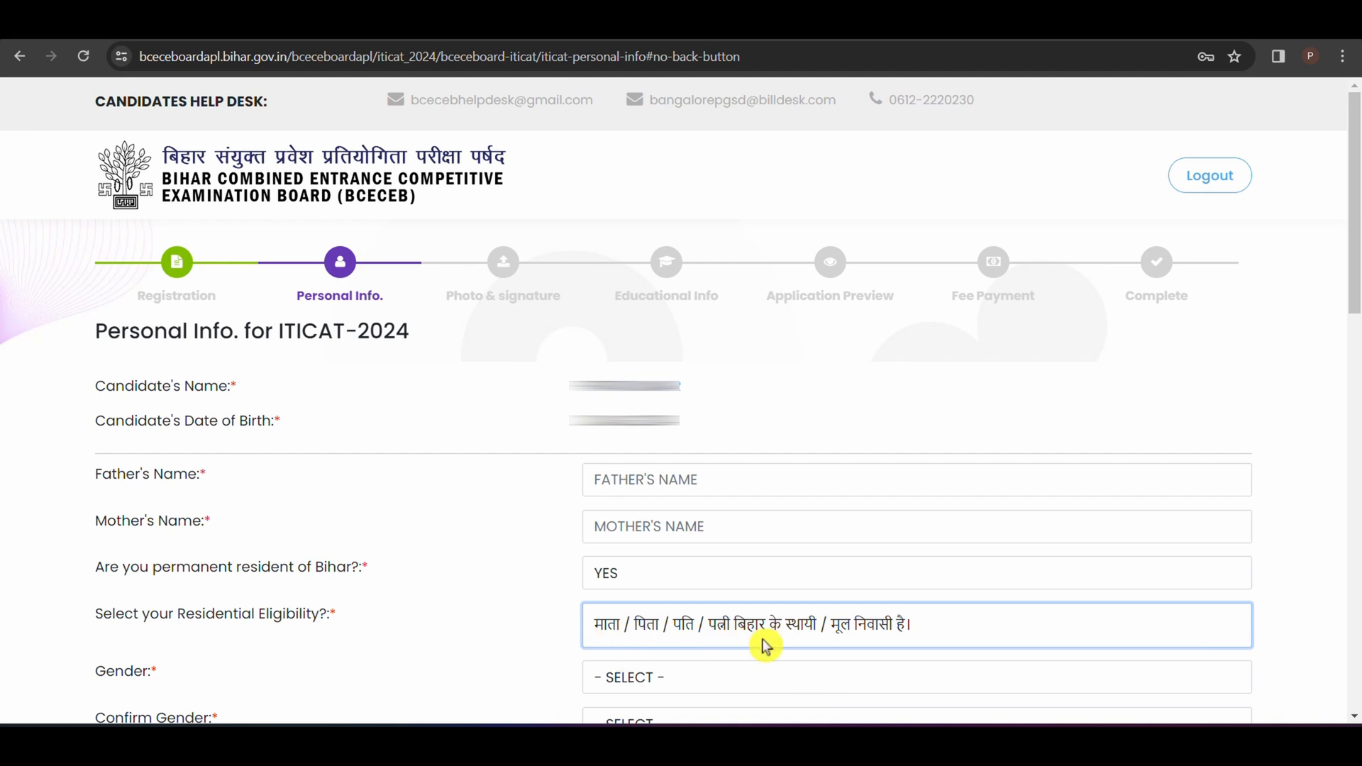
Step: Select MALE as the candidate's gender and confirm the gender as MALE
left_click(656, 686)
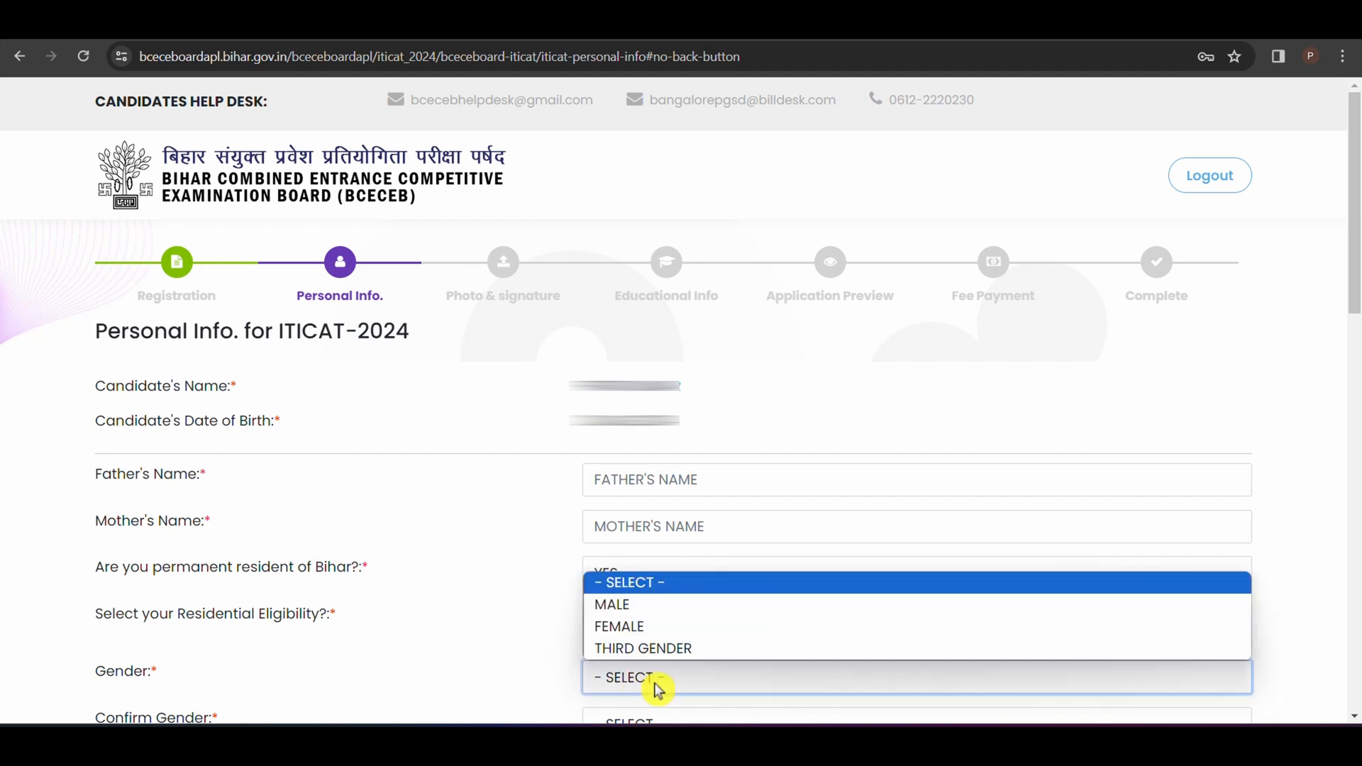
left_click(666, 607)
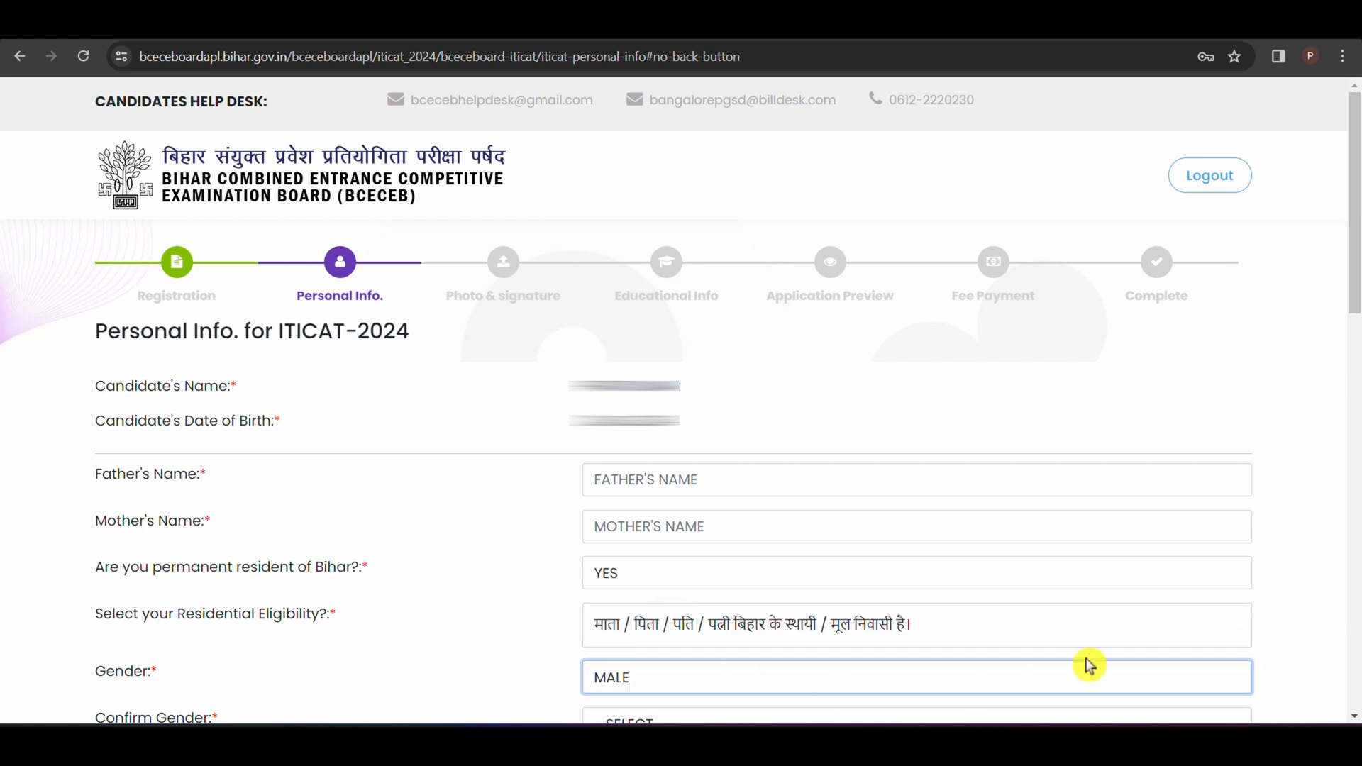
scroll(644, 261, "down", 7)
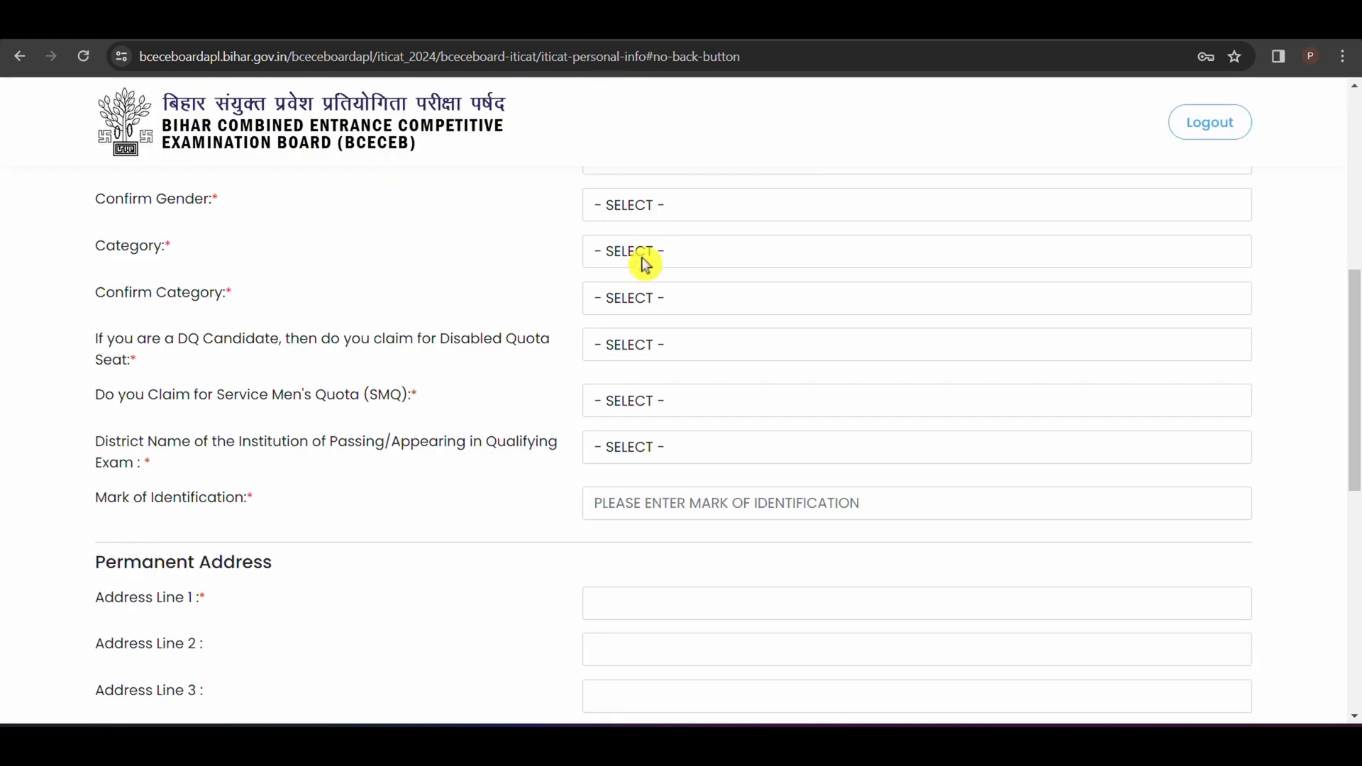
left_click(648, 206)
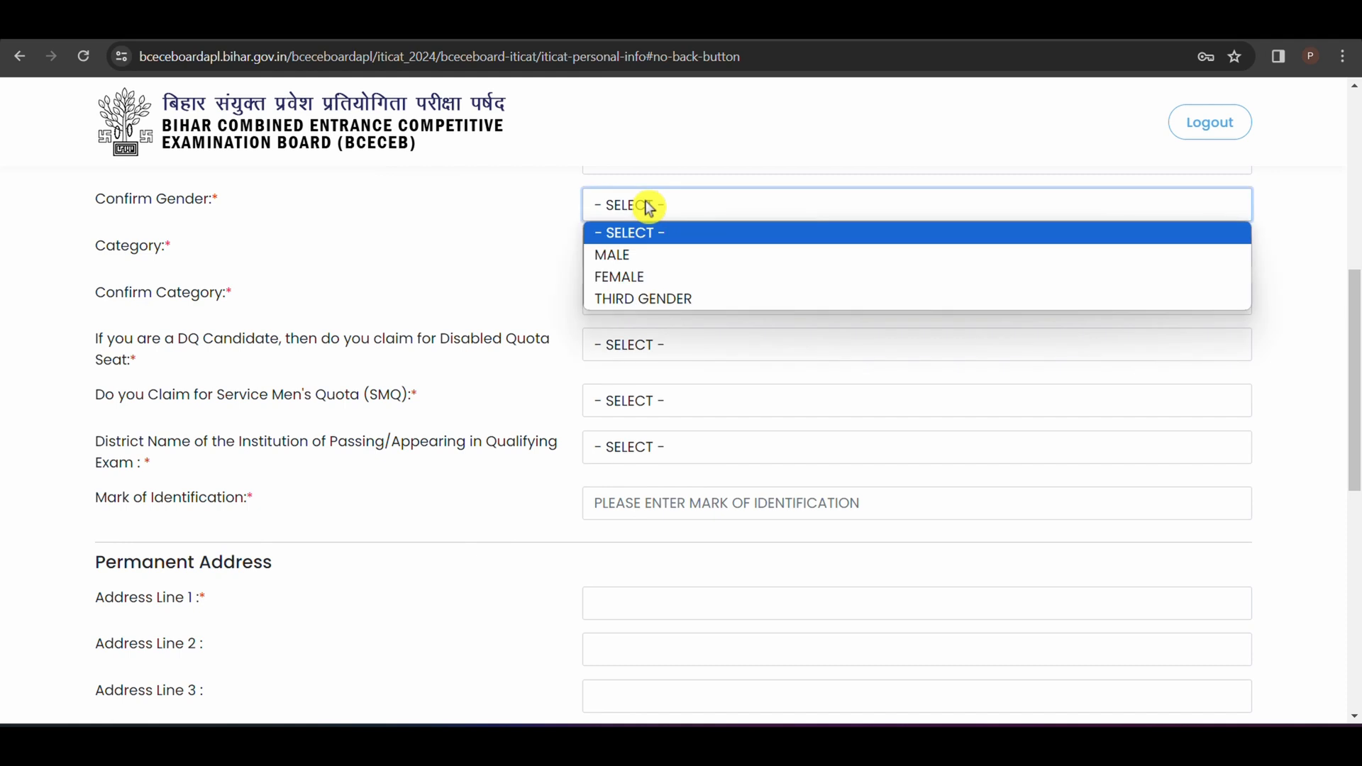
left_click(658, 255)
Step: Select EBC (EXTREMELY BACKWARD CLASS) as the category and confirm the category with the same option
left_click(642, 260)
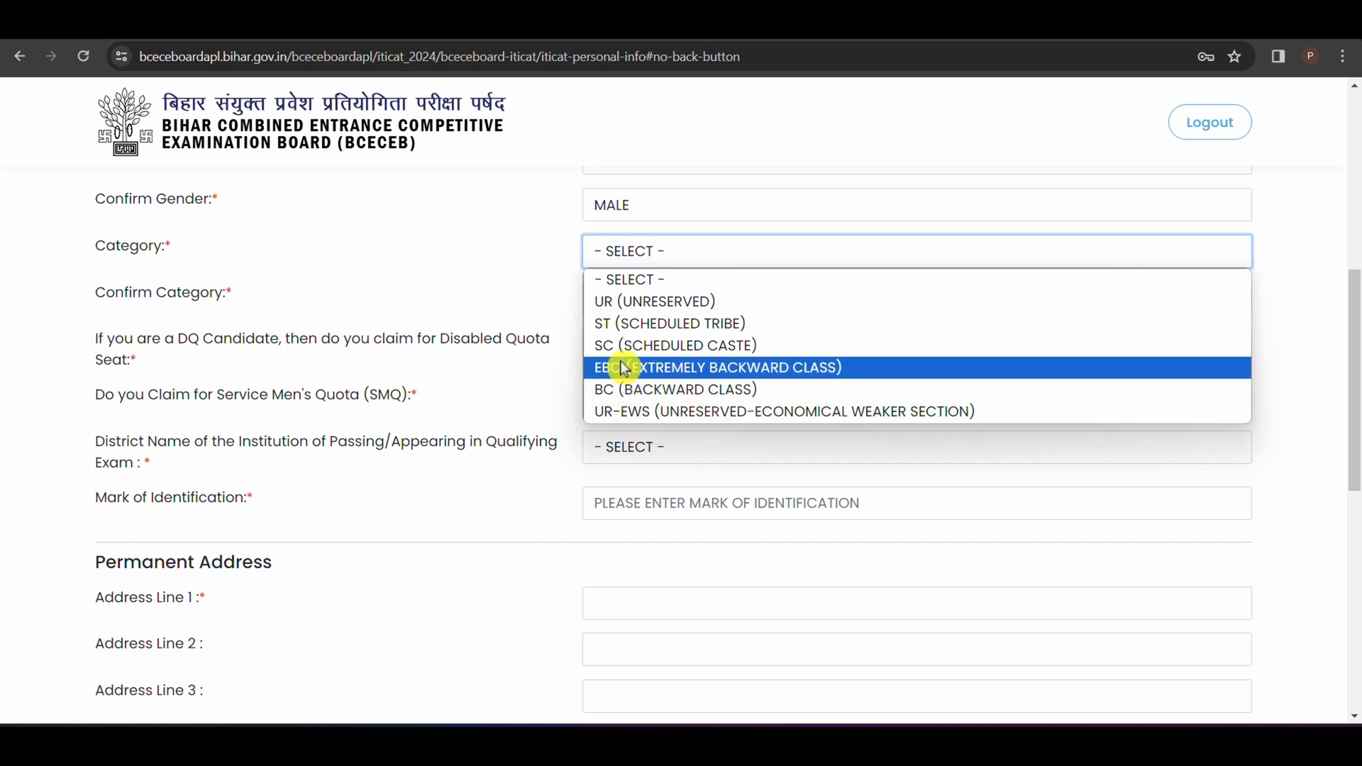
left_click(649, 369)
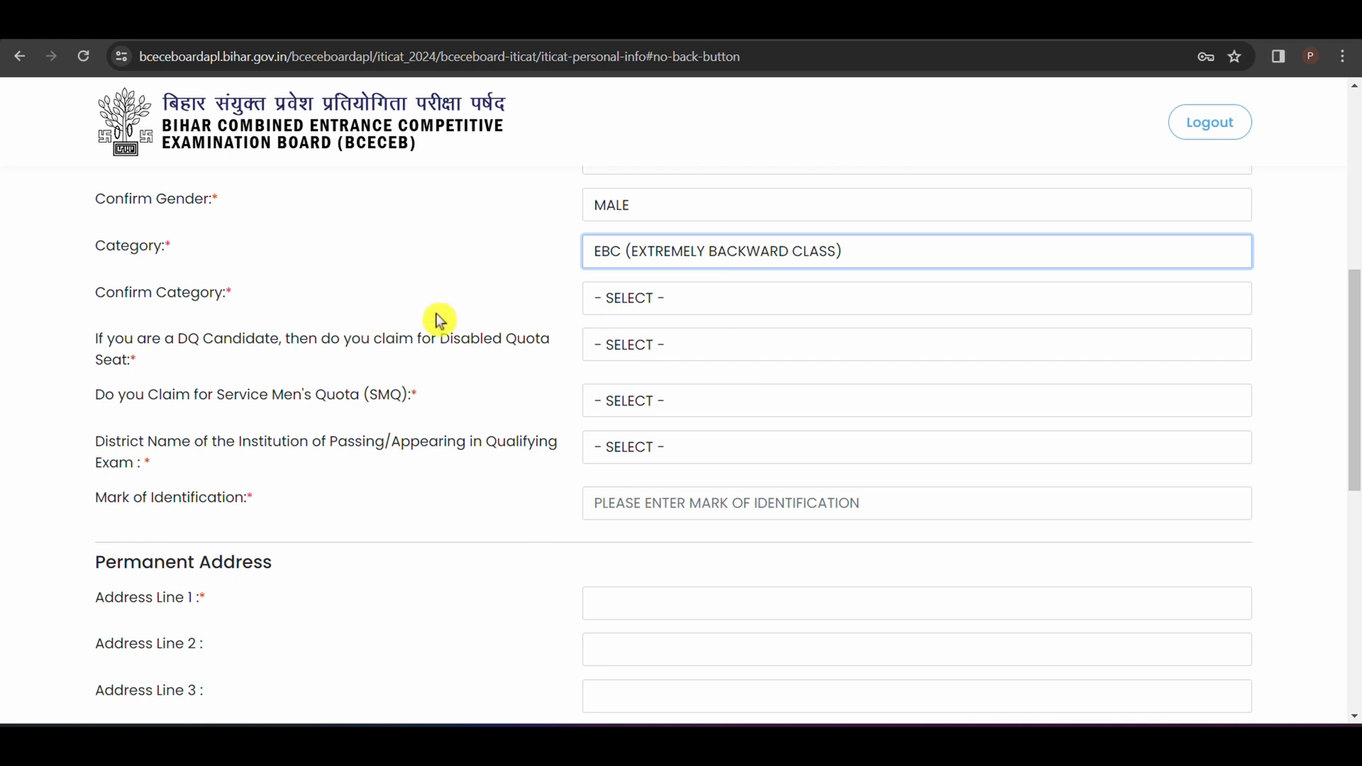
left_click(623, 297)
left_click(658, 413)
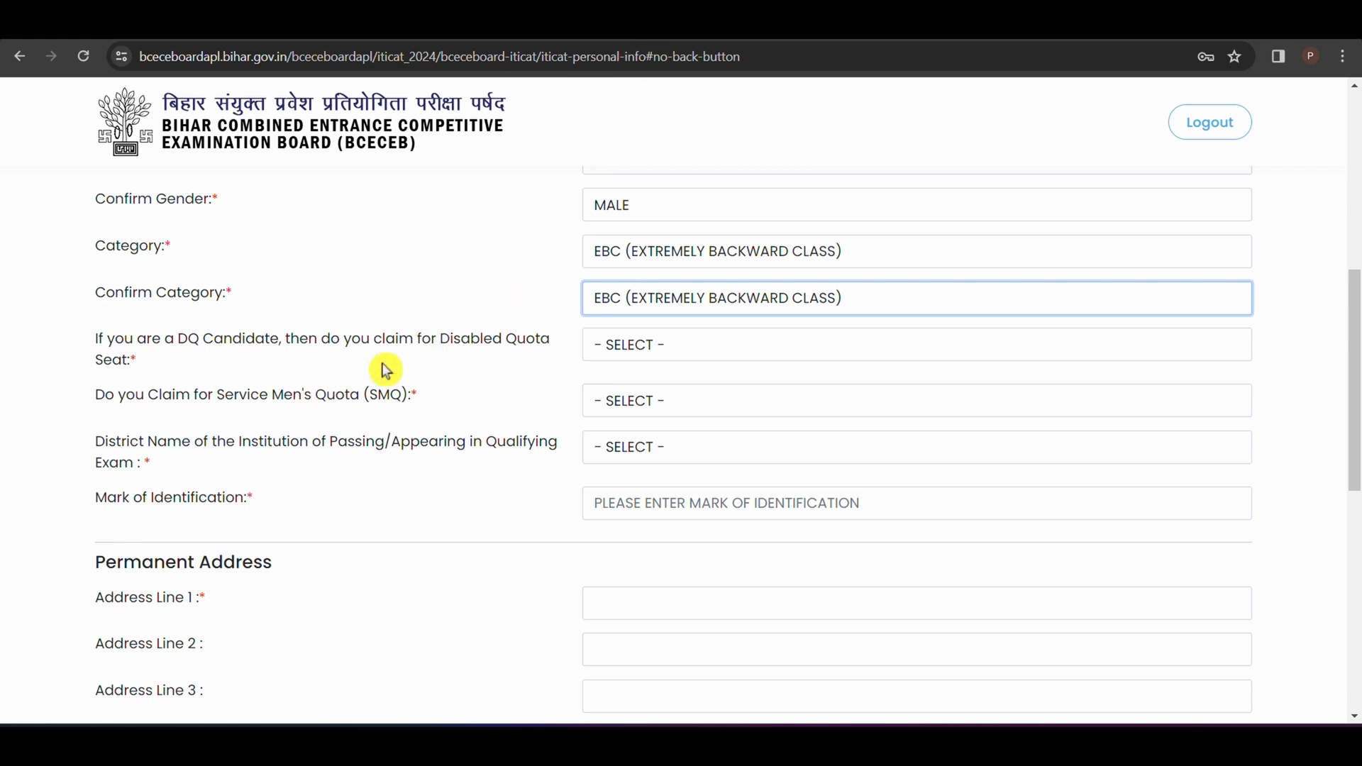
Step: Answer NO to both the Disabled Quota seat claim and the Service Men's Quota (SMQ) claim
left_click(718, 349)
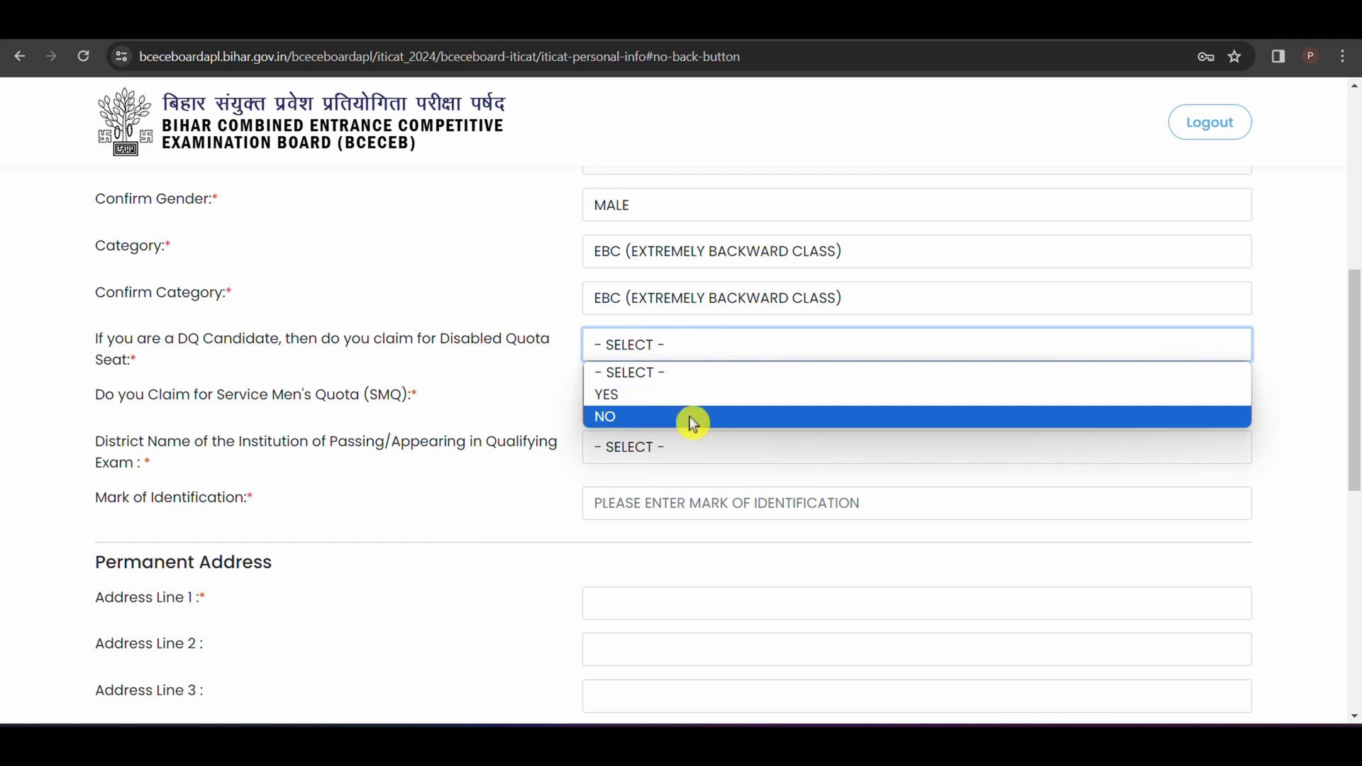
left_click(647, 418)
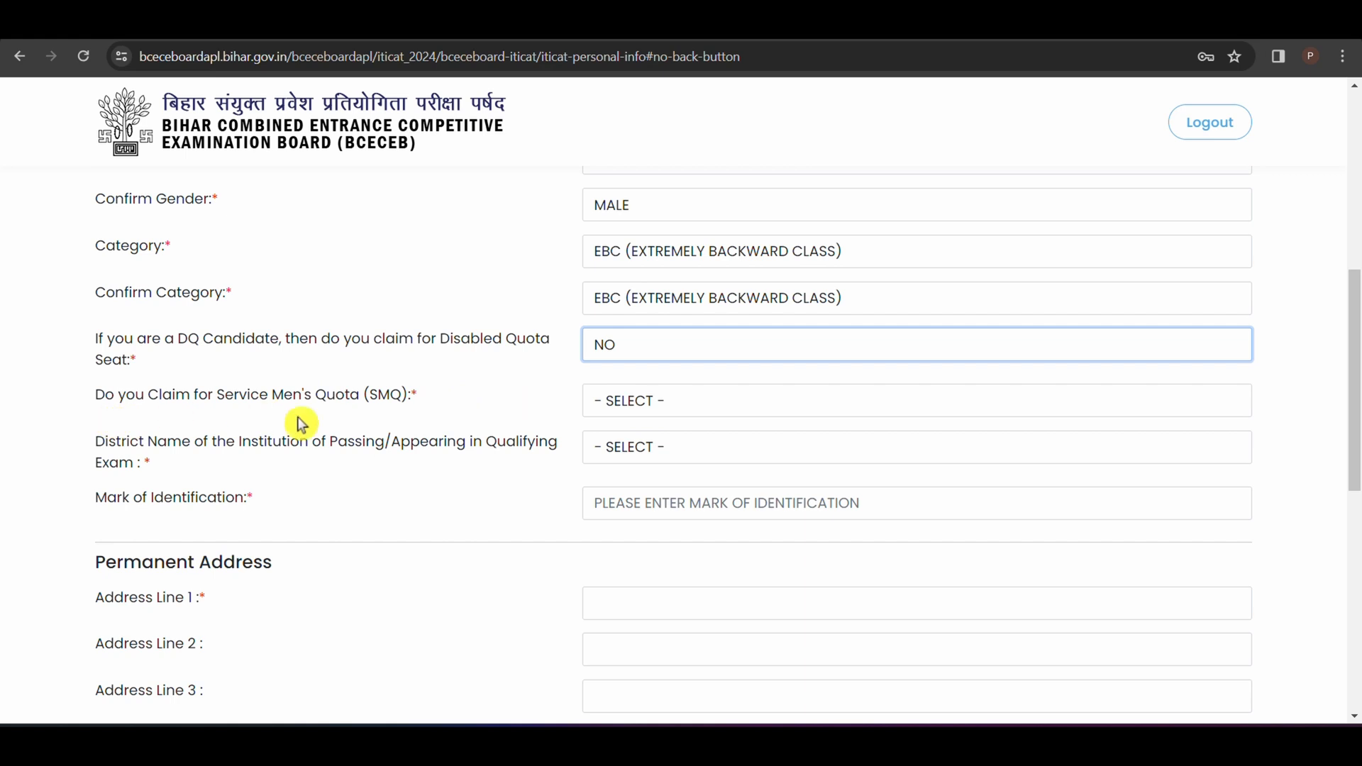
left_click(647, 418)
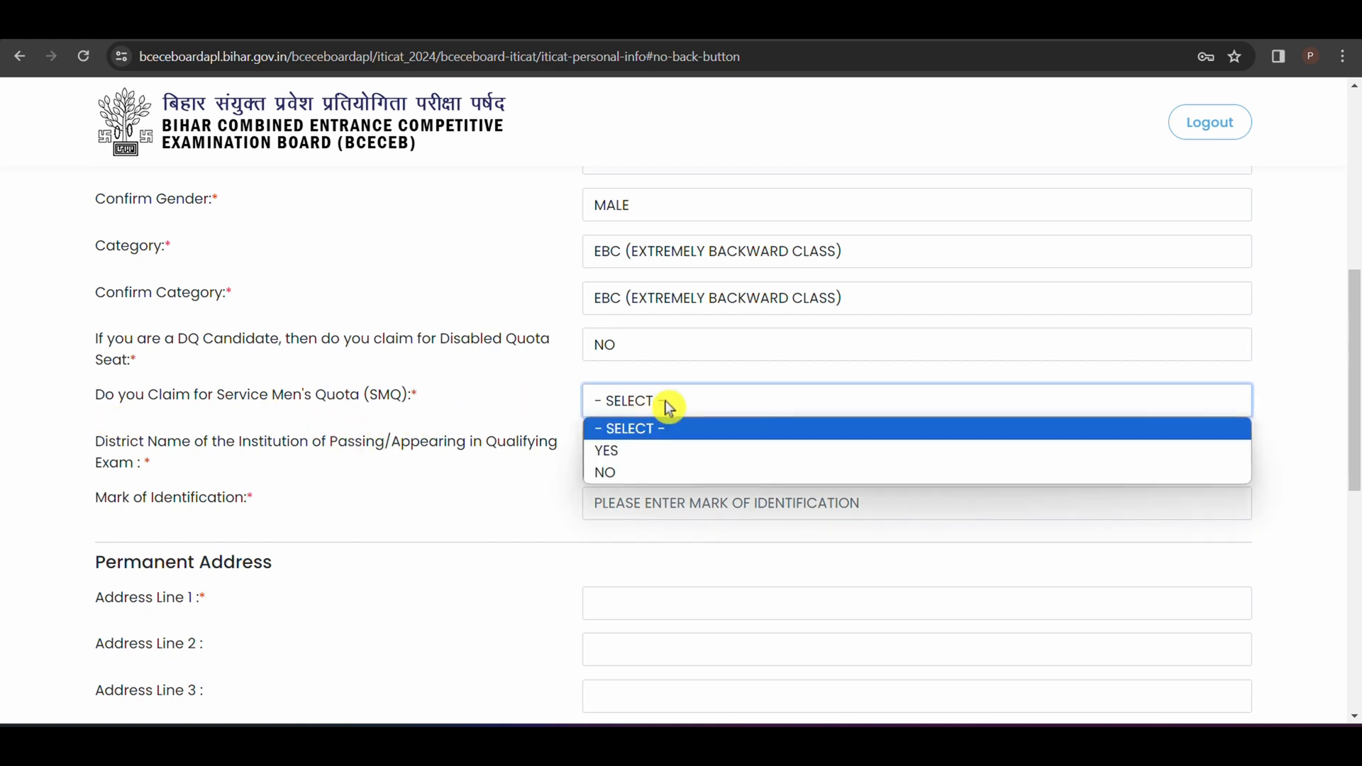
left_click(641, 472)
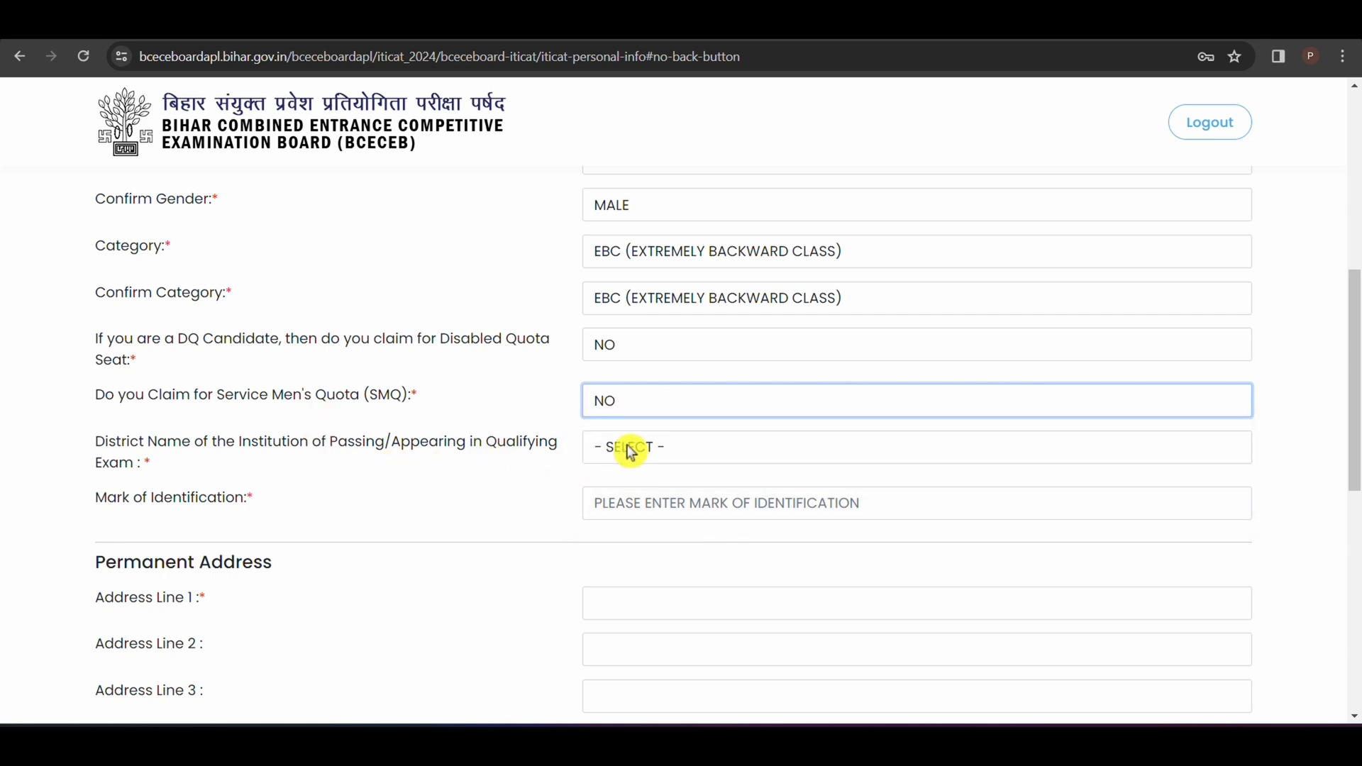
Step: Look through the districts offered for the institution of the qualifying exam
left_click(767, 450)
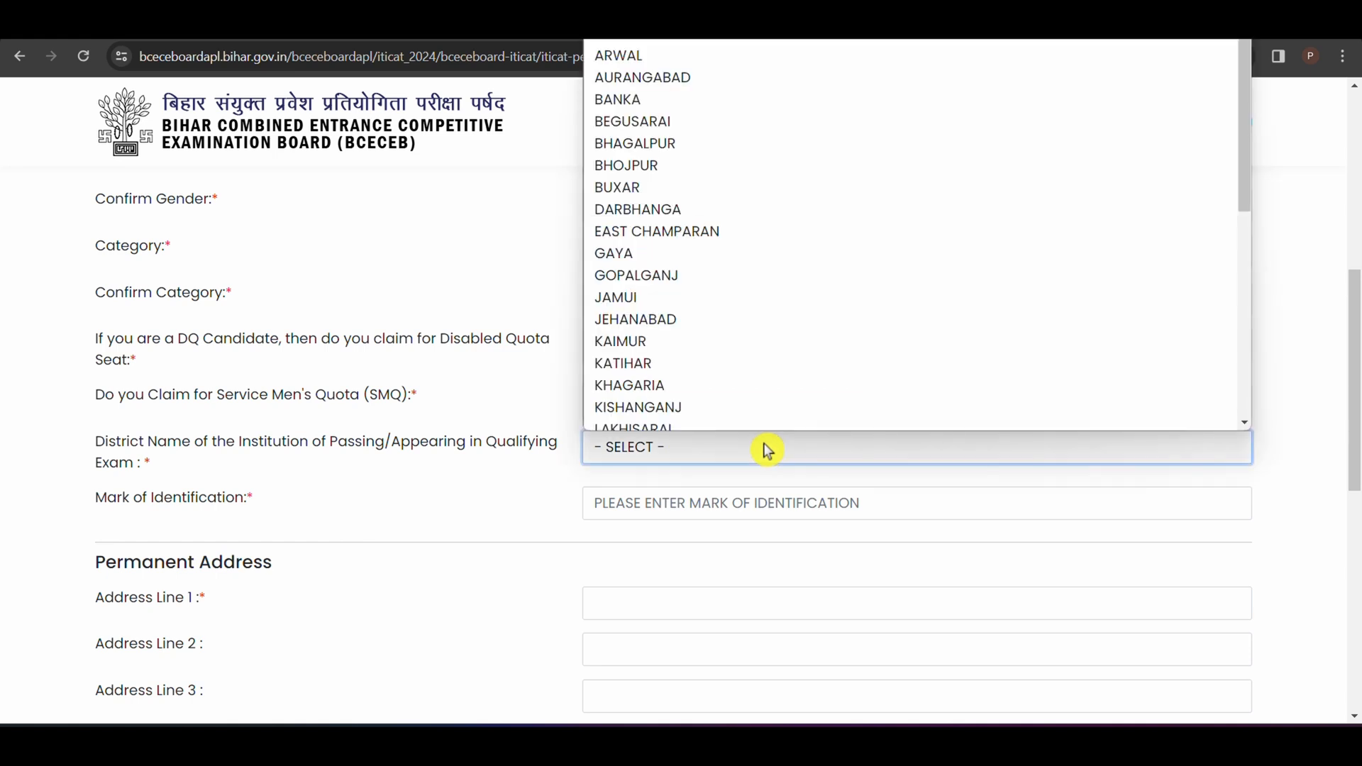
key("Escape")
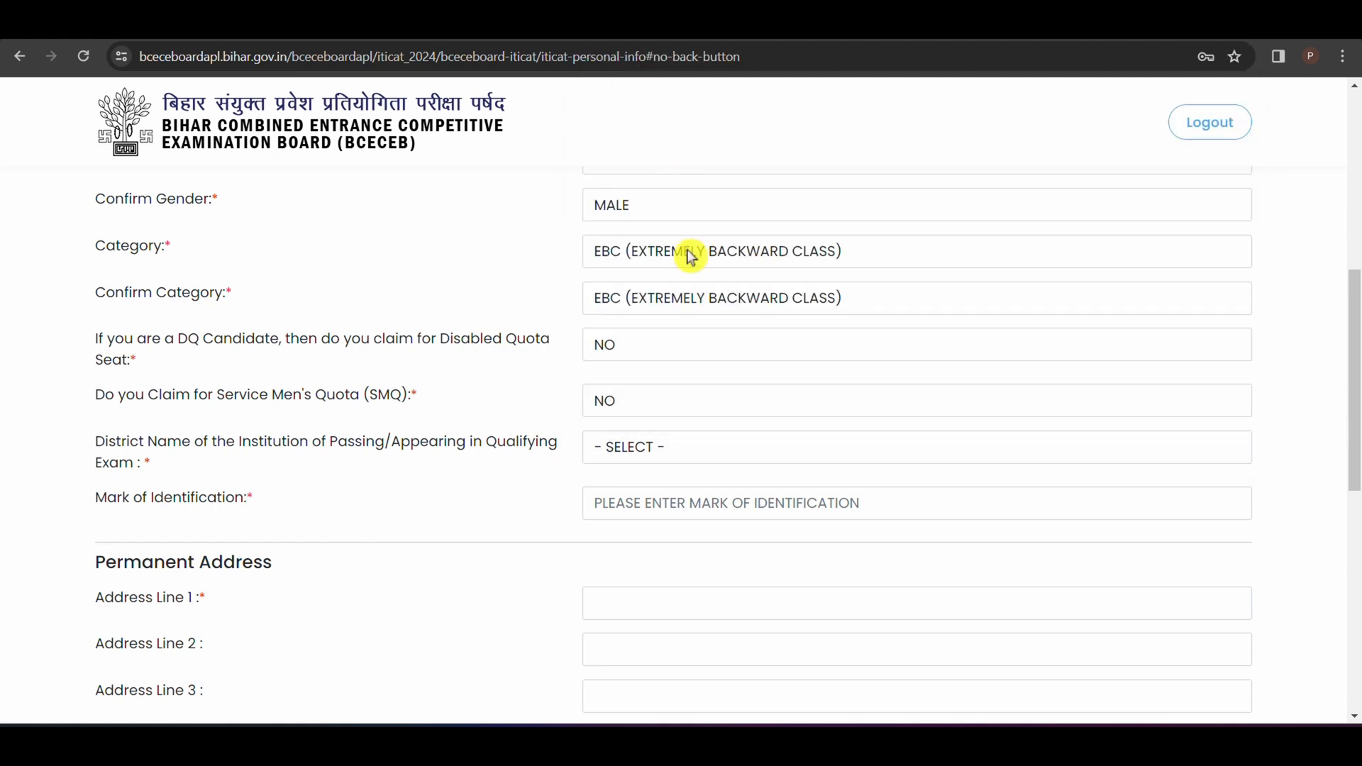
left_click(656, 448)
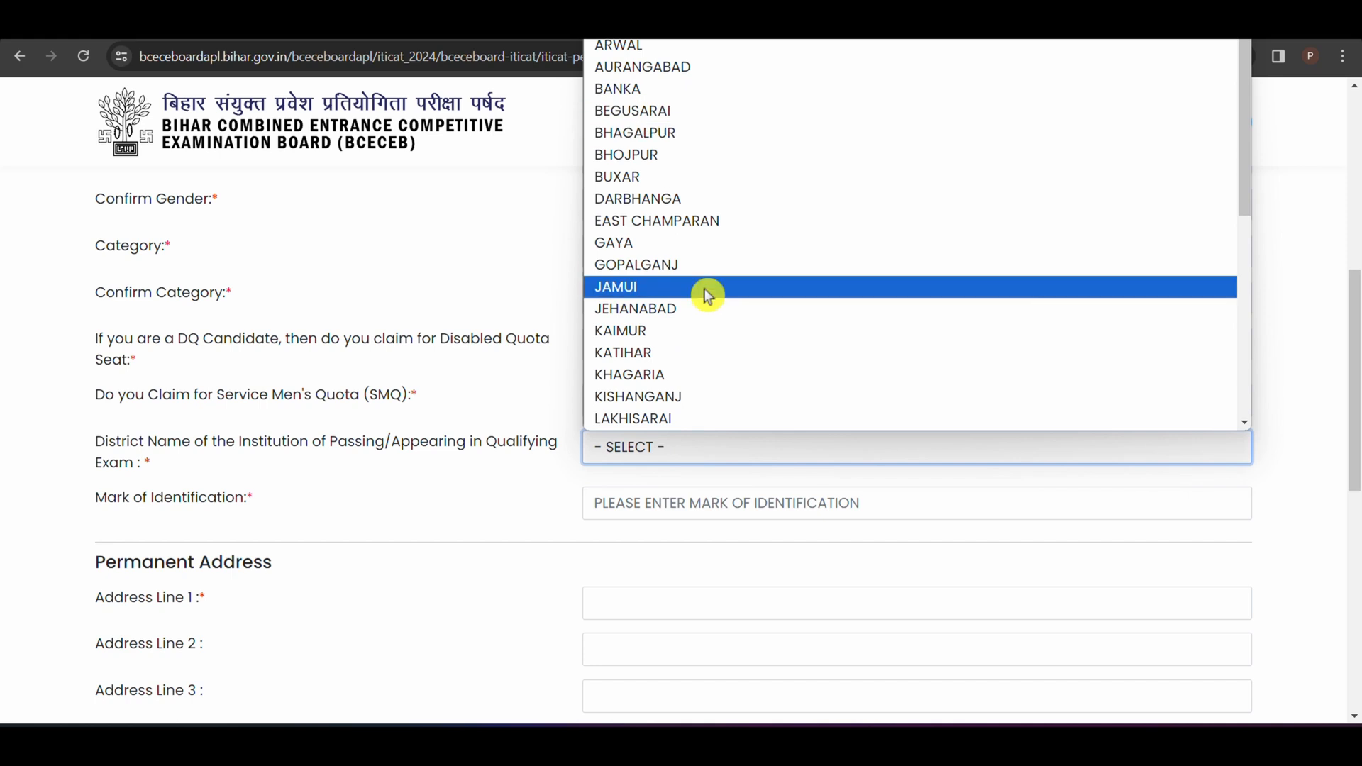
scroll(766, 295, "down", 5)
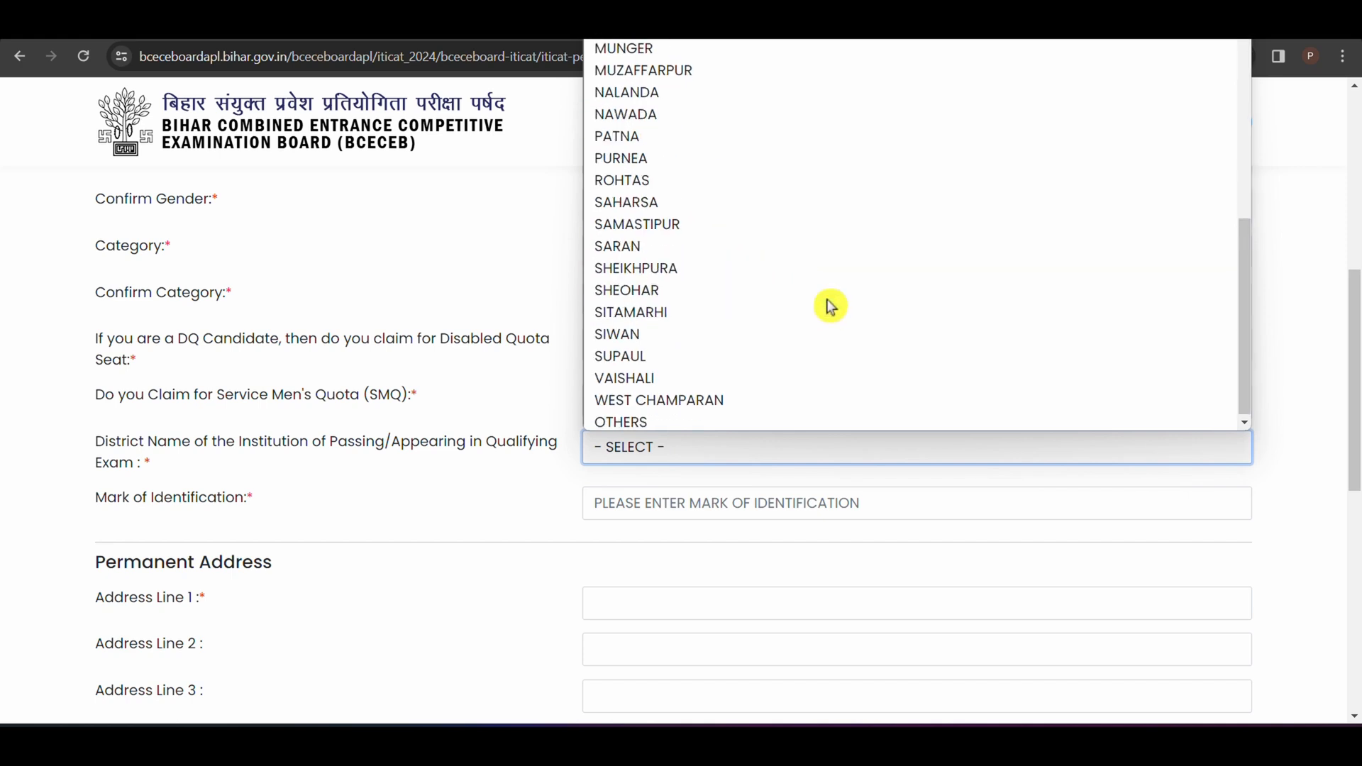
scroll(827, 302, "up", 5)
scroll(795, 333, "down", 5)
left_click(547, 468)
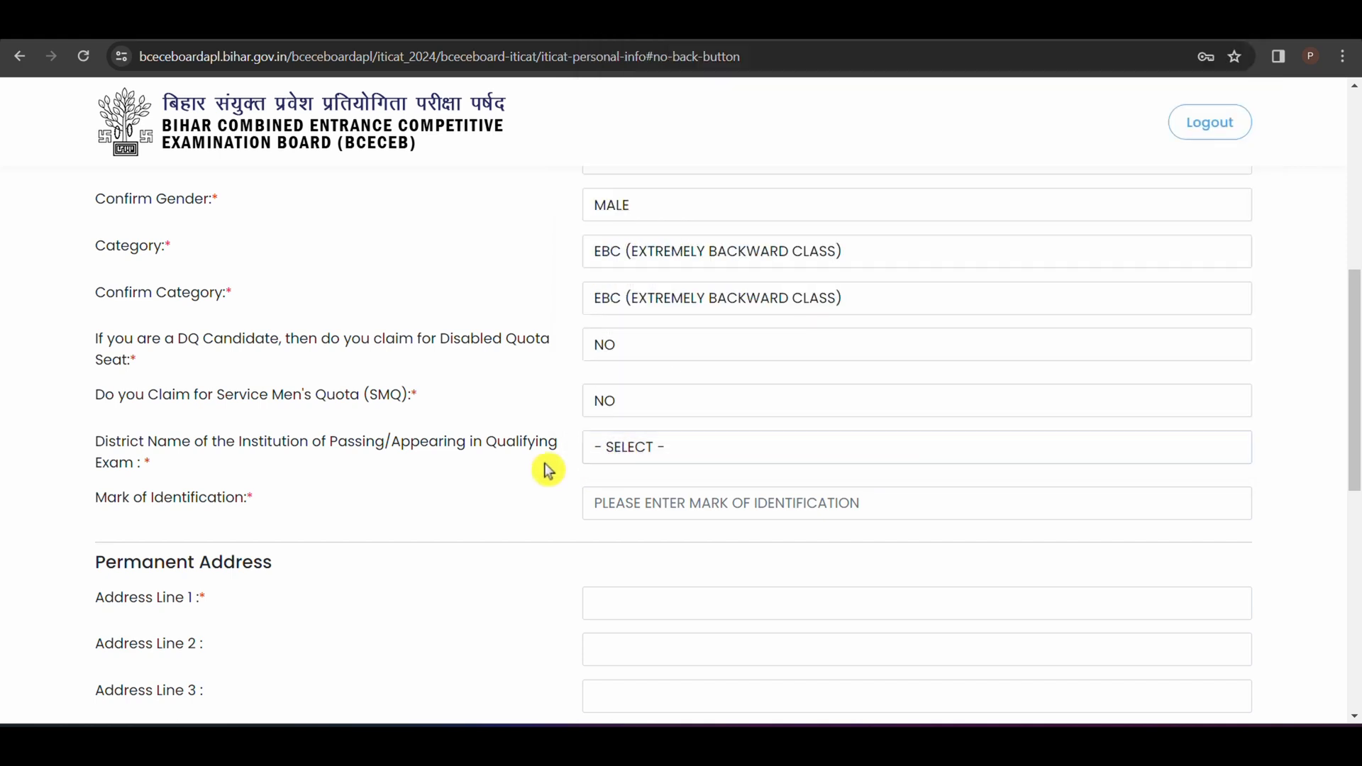
Step: Enter NO MARK as the mark of identification
left_click(665, 507)
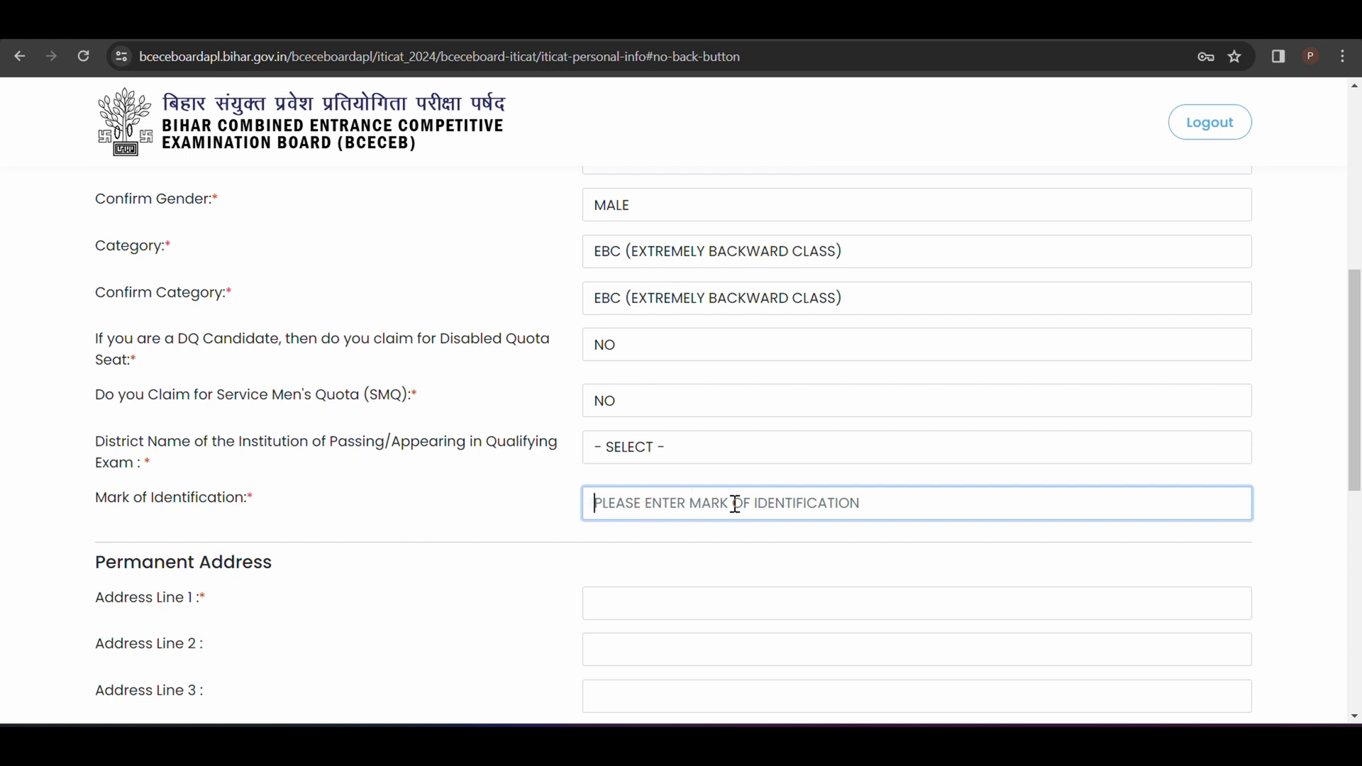
type("NO MARK")
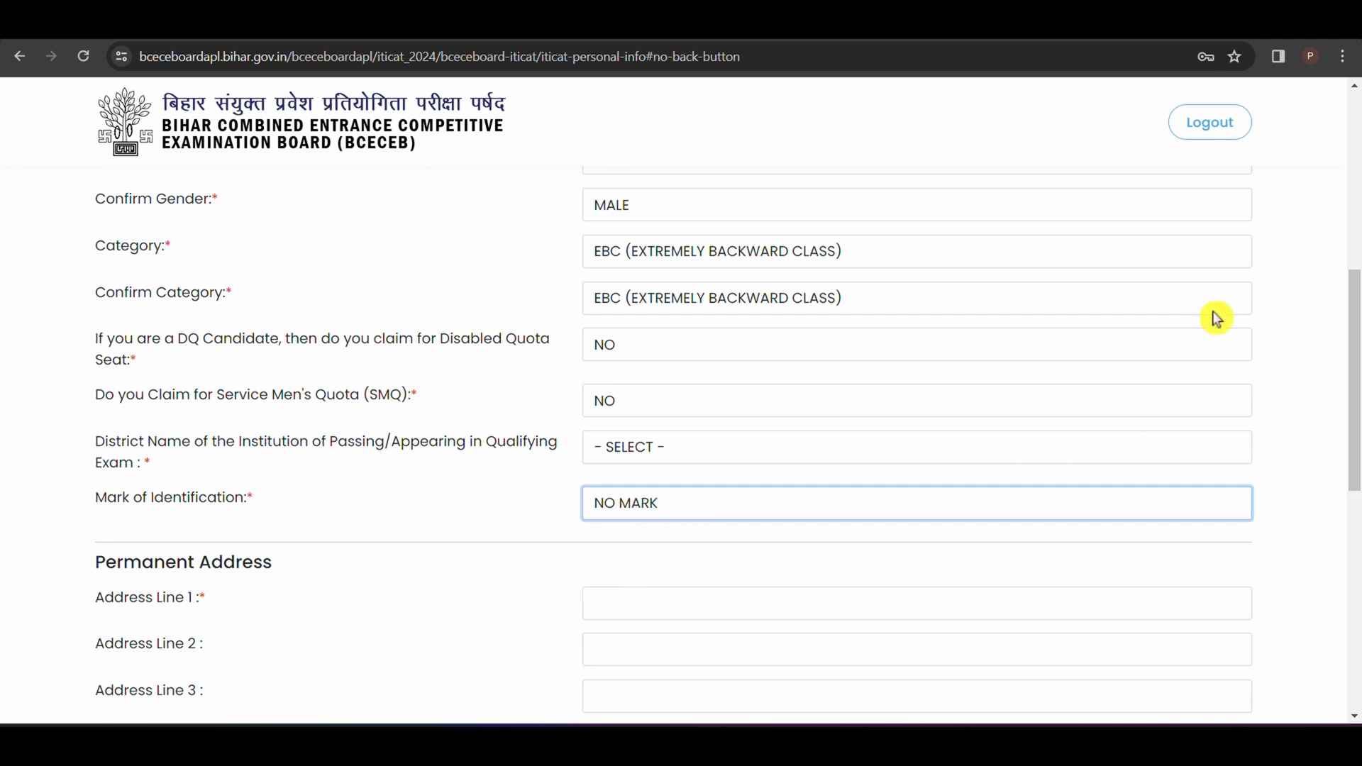
left_click(1347, 429)
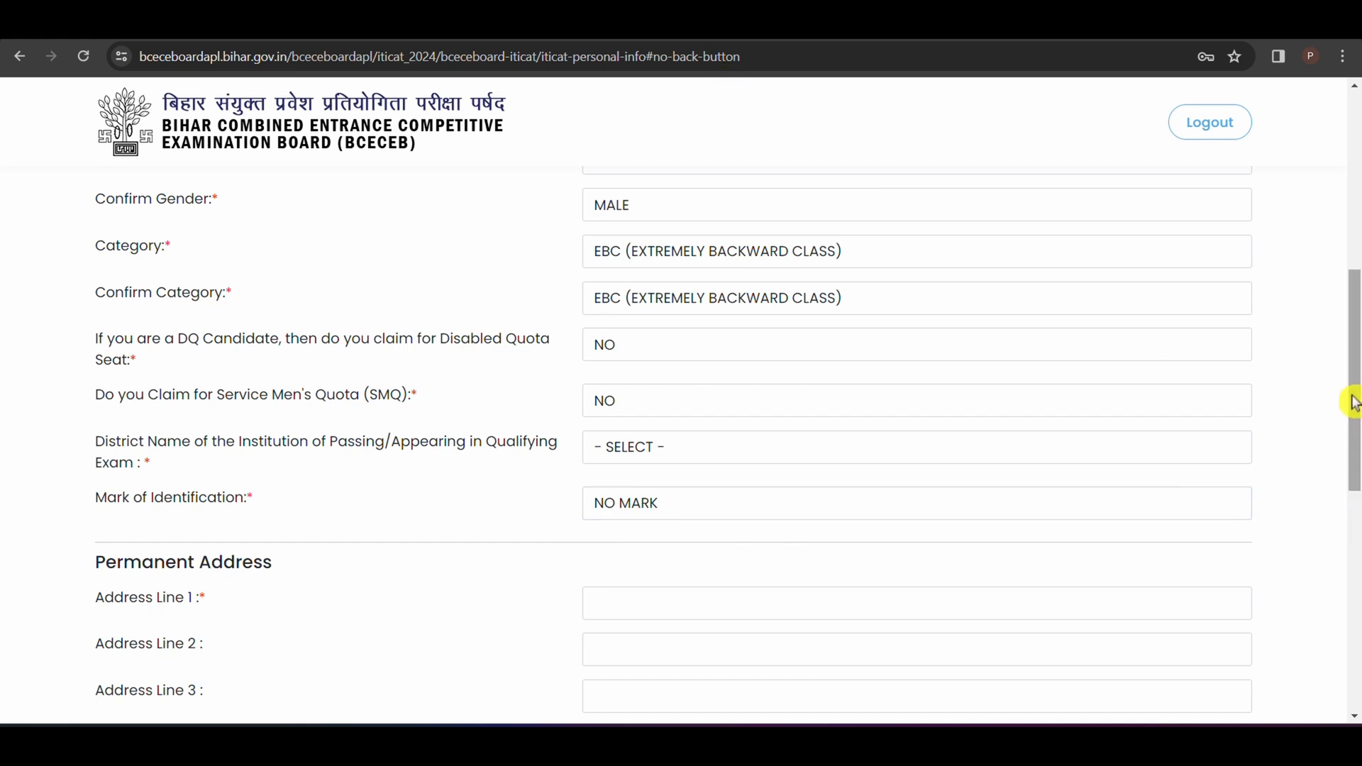
Step: Go through the permanent address fields from Address Line 1 to Pin Code and set the state to BIHAR
left_click_drag(1352, 398, 1359, 523)
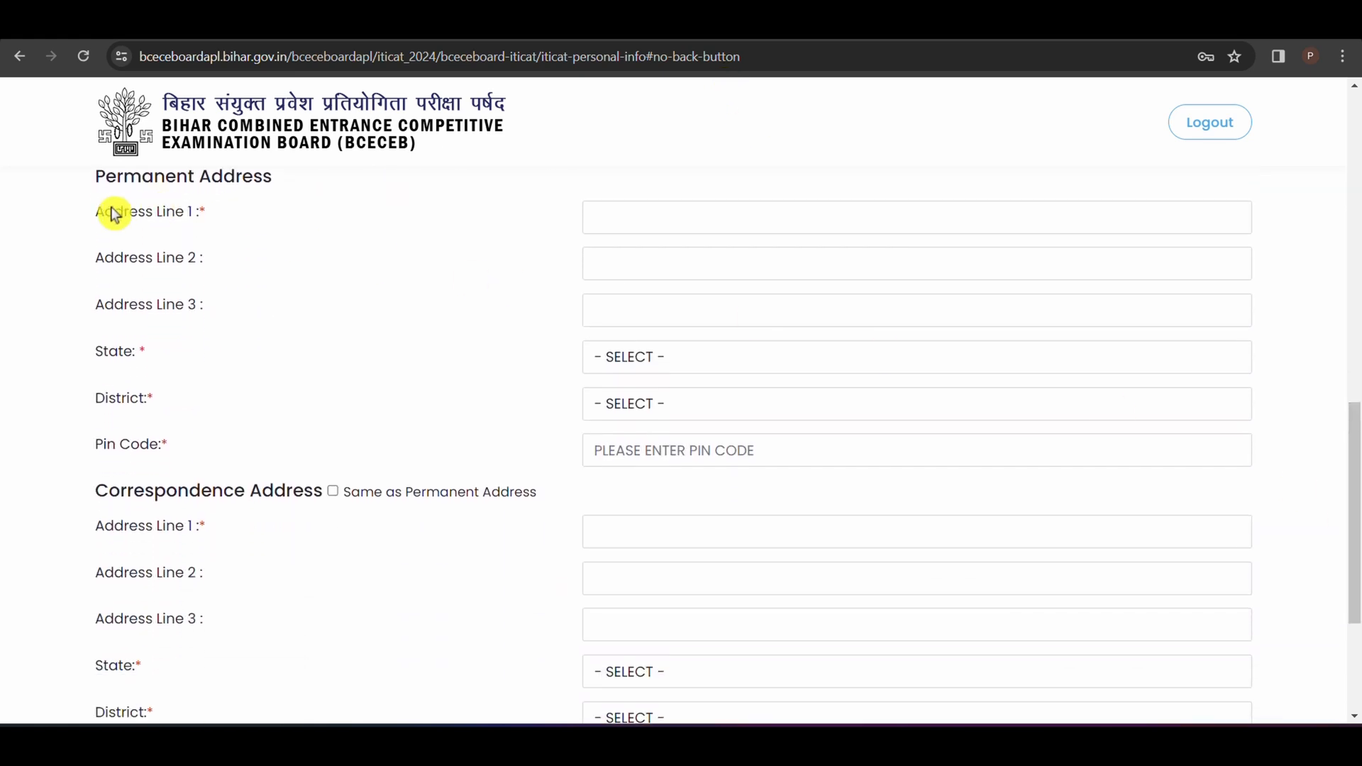
left_click(683, 209)
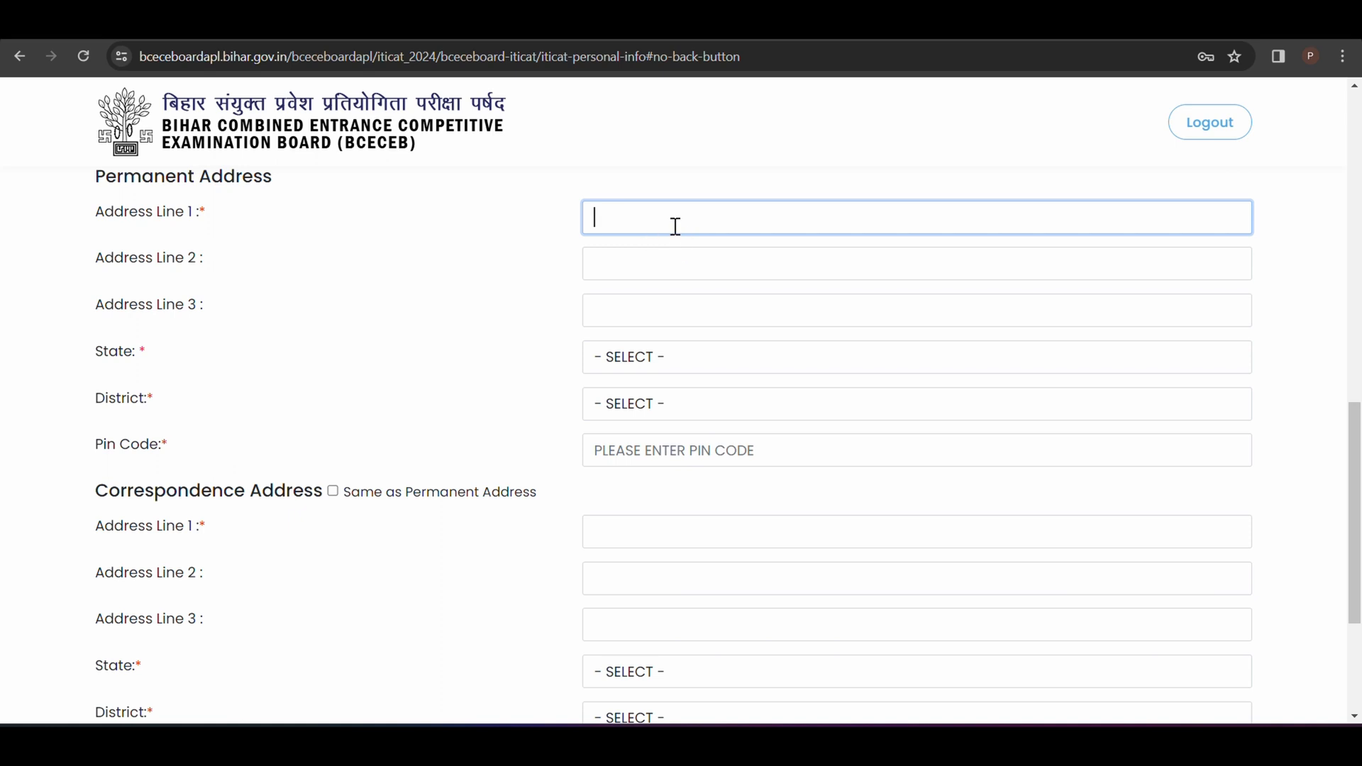
left_click(600, 255)
left_click(615, 310)
left_click(689, 358)
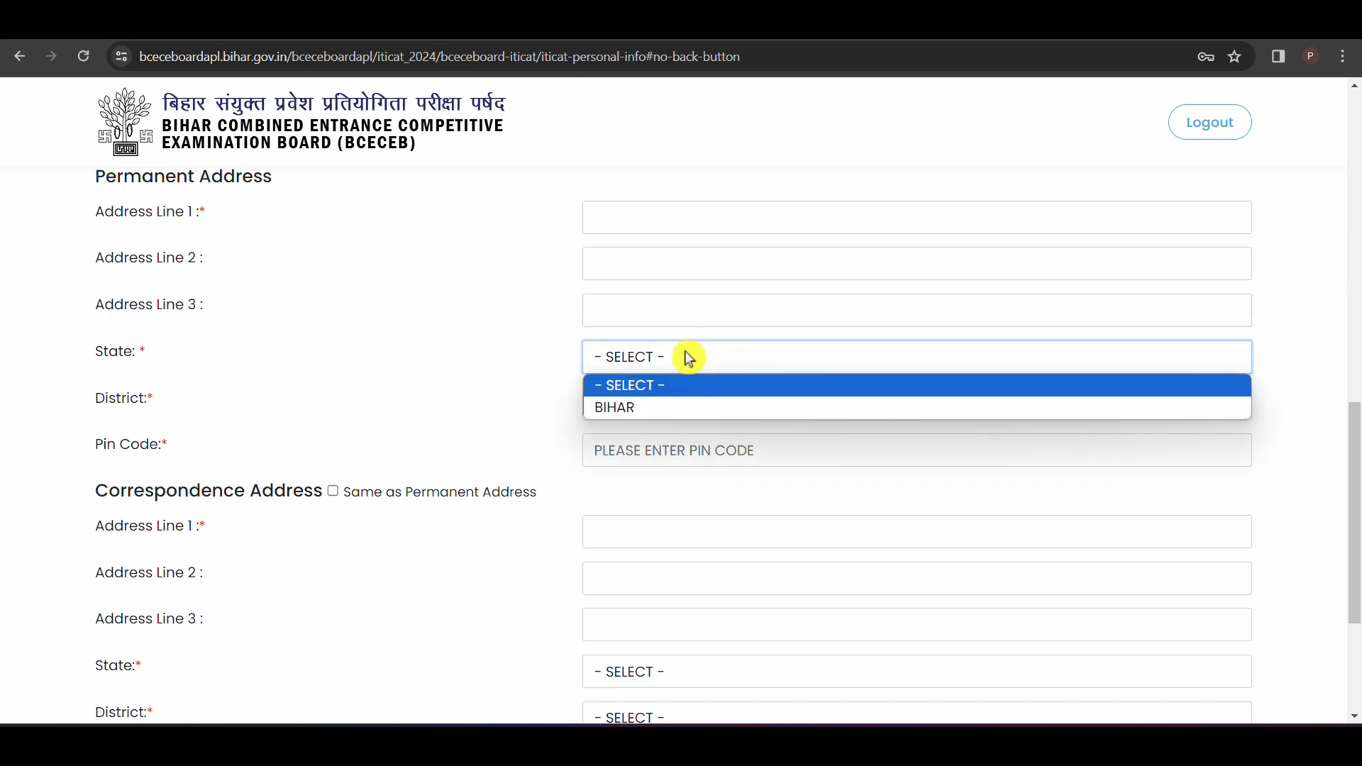
left_click(637, 408)
left_click(642, 406)
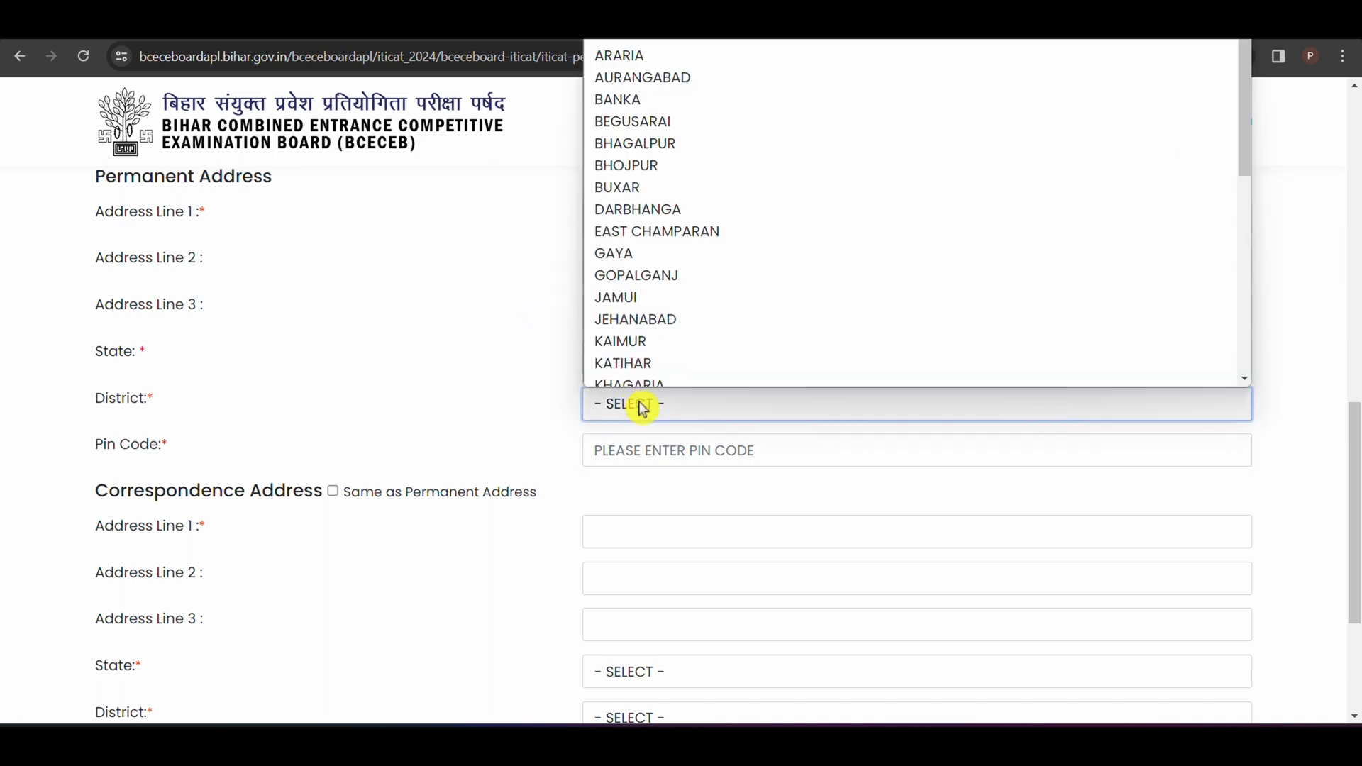
left_click(471, 380)
left_click(653, 451)
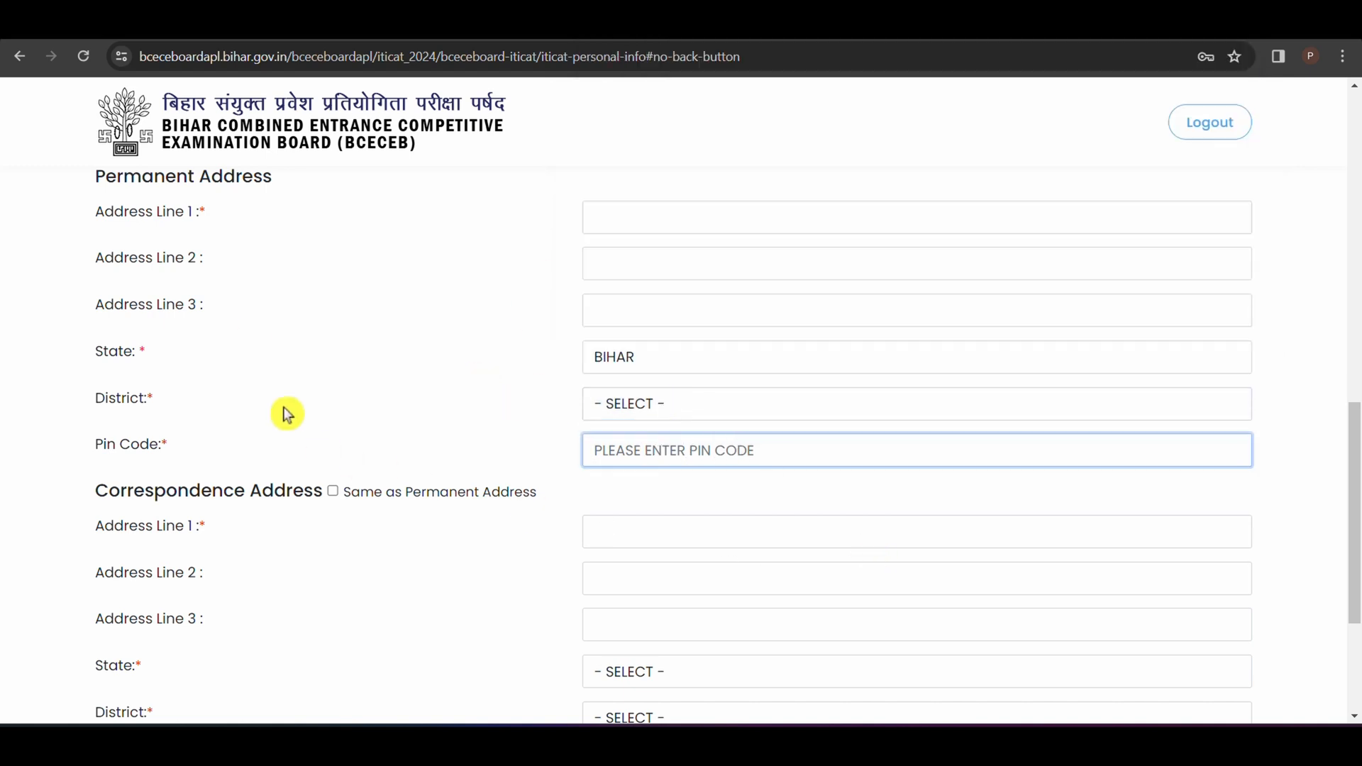
left_click(333, 492)
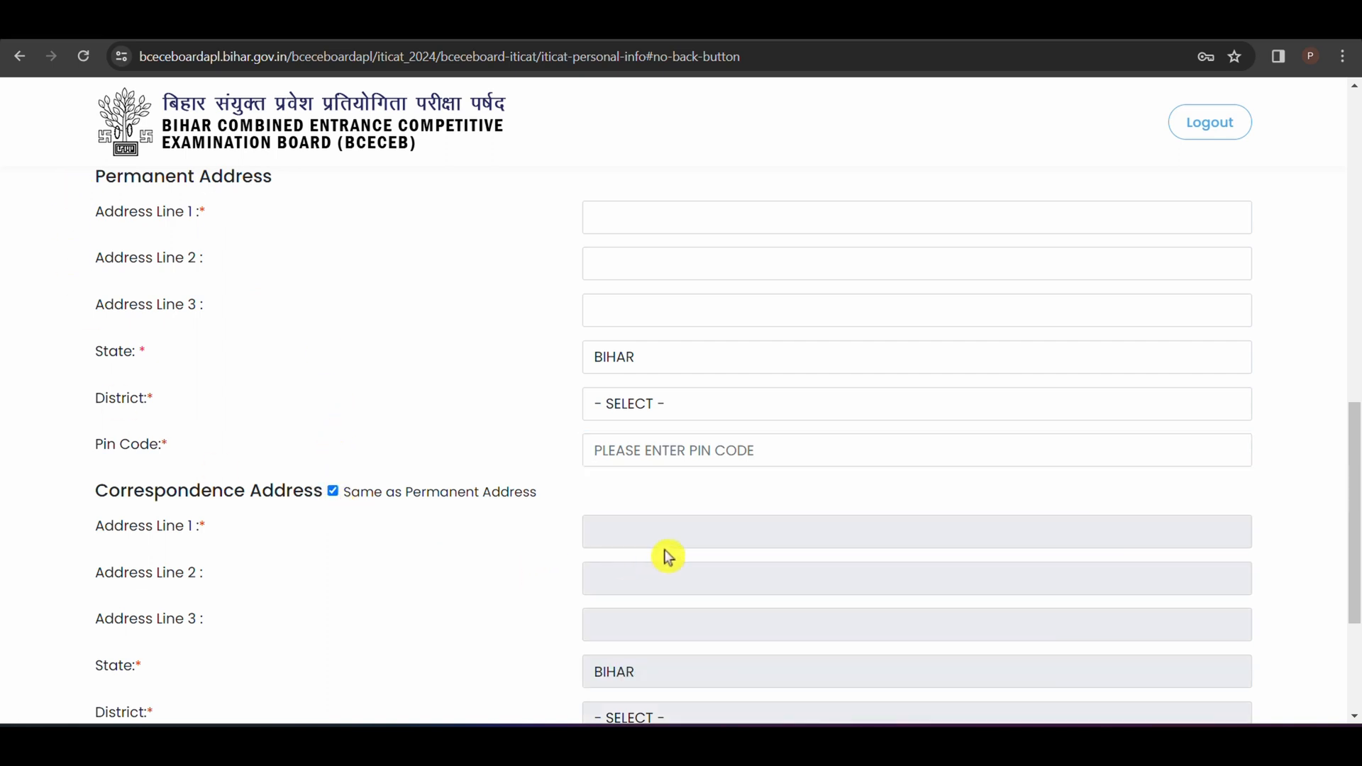
left_click(333, 491)
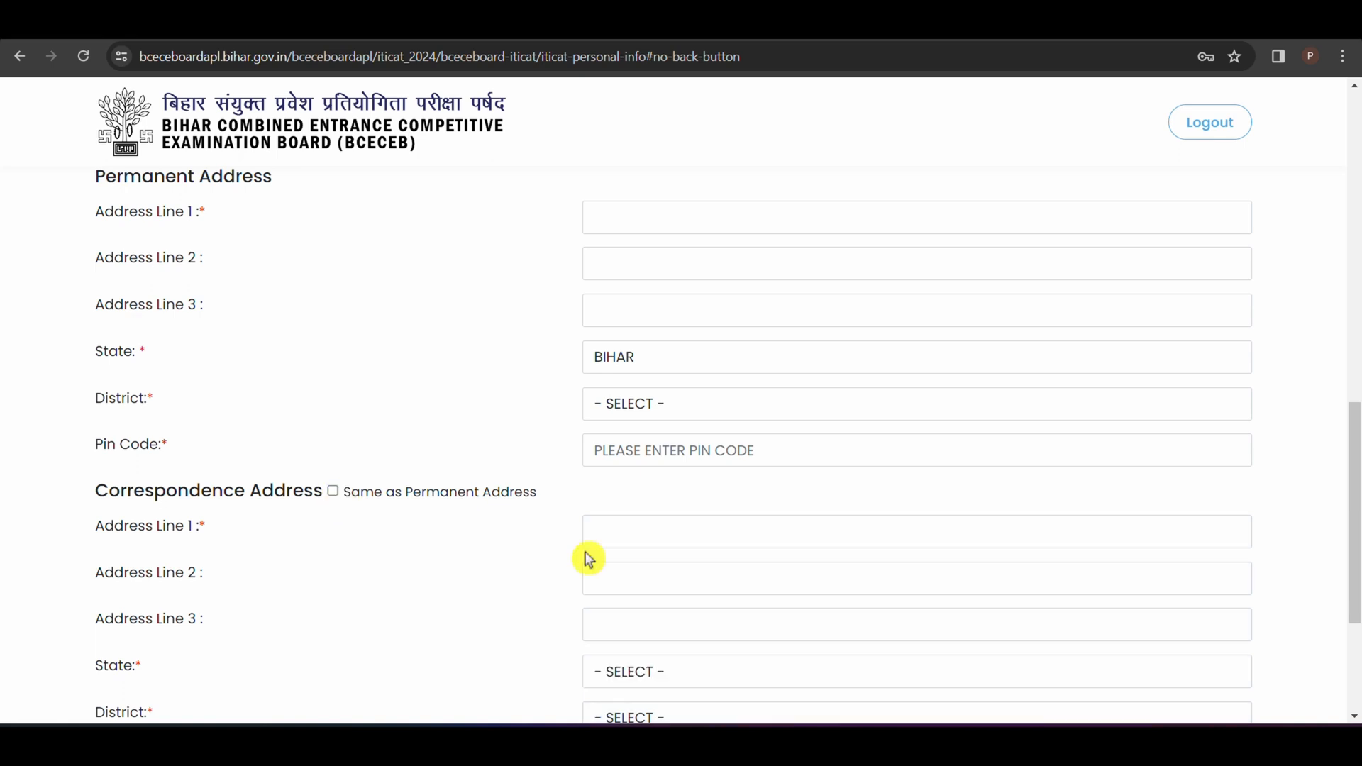
left_click(666, 575)
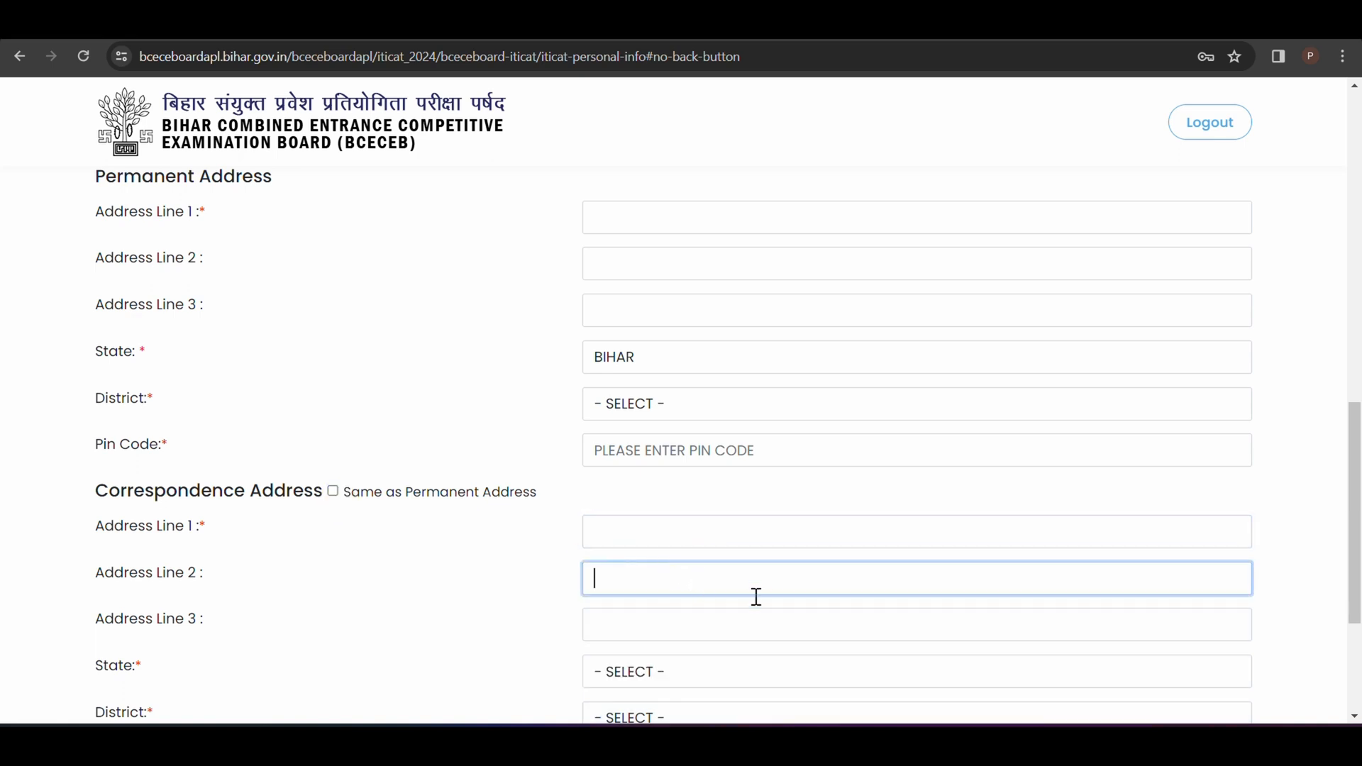
left_click(661, 626)
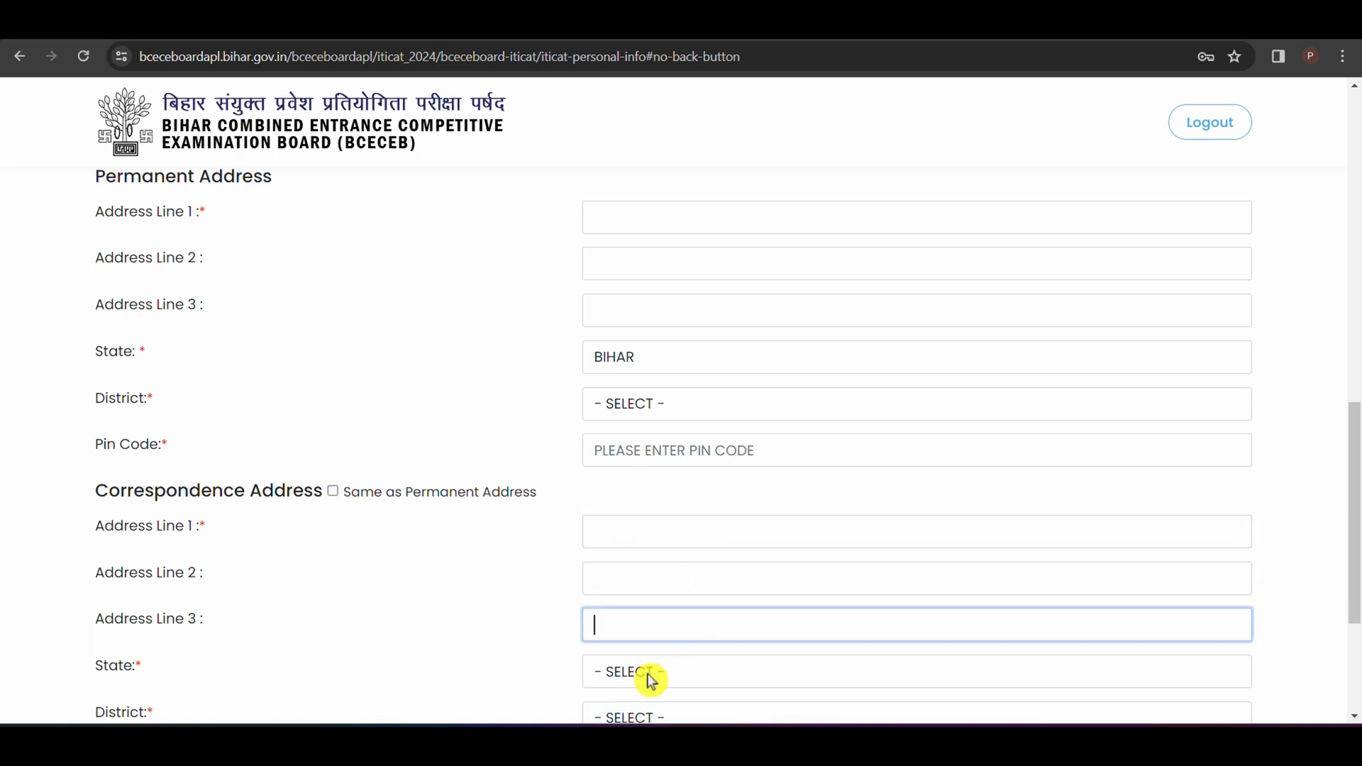
Step: Mark the correspondence address as Same as Permanent Address and submit the personal information
left_click_drag(1357, 511, 1356, 582)
left_click(333, 285)
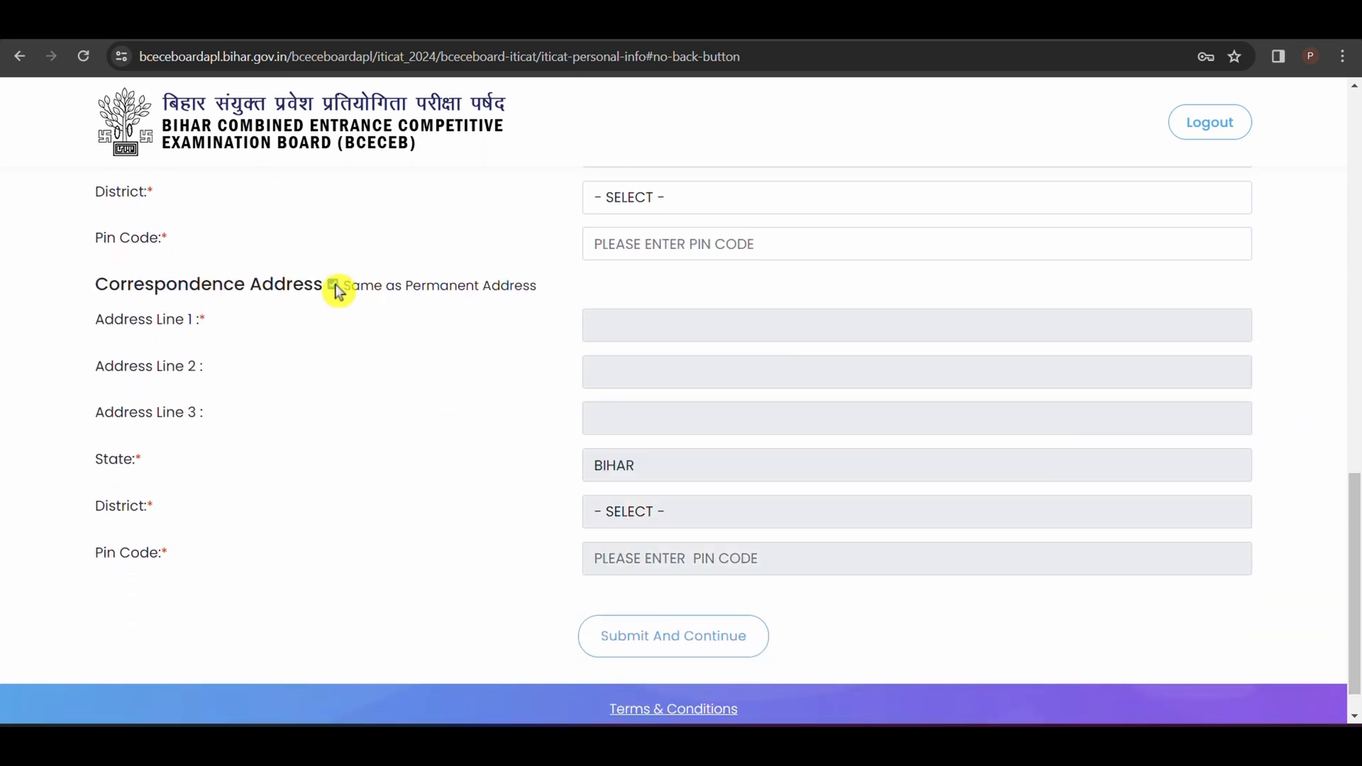
left_click_drag(1357, 537, 1355, 562)
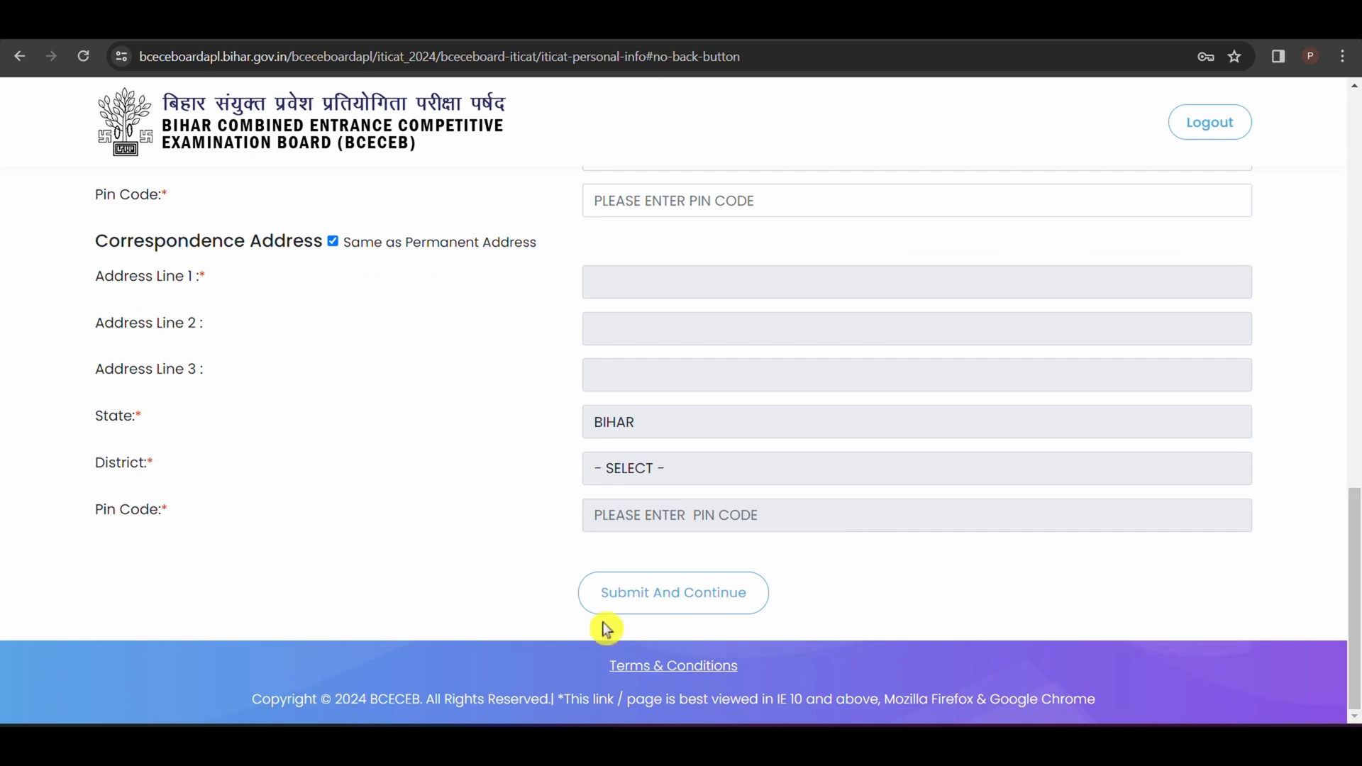
left_click(685, 572)
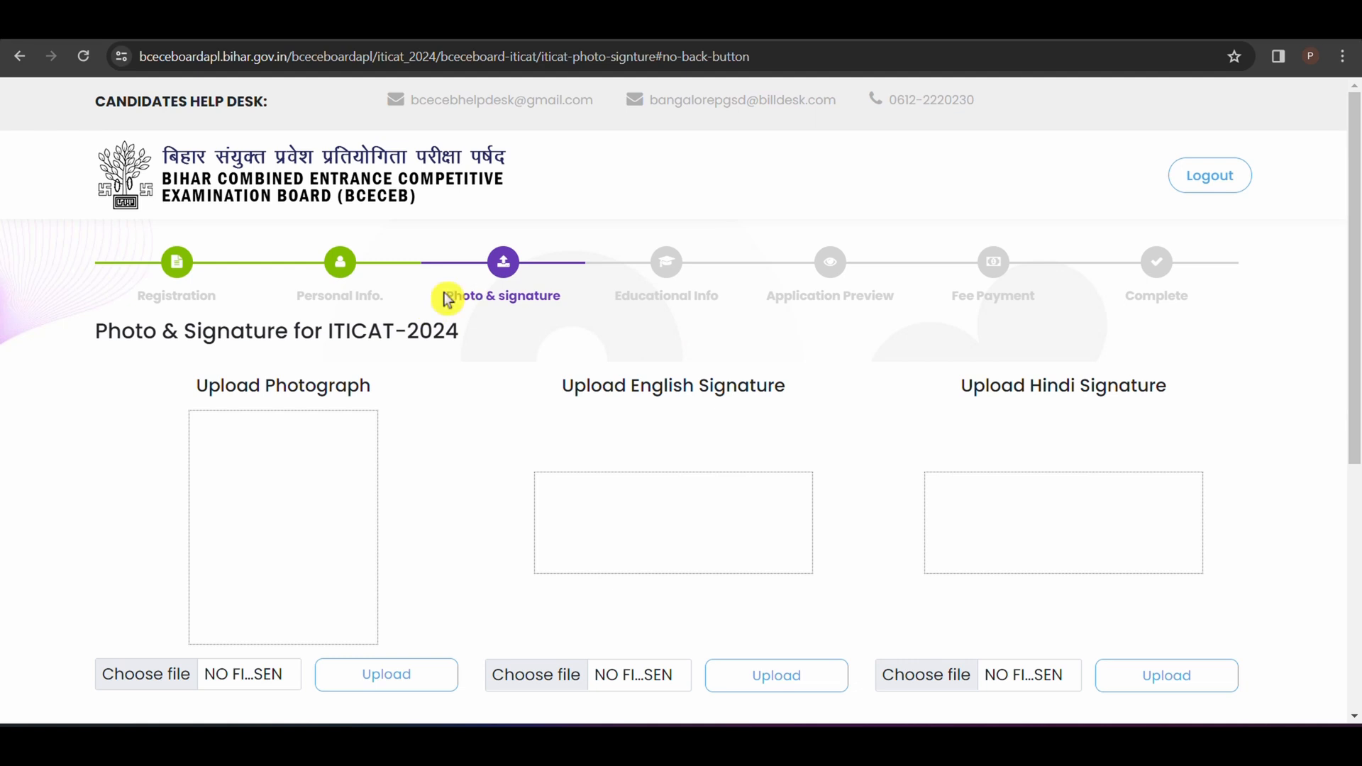
Step: Read the photograph guideline on the upload page, covering the exact width and height, maximum file size and allowed format
left_click_drag(447, 299, 525, 314)
left_click(554, 330)
left_click_drag(1357, 281, 1357, 325)
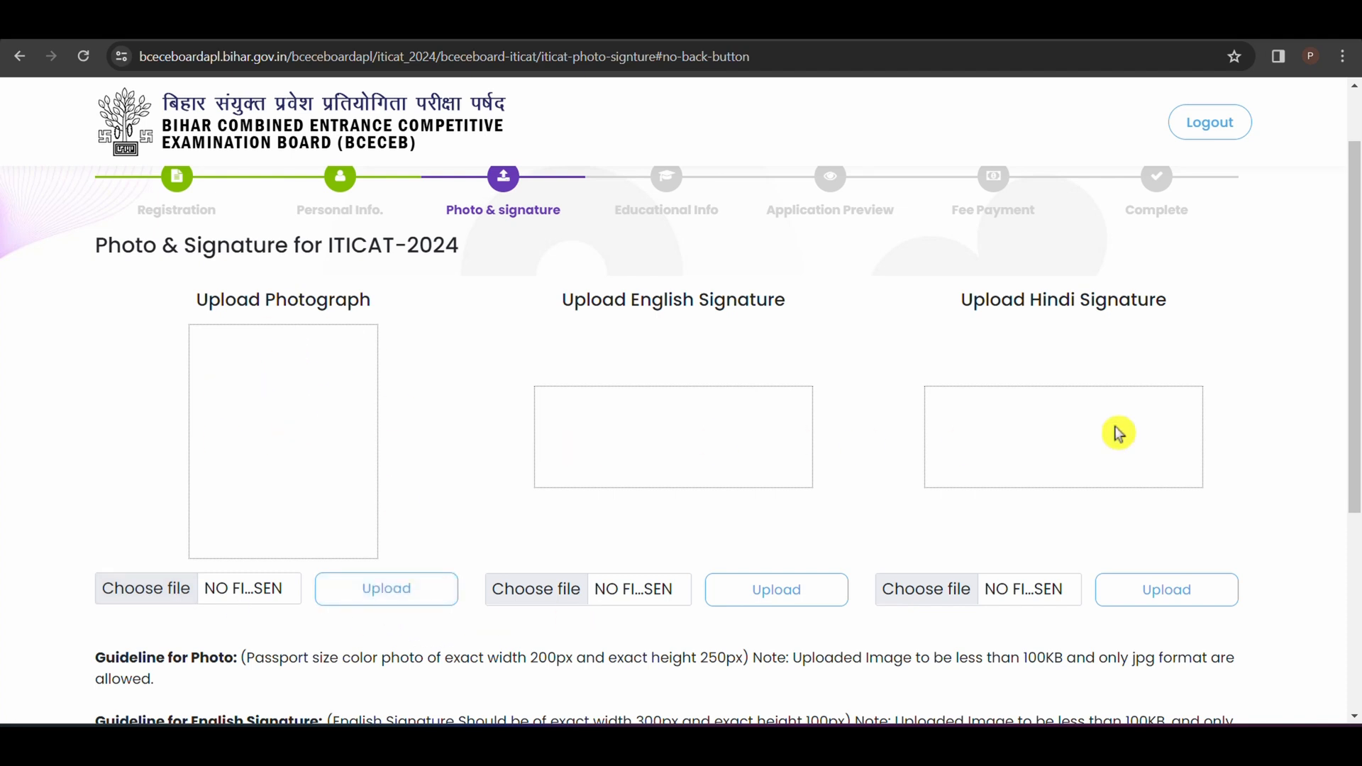
left_click_drag(1352, 369, 1356, 504)
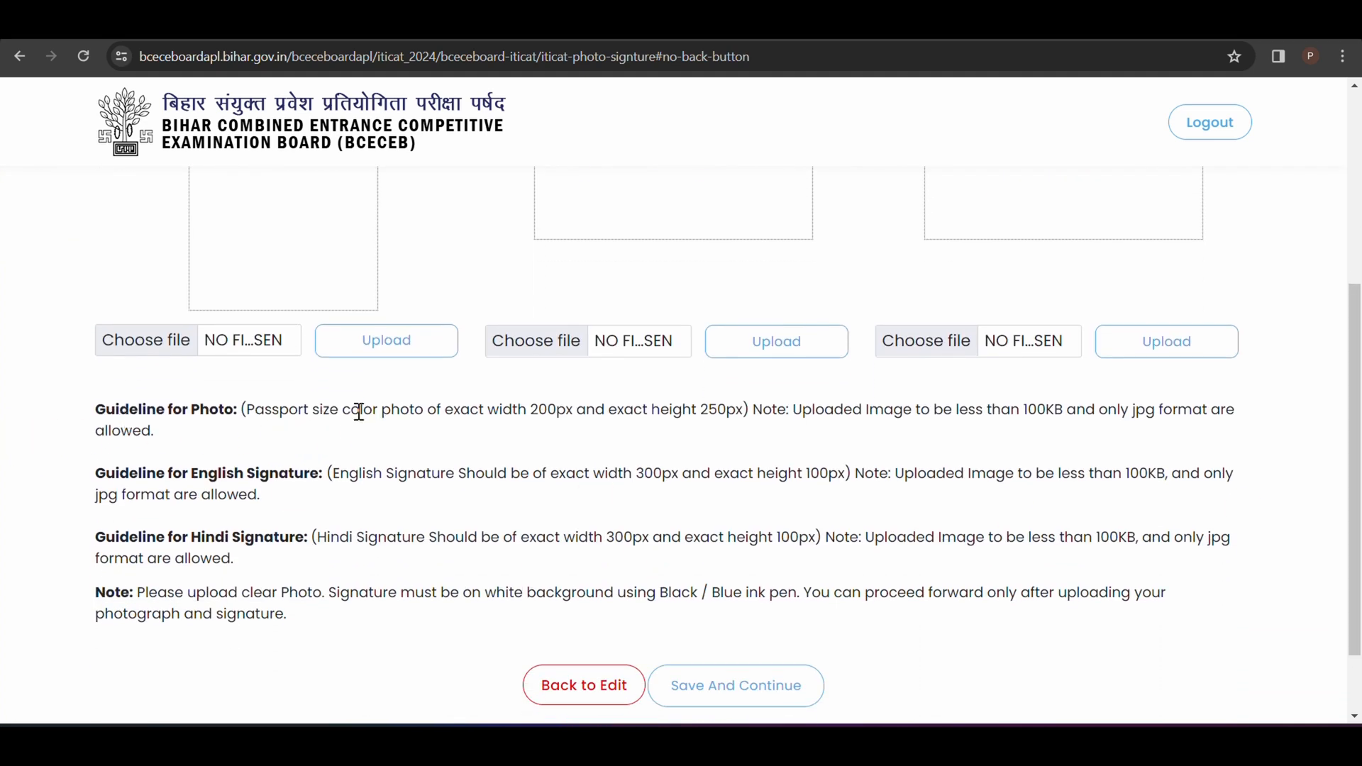
left_click_drag(360, 412, 477, 431)
left_click(525, 416)
left_click_drag(531, 409, 636, 435)
left_click(670, 472)
left_click_drag(492, 403, 557, 416)
left_click(585, 442)
double_click(1026, 414)
left_click(1116, 440)
left_click_drag(1121, 410, 1201, 449)
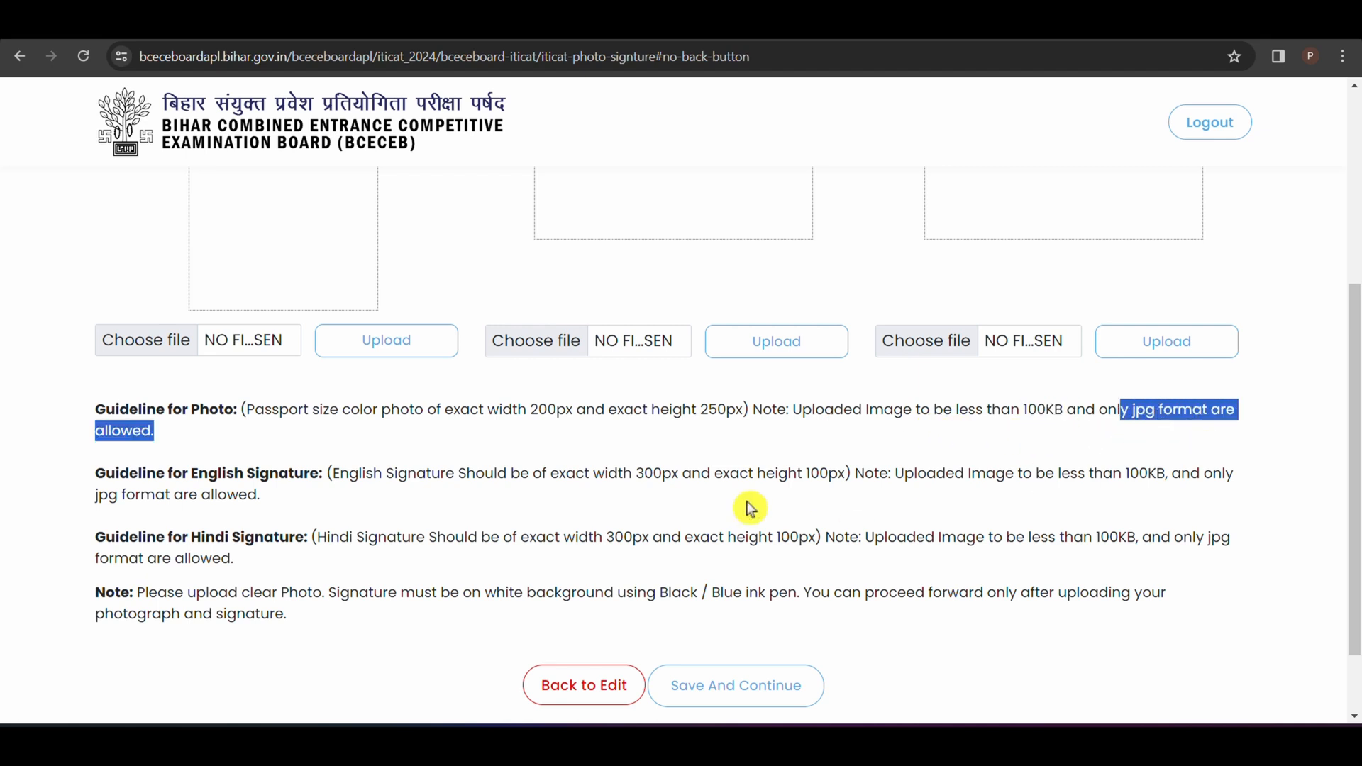
Step: Read the English signature guideline and the note on photo clarity, signature background and ink colour
left_click(765, 448)
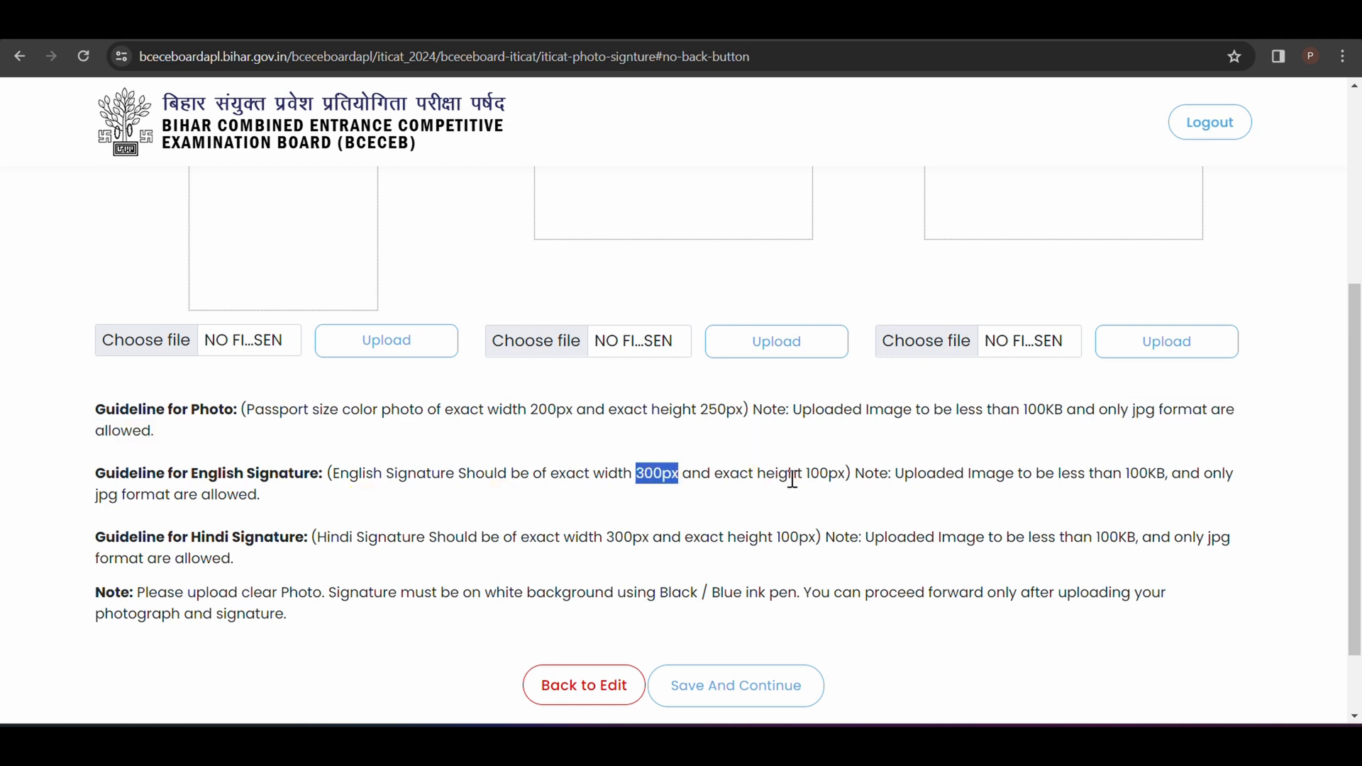
left_click_drag(797, 472, 863, 509)
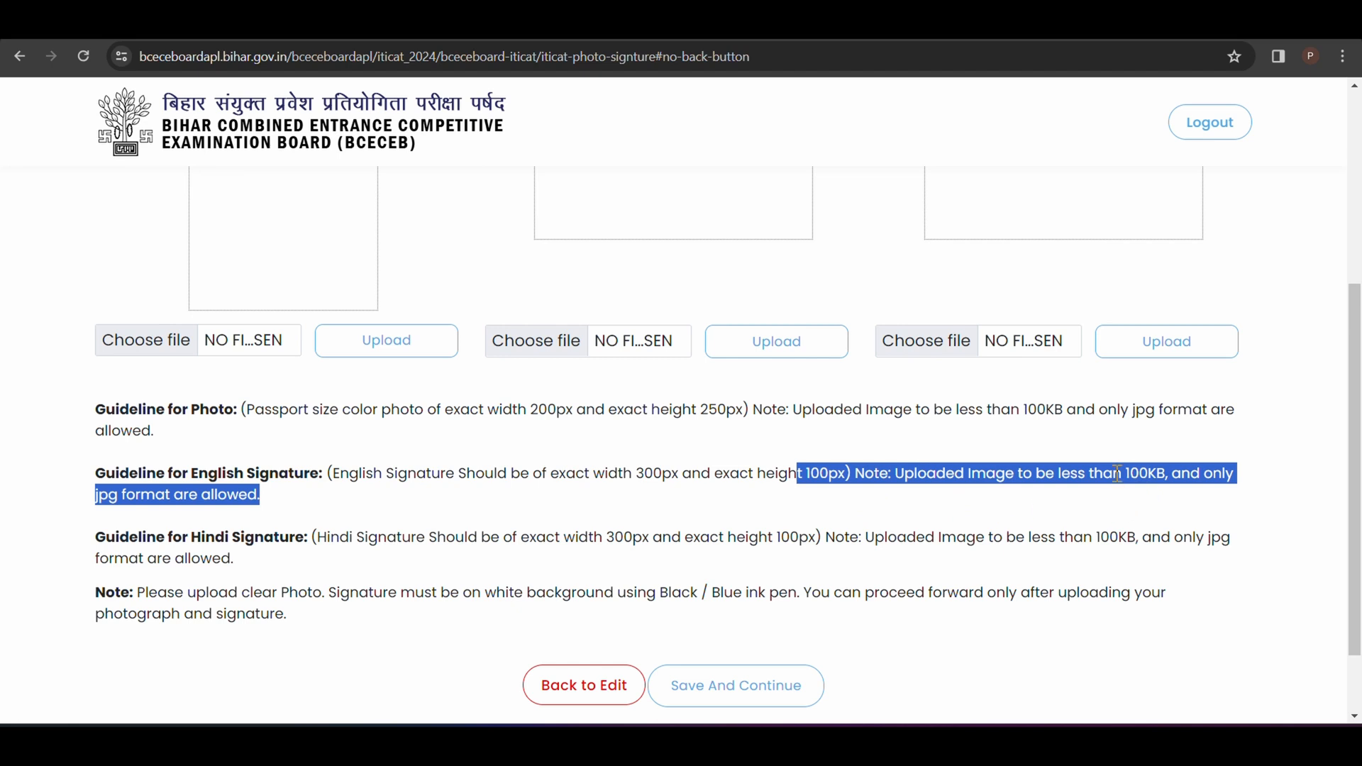
left_click(1159, 512)
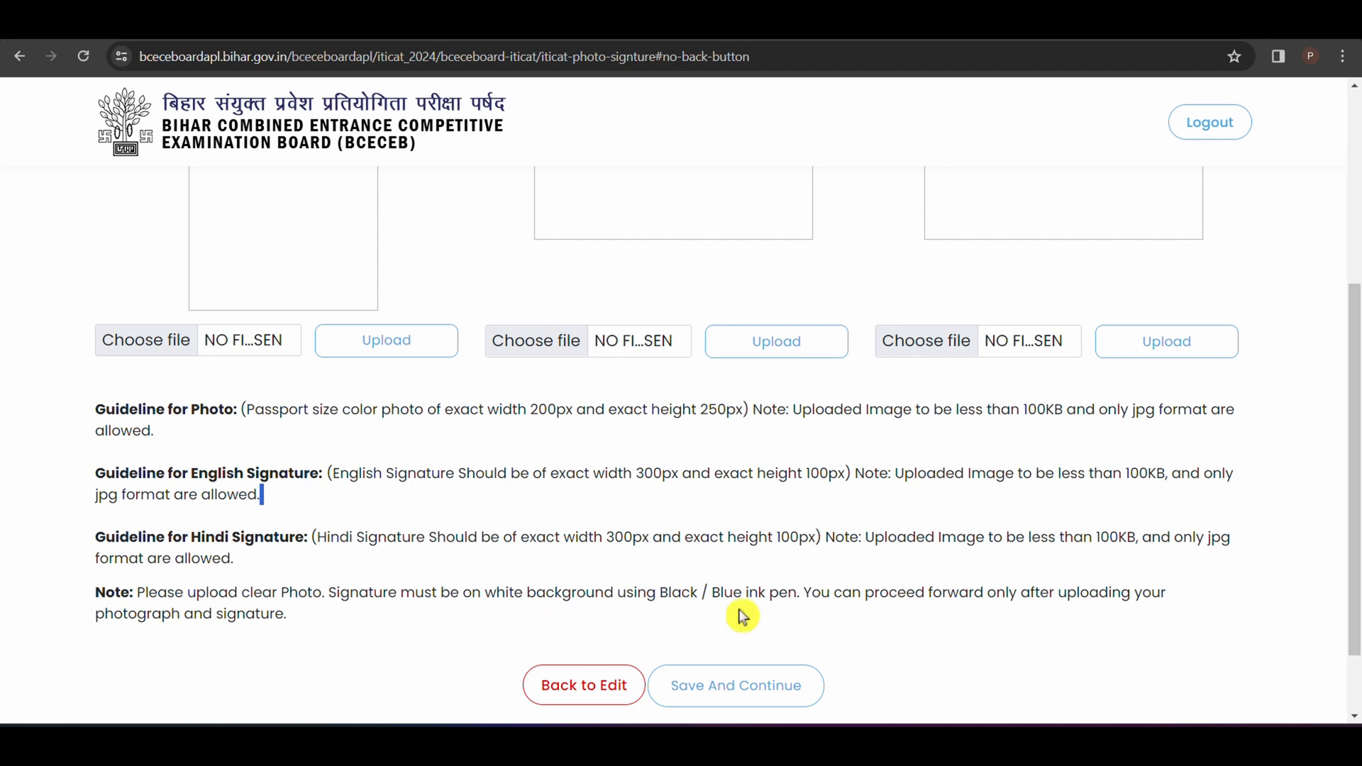
scroll(596, 297, "down", 2)
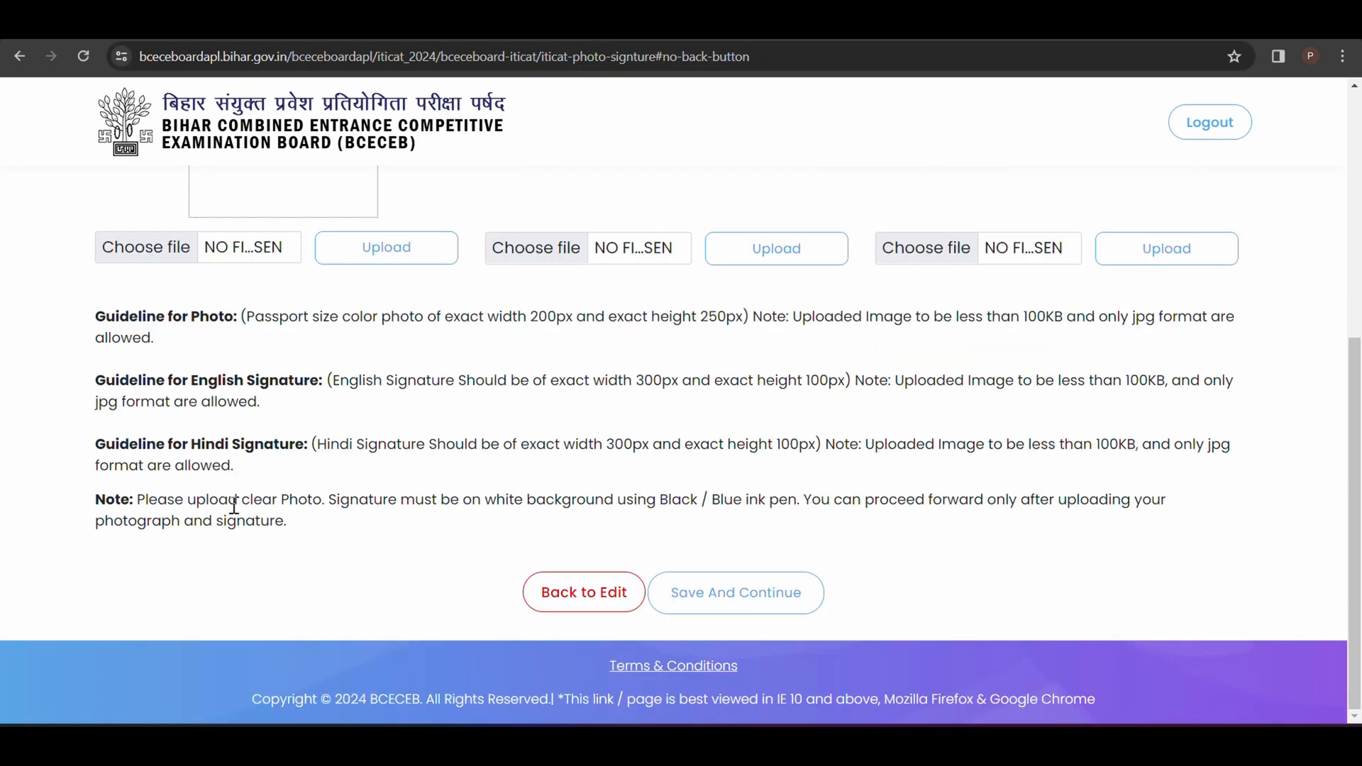
left_click_drag(220, 507, 330, 506)
left_click(347, 540)
double_click(676, 500)
left_click_drag(676, 501, 768, 497)
left_click(712, 495)
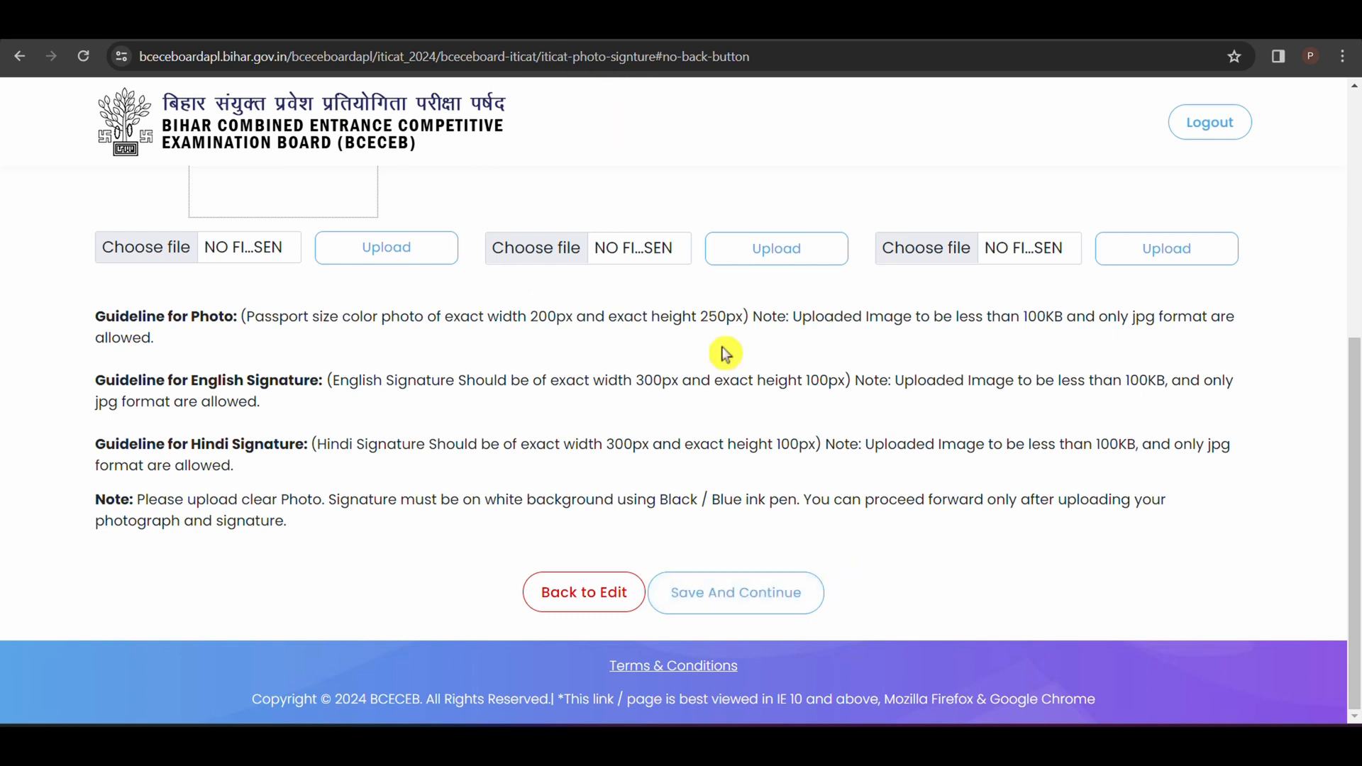
Step: Check the sample photograph in the ITICAT prospectus PDF for the name and date required on the placard
scroll(724, 352, "up", 3)
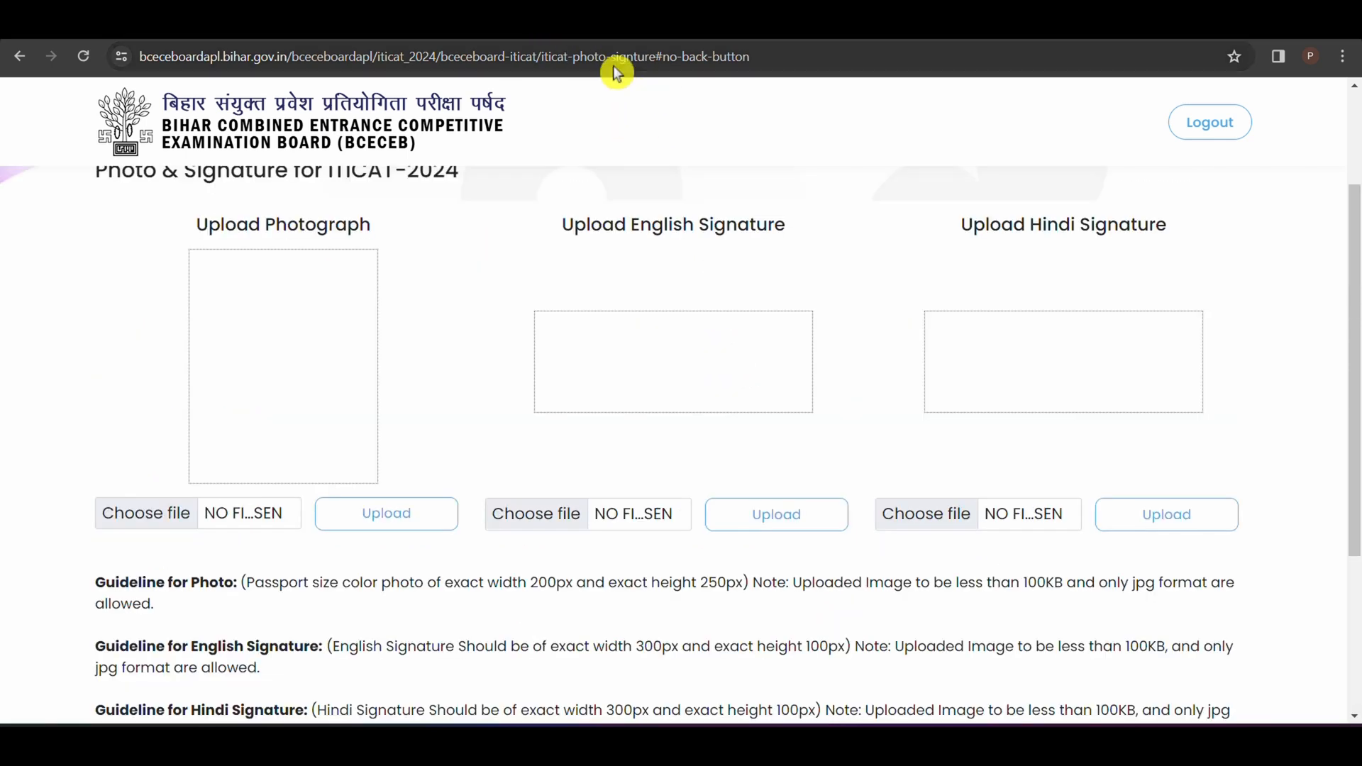
left_click(593, 36)
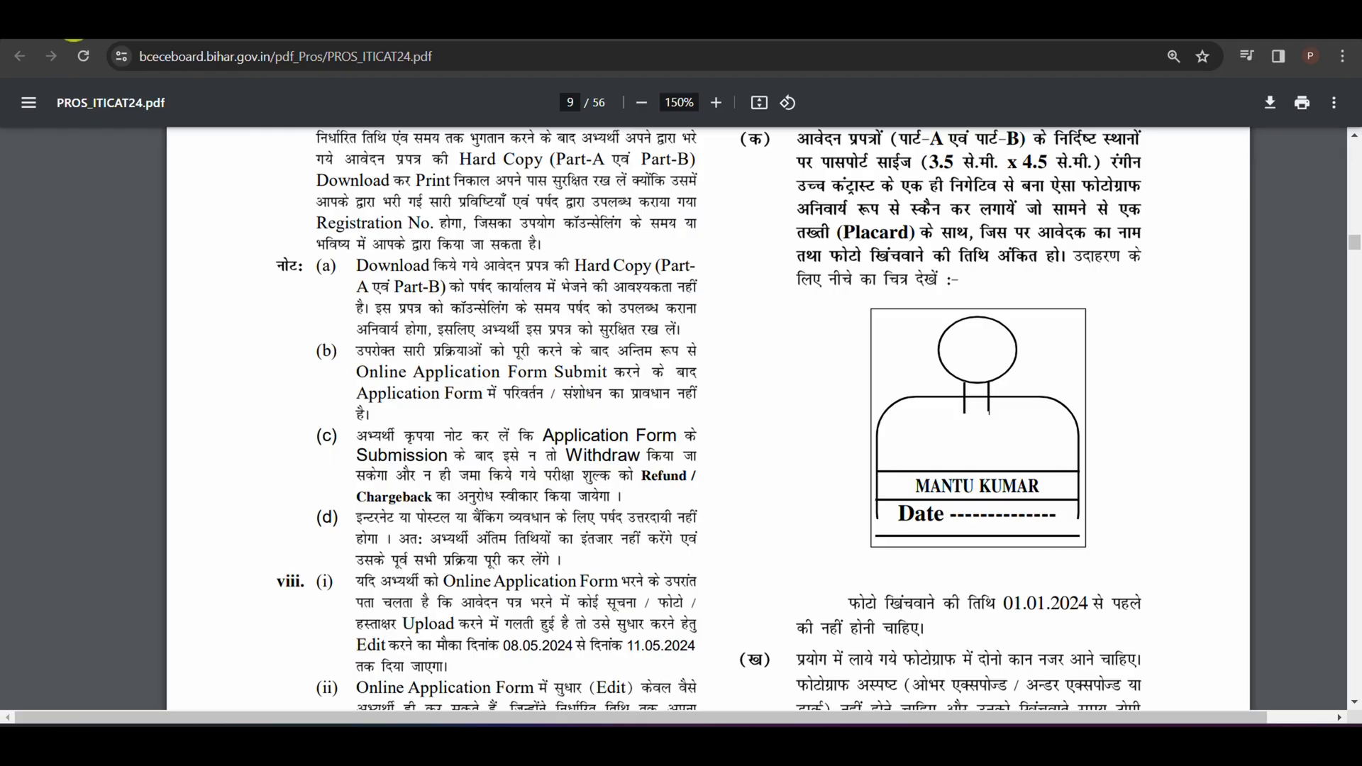
left_click(73, 27)
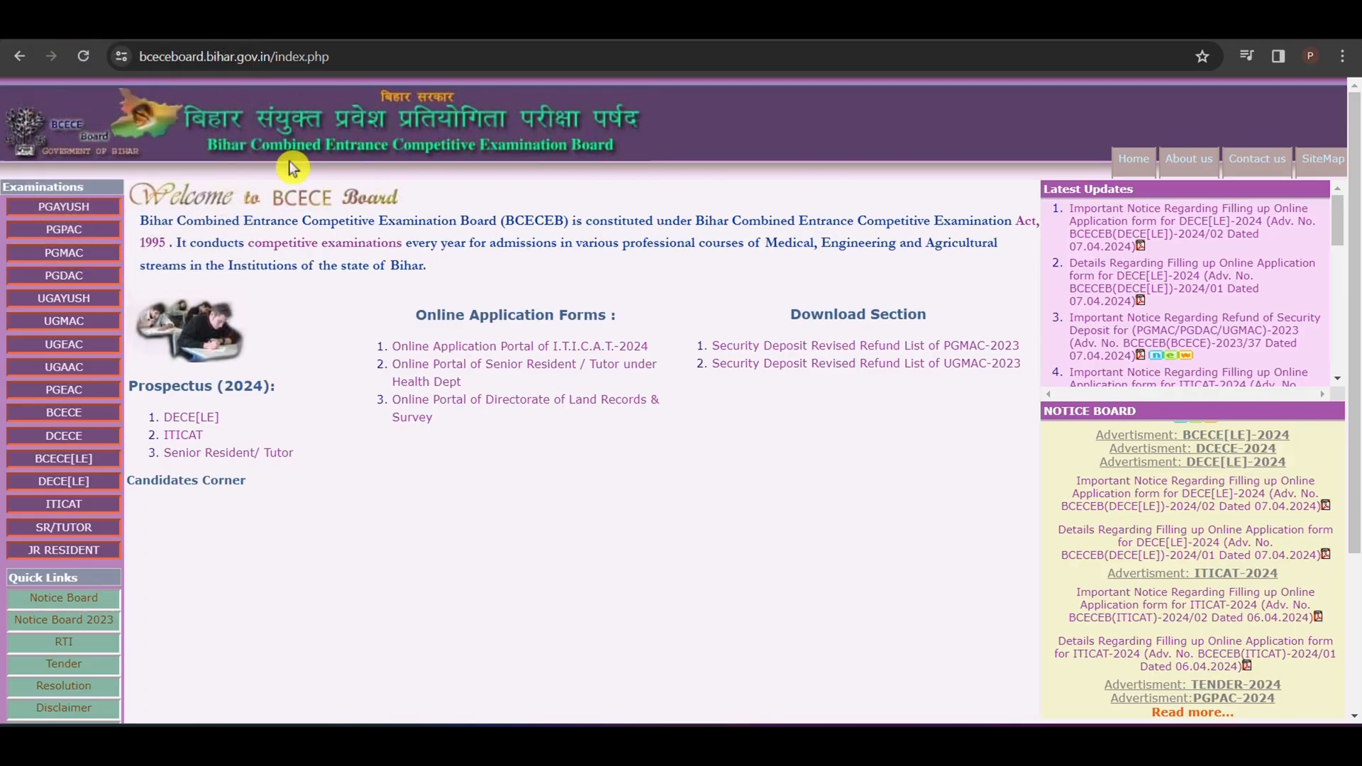
left_click(188, 436)
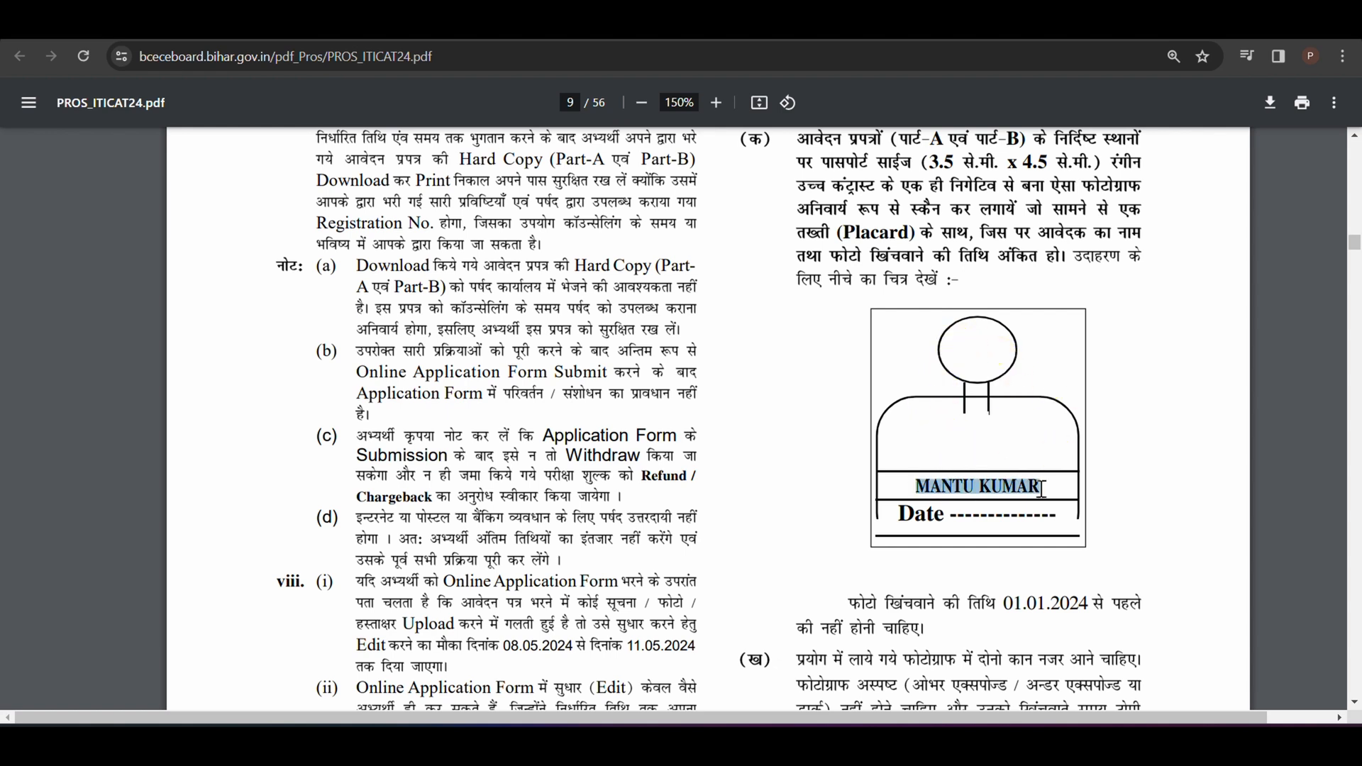
left_click_drag(887, 515, 1042, 511)
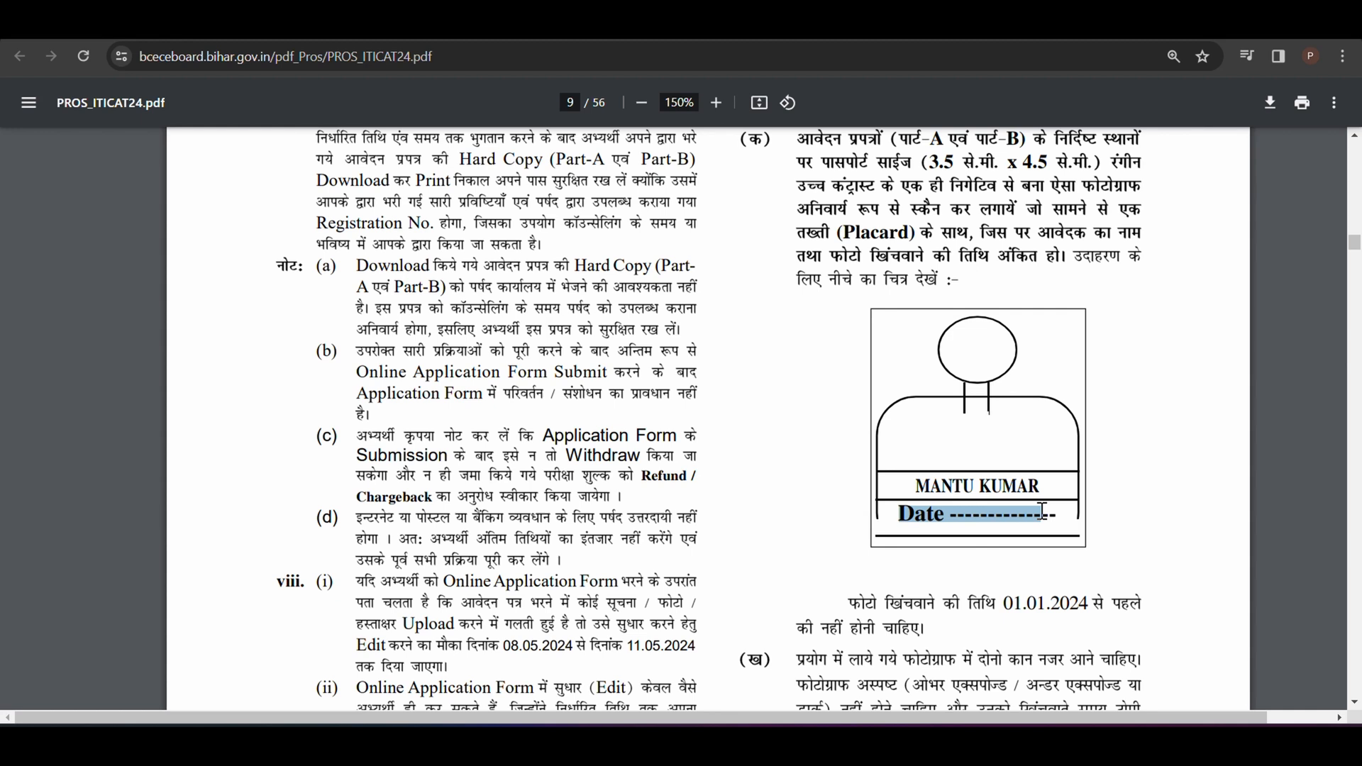
left_click(1100, 520)
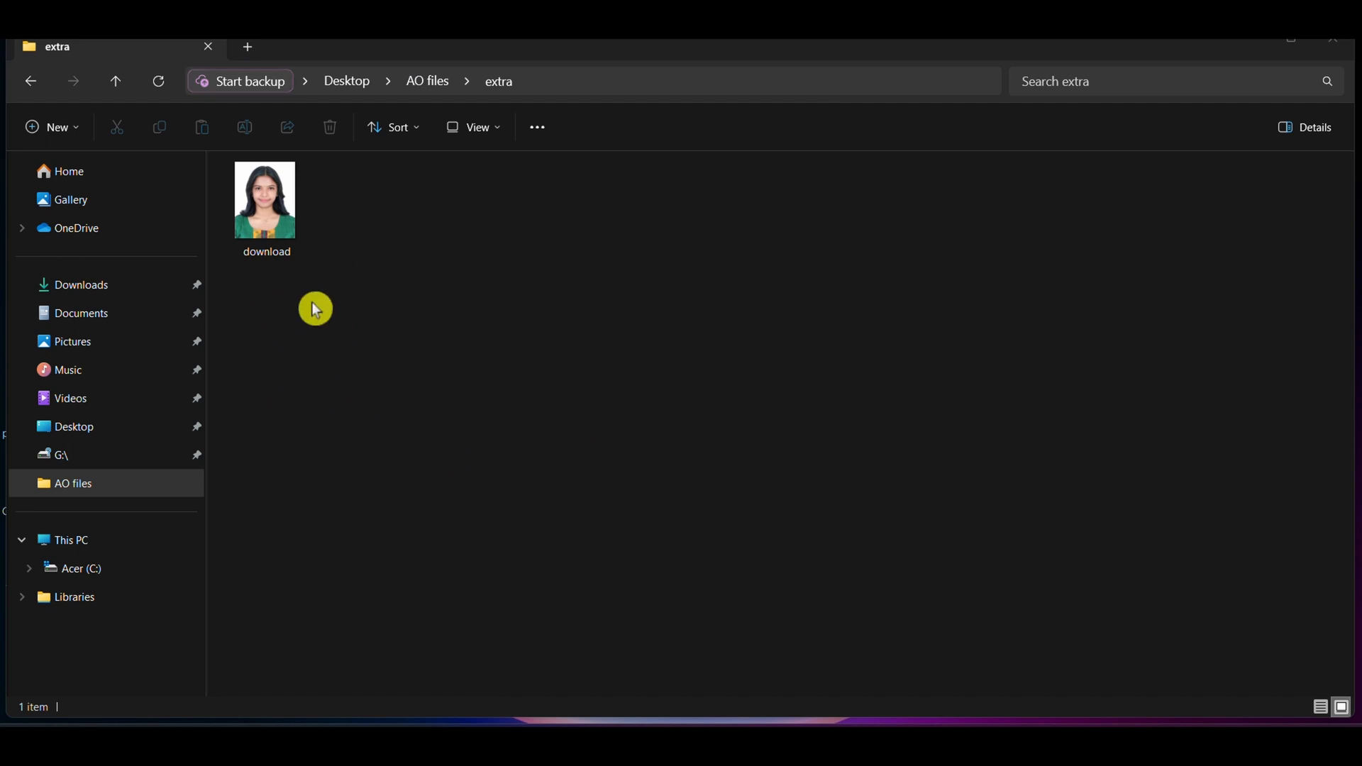
Step: Open the photo named download from the extra folder in Paint
left_click(270, 210)
right_click(278, 207)
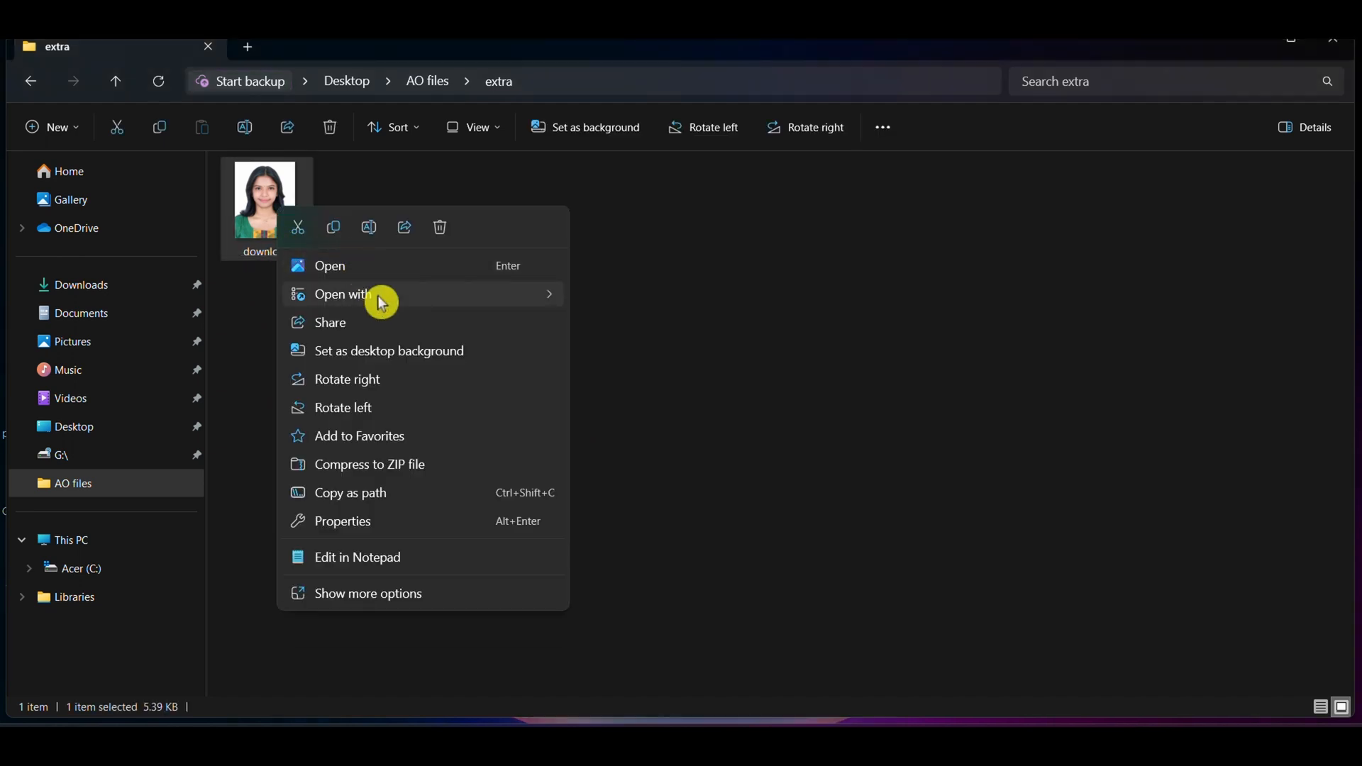
mouse_move(382, 303)
left_click(667, 357)
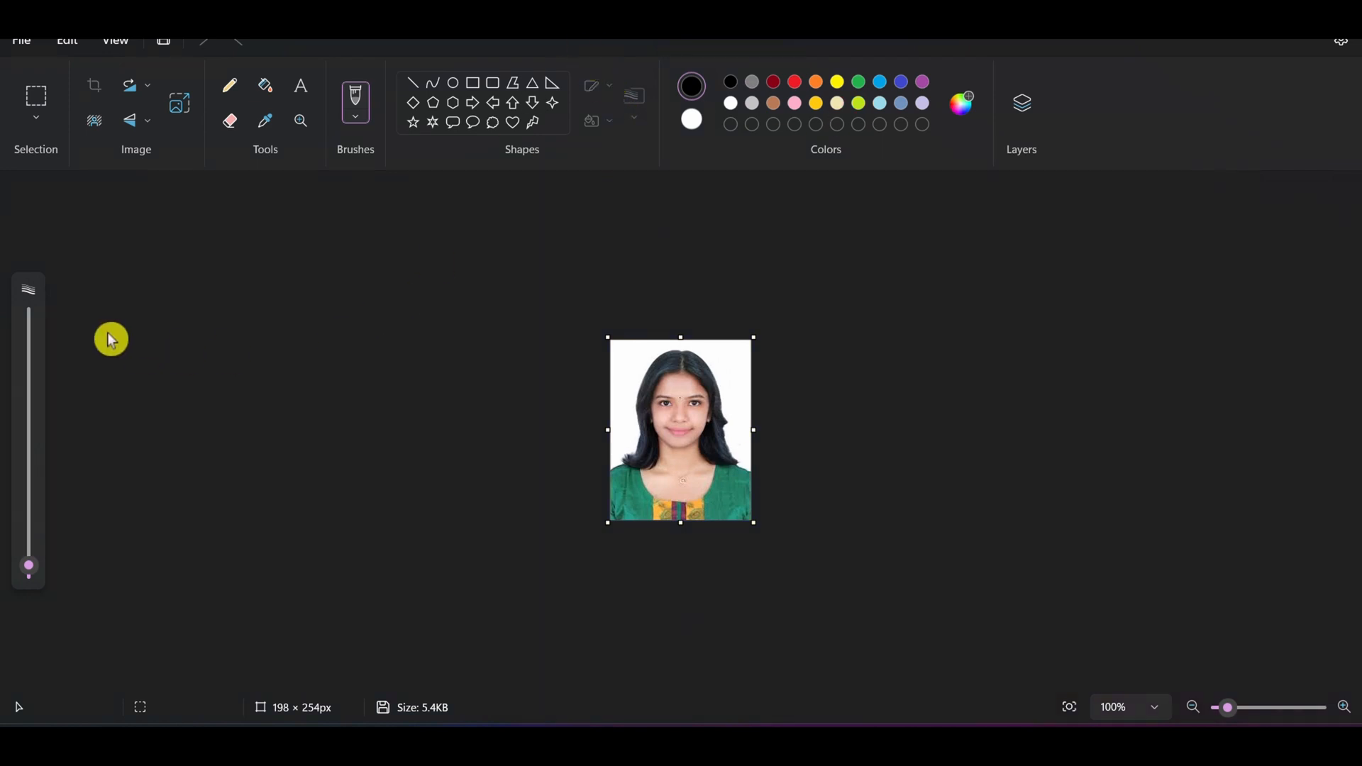
Step: Blank out the clothing across the lower part of the photo, deleting a strip about 198 × 58 px and the remainder above it
left_click(41, 106)
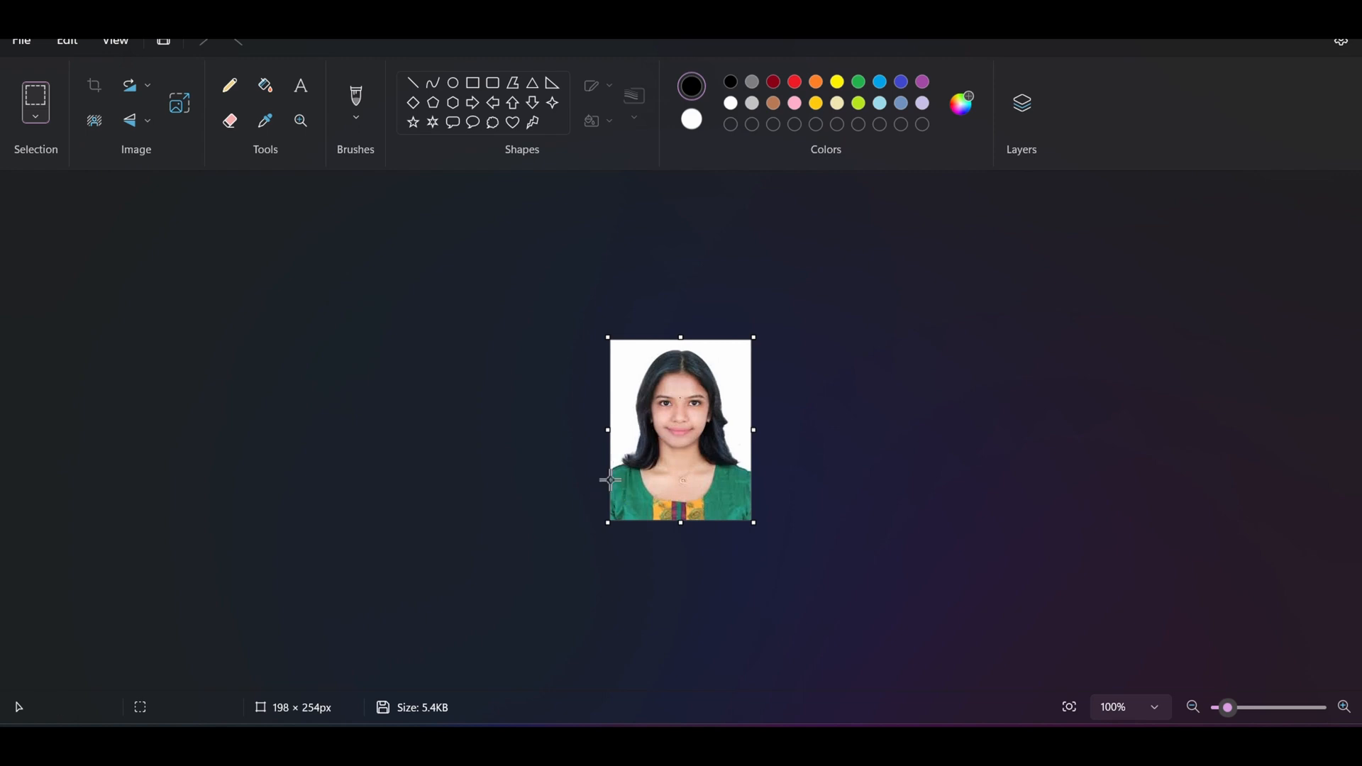
left_click_drag(610, 479, 735, 523)
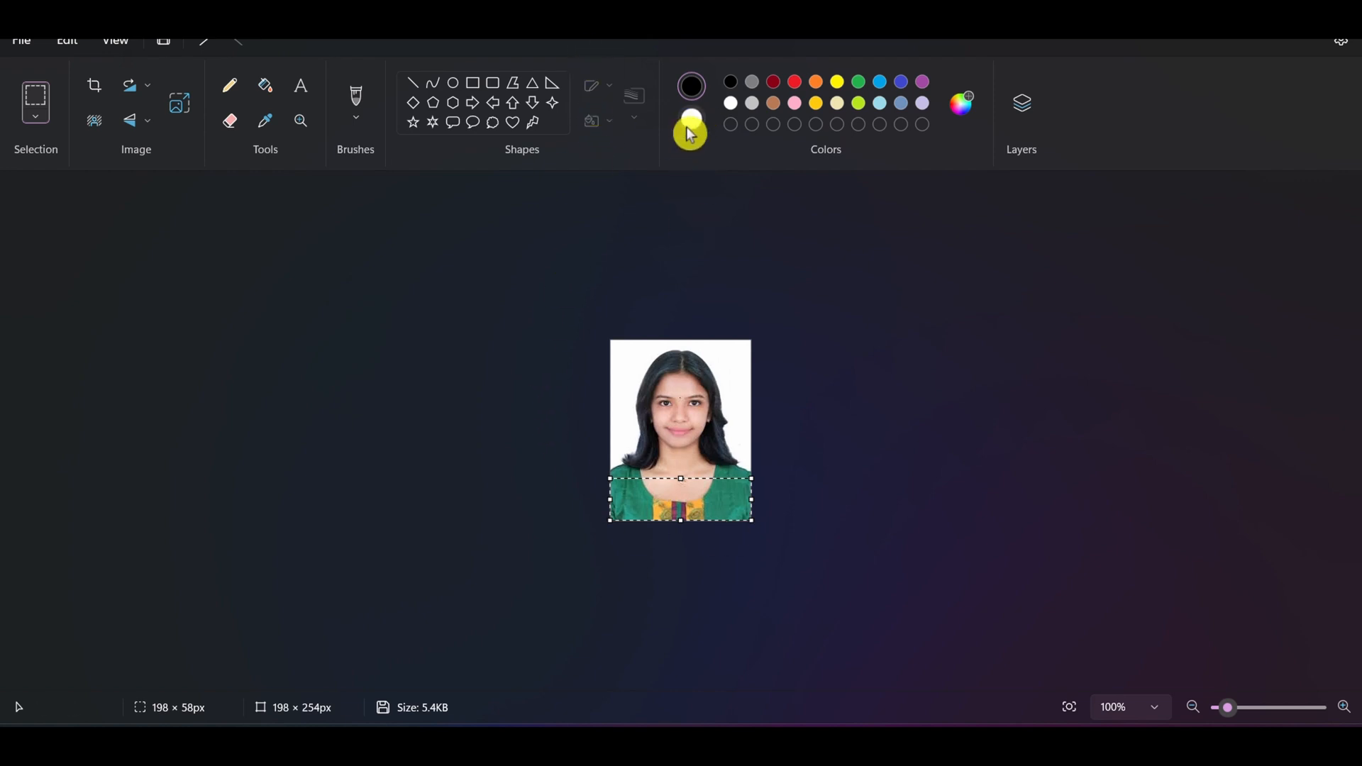
key("Delete")
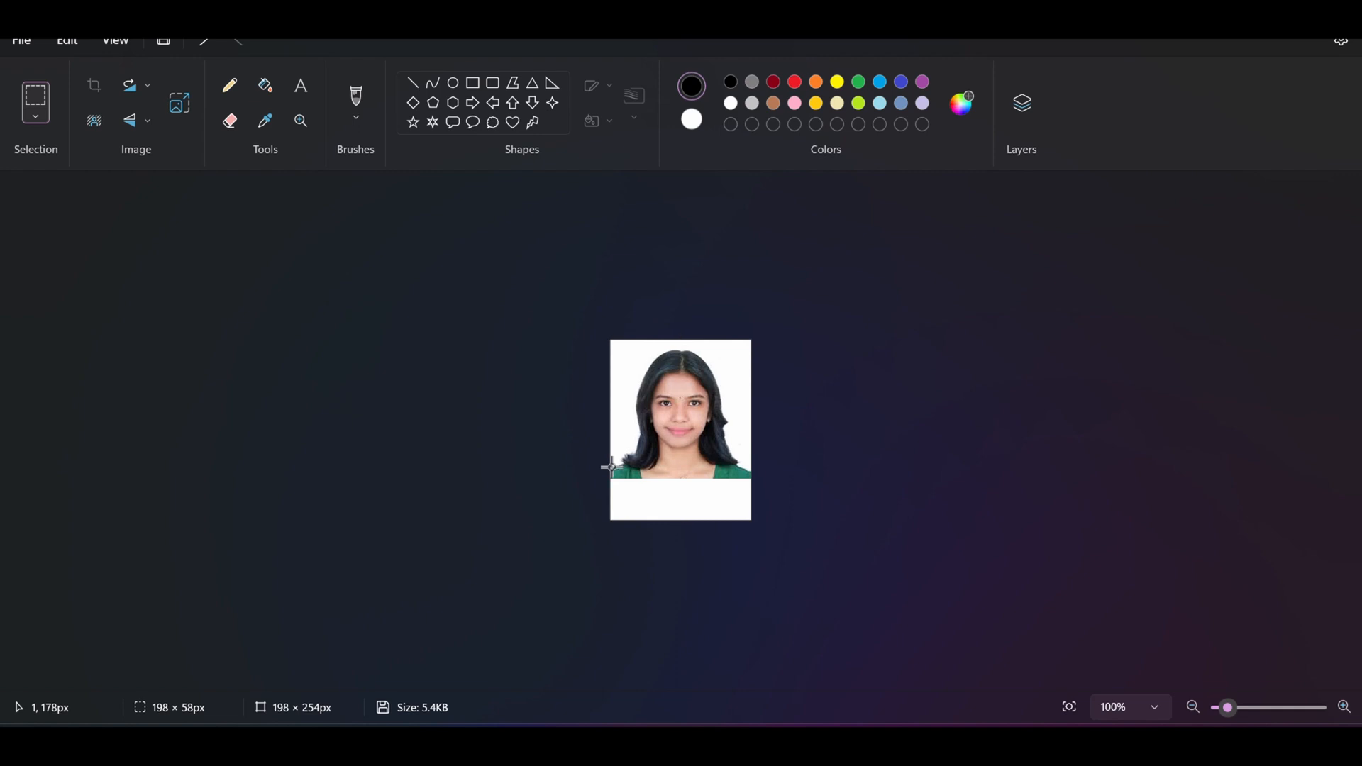
left_click_drag(611, 469, 750, 478)
key("Delete")
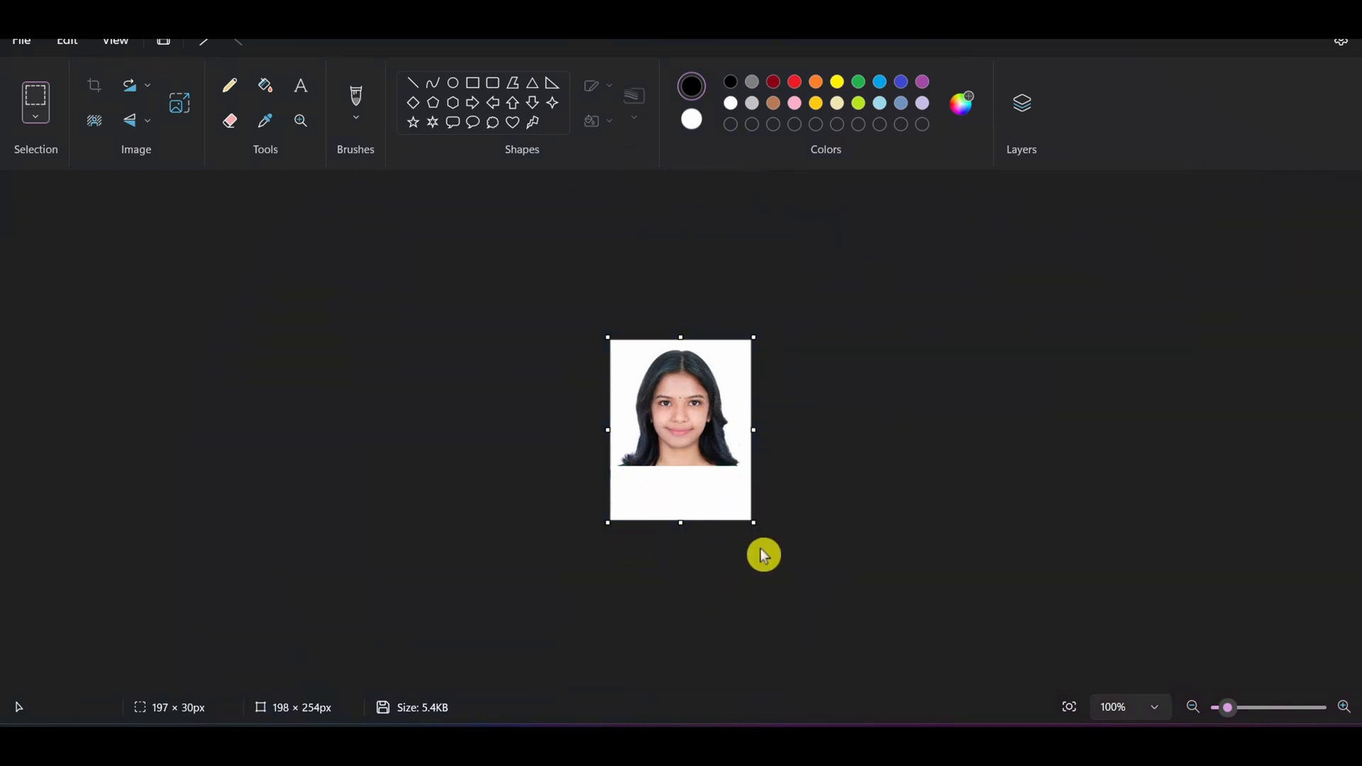
Step: Start a text box in the blank strip below the face
left_click(310, 100)
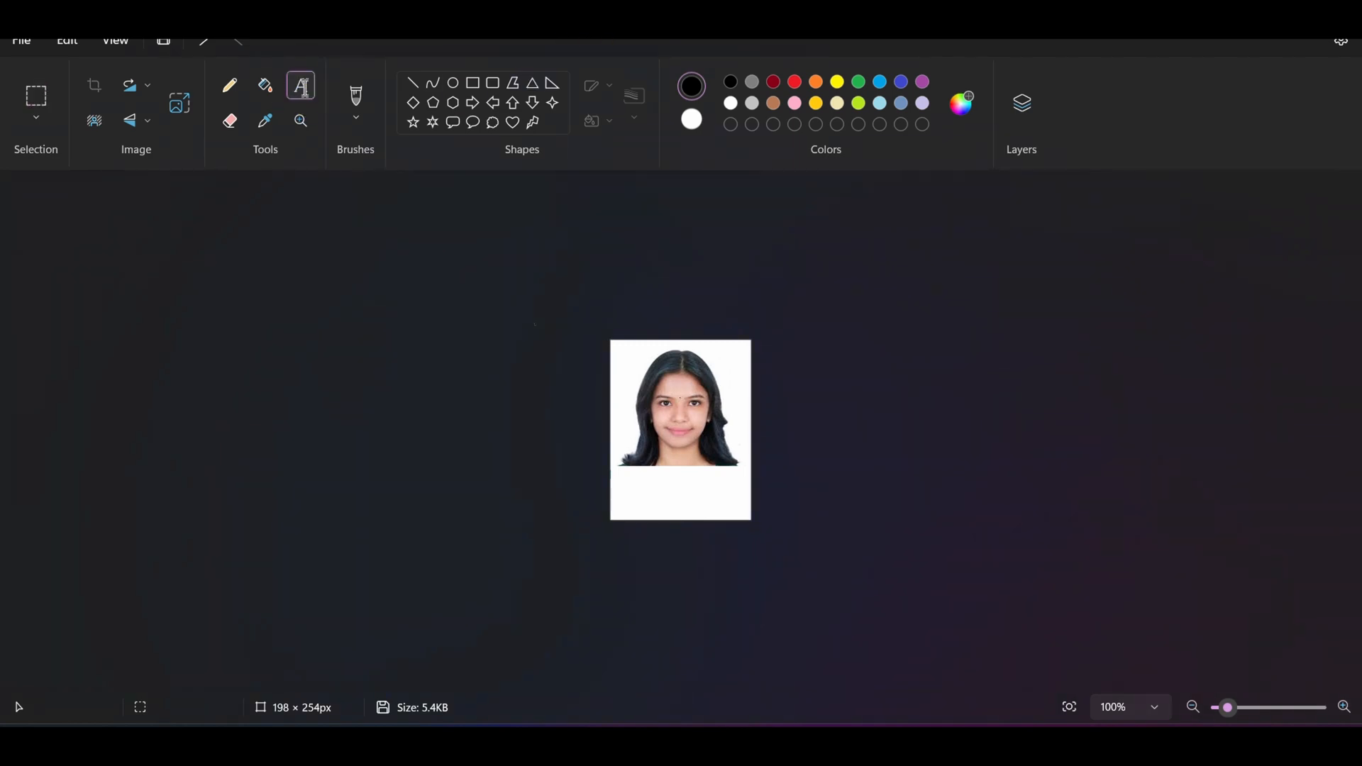
left_click(637, 494)
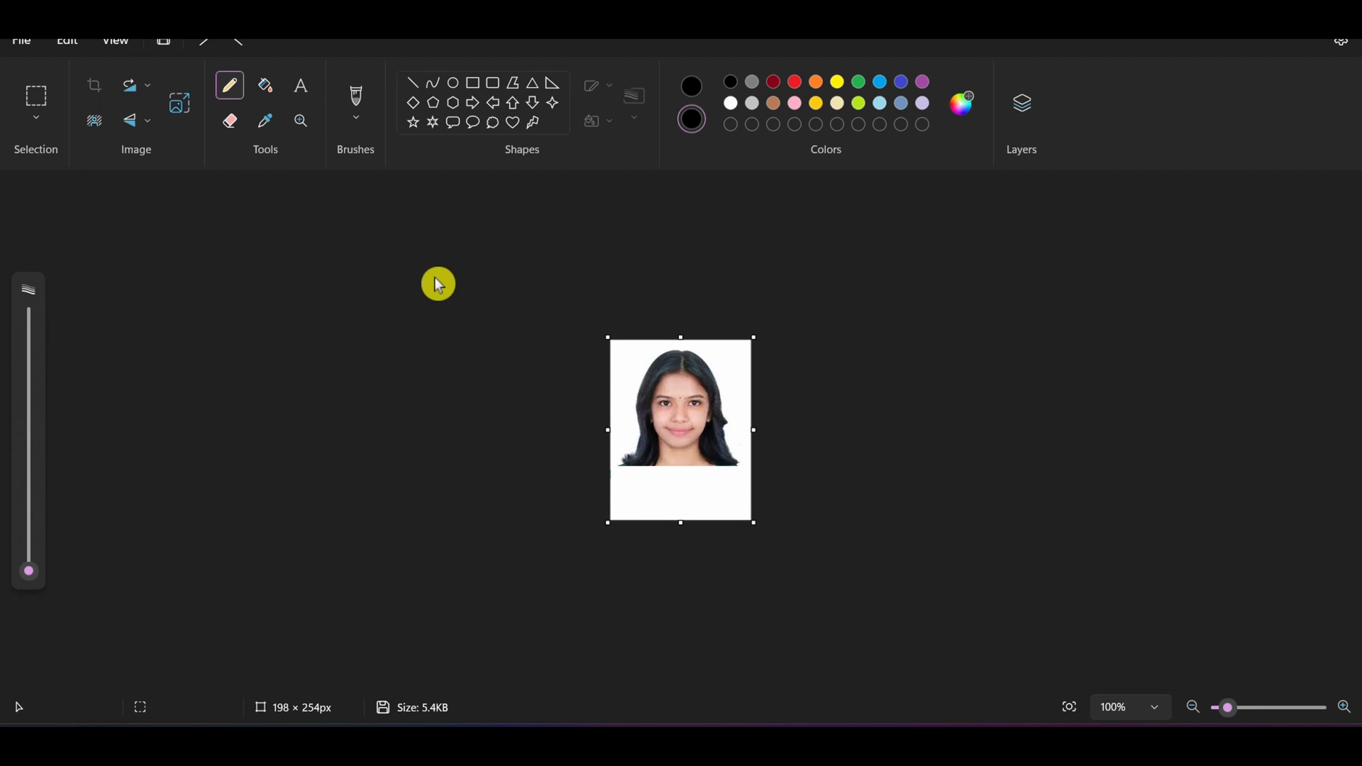
Step: Resize the image in pixels to 200 horizontal by 250 vertical with the aspect ratio unlocked
left_click(179, 109)
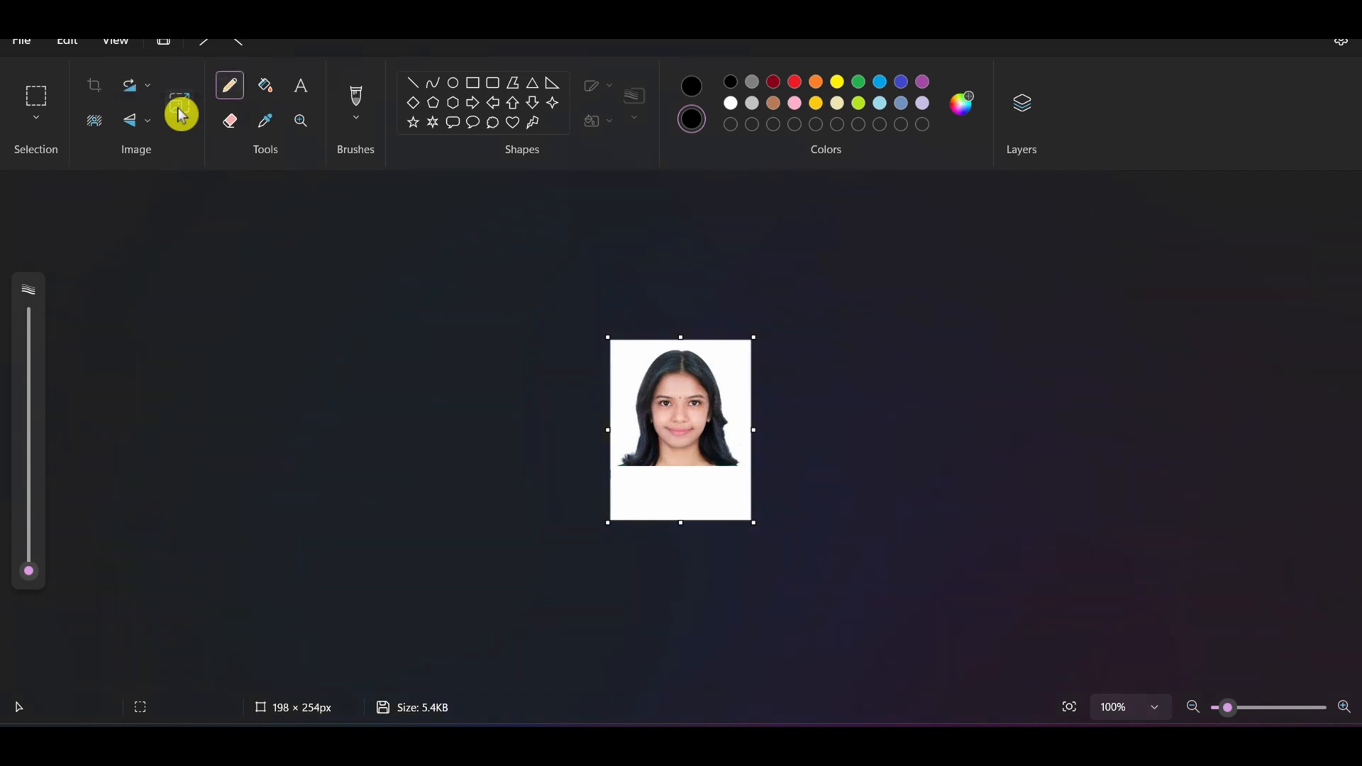
left_click(699, 284)
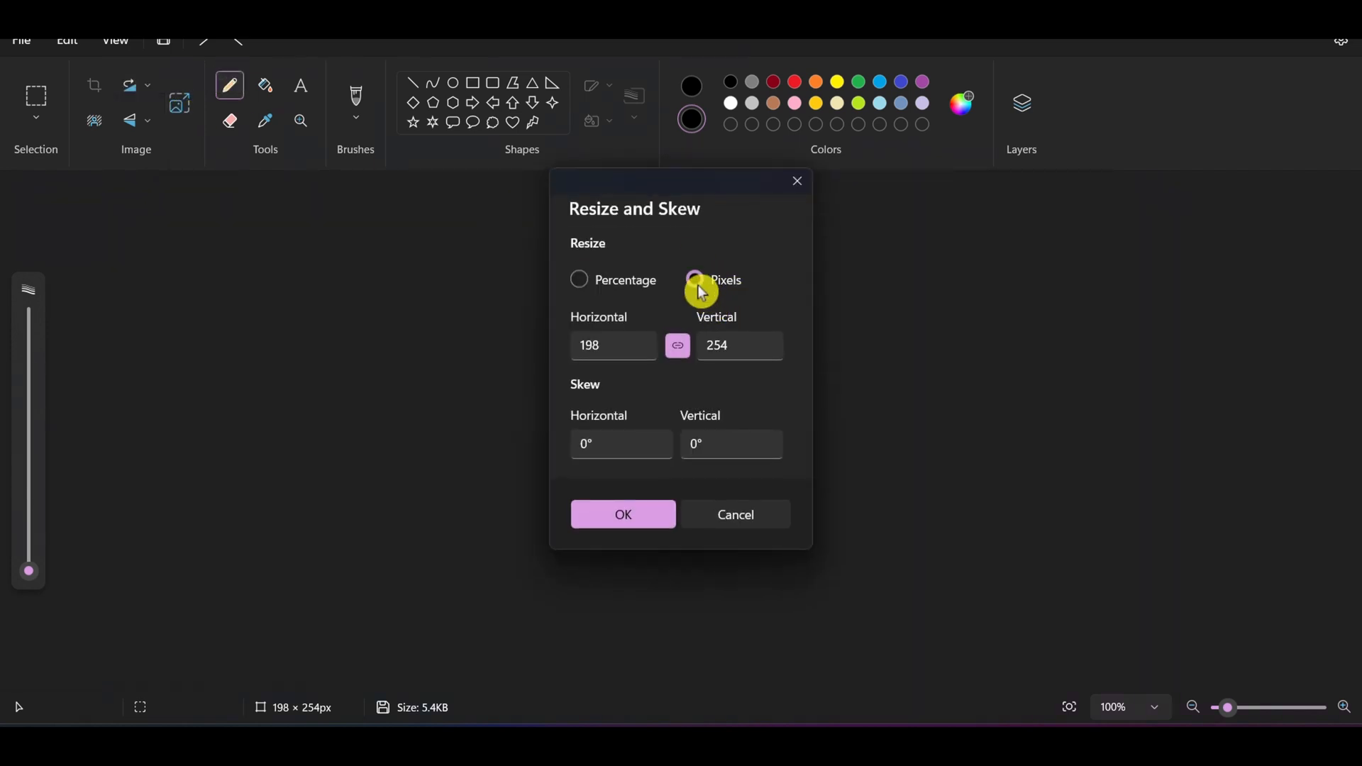
left_click(680, 353)
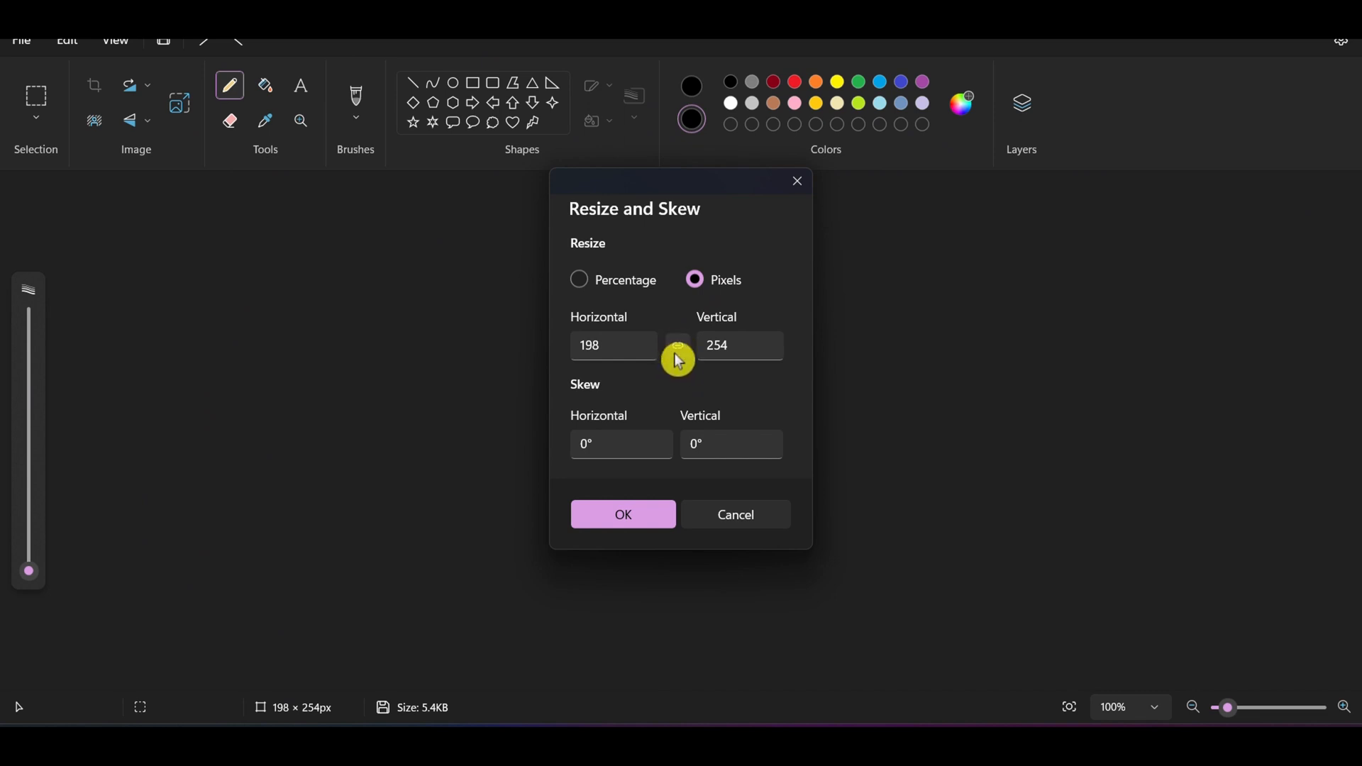
left_click(643, 350)
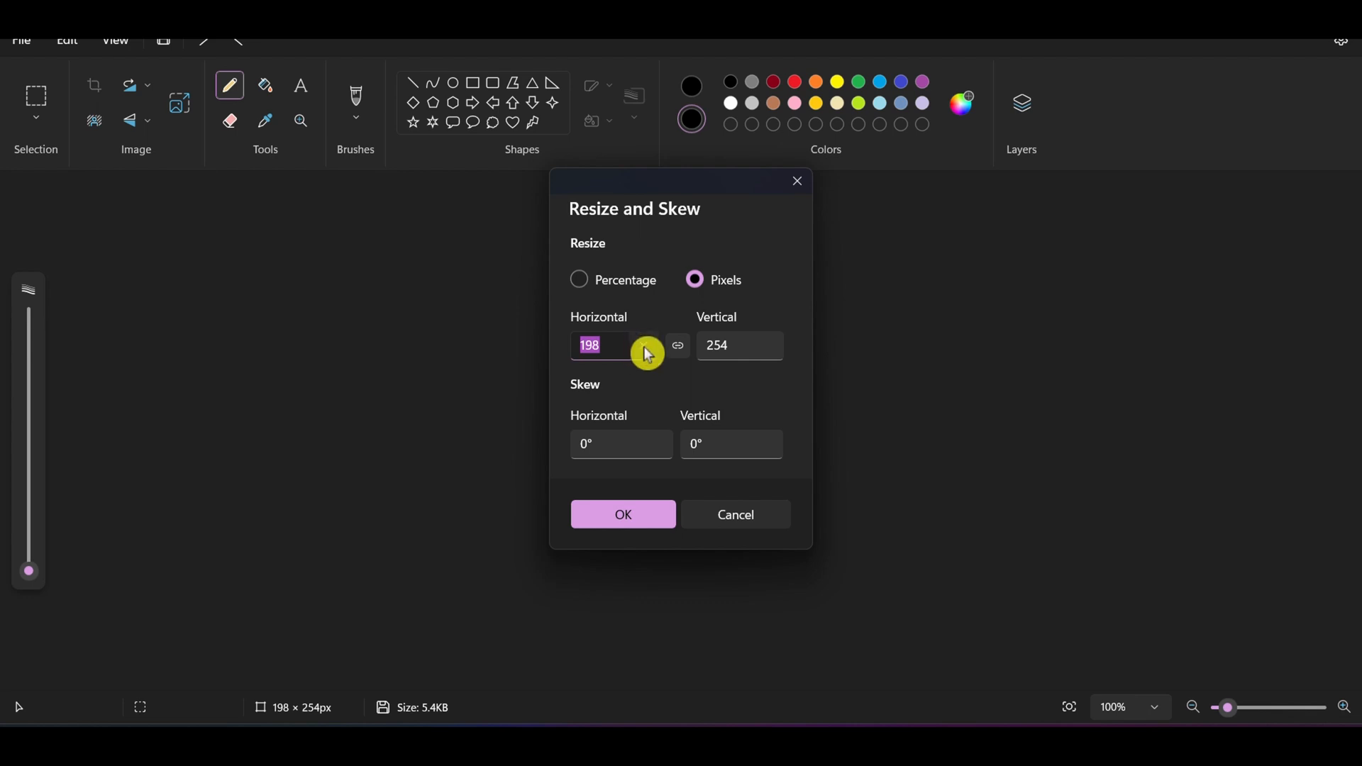
key("BackSpace")
type("200")
left_click(733, 346)
key("BackSpace")
type("2")
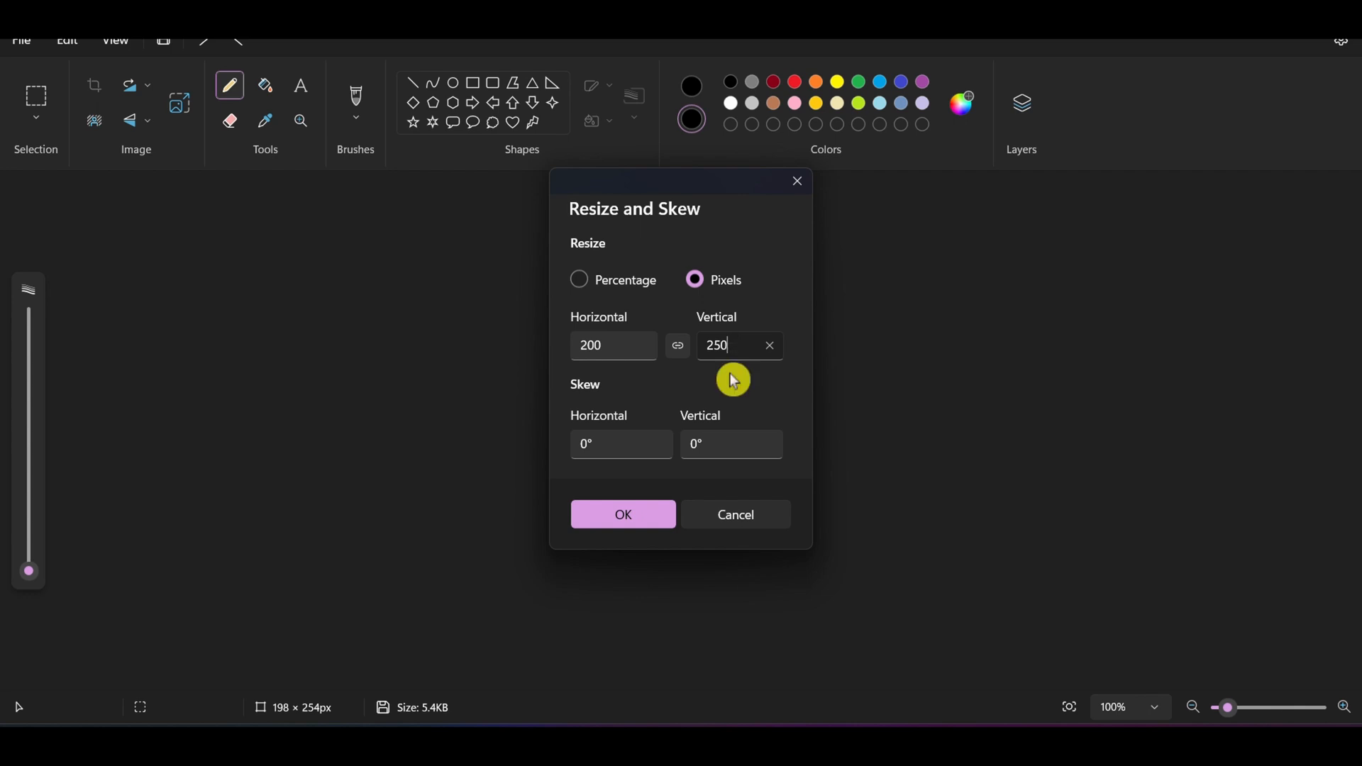
left_click(623, 517)
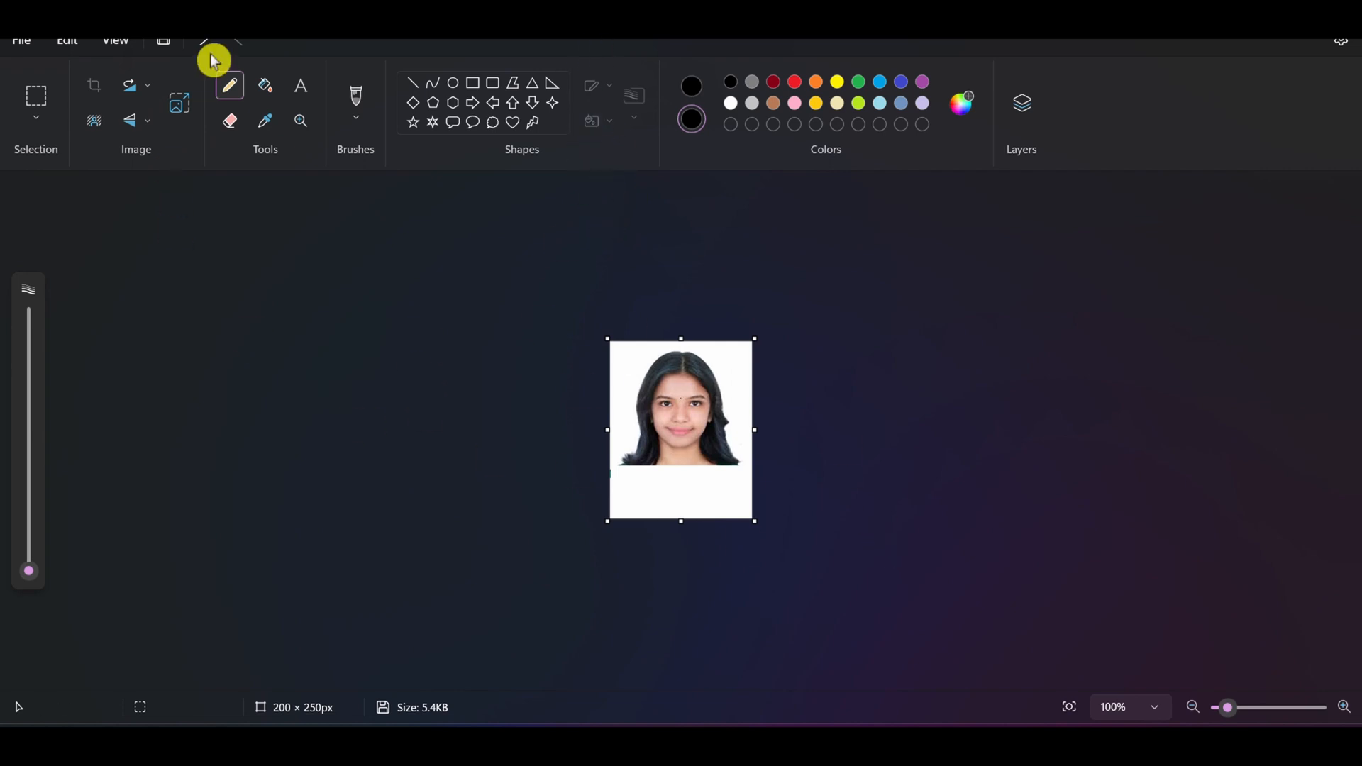
Step: Add the candidate's name as text in the blank strip below the face
left_click(303, 89)
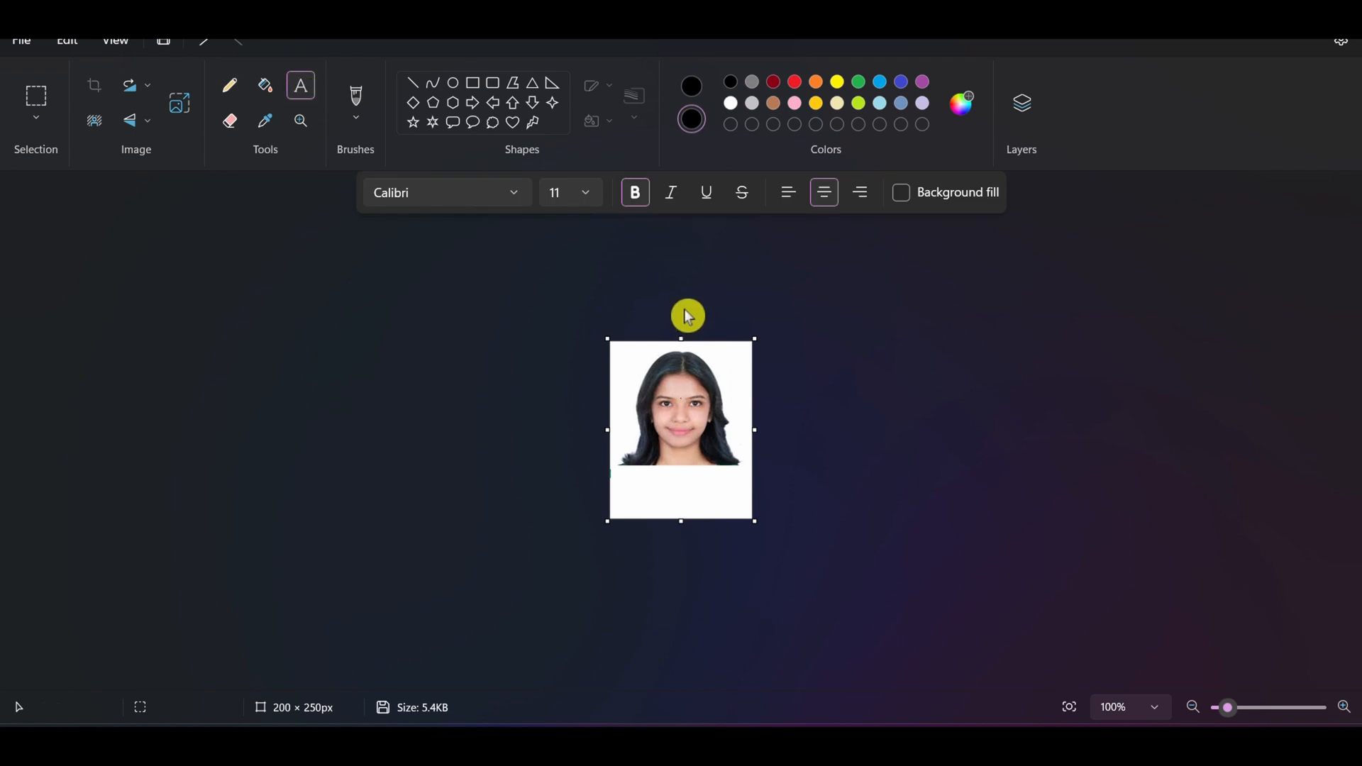
left_click(639, 483)
type("xy")
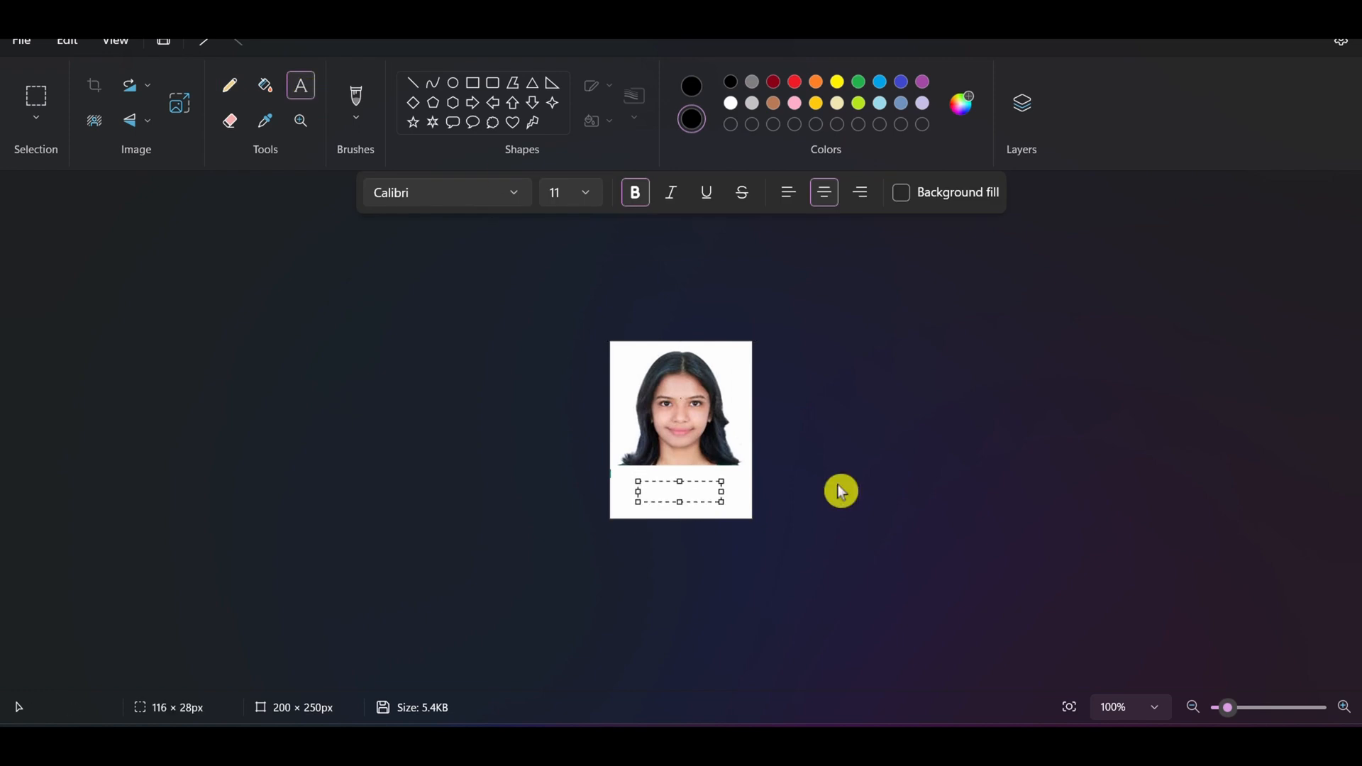
type("z kumar")
left_click_drag(753, 520, 809, 523)
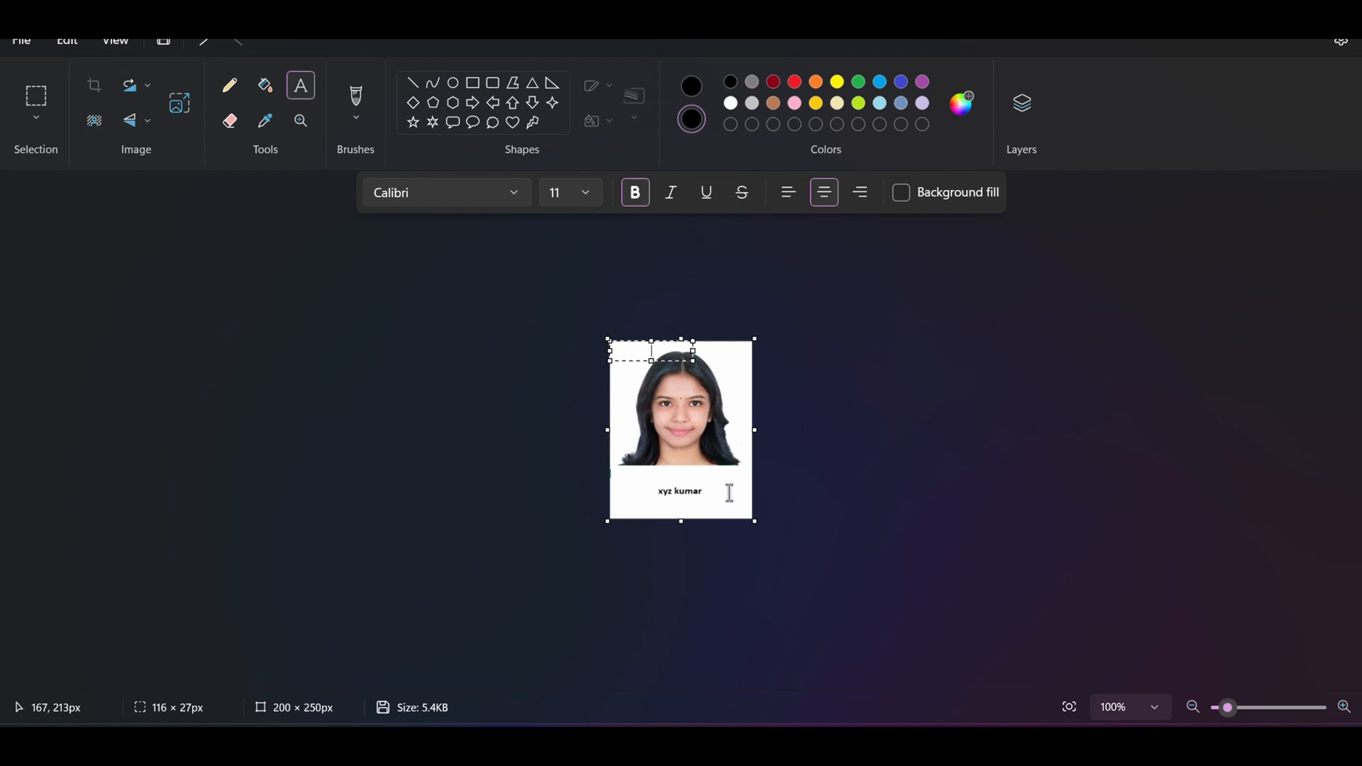
left_click(678, 490)
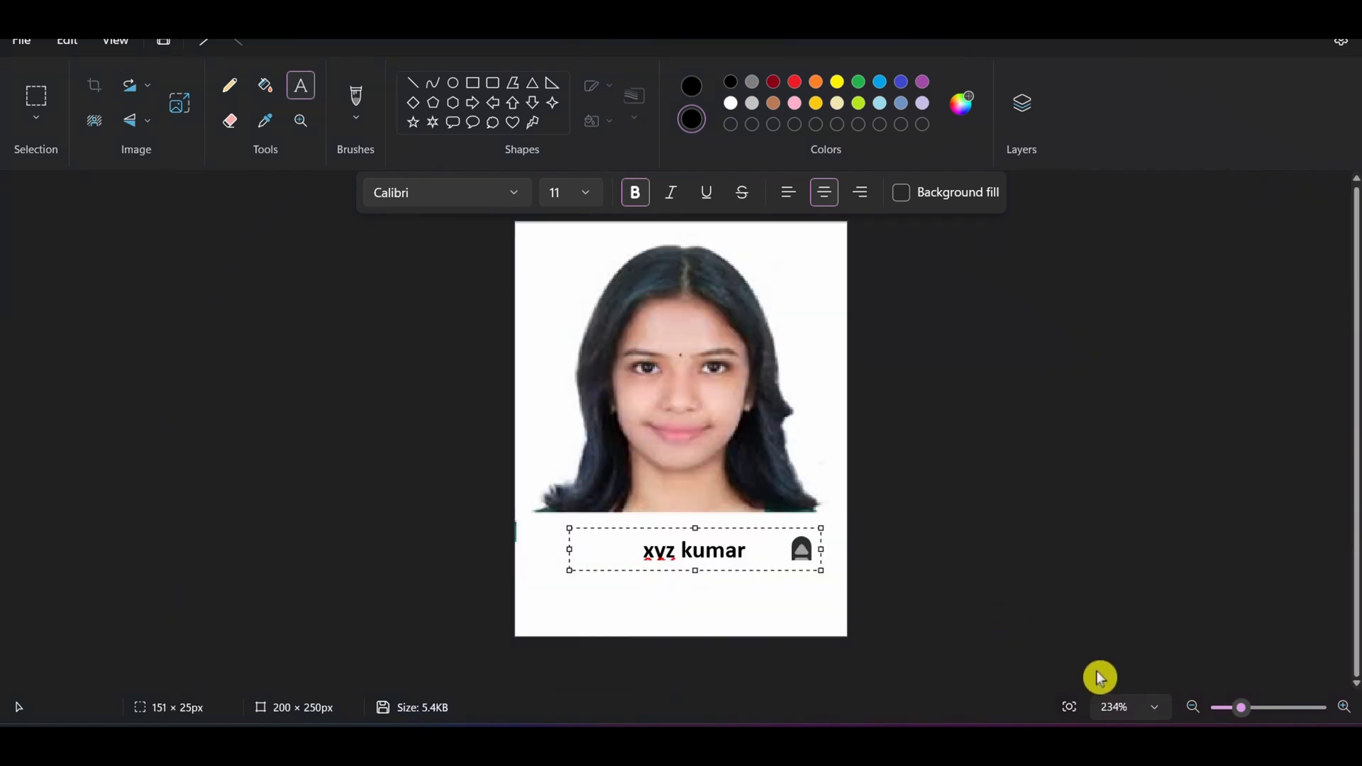
mouse_move(1236, 709)
left_mouse_down()
mouse_move(1249, 714)
mouse_move(1236, 720)
mouse_move(1240, 708)
left_mouse_up()
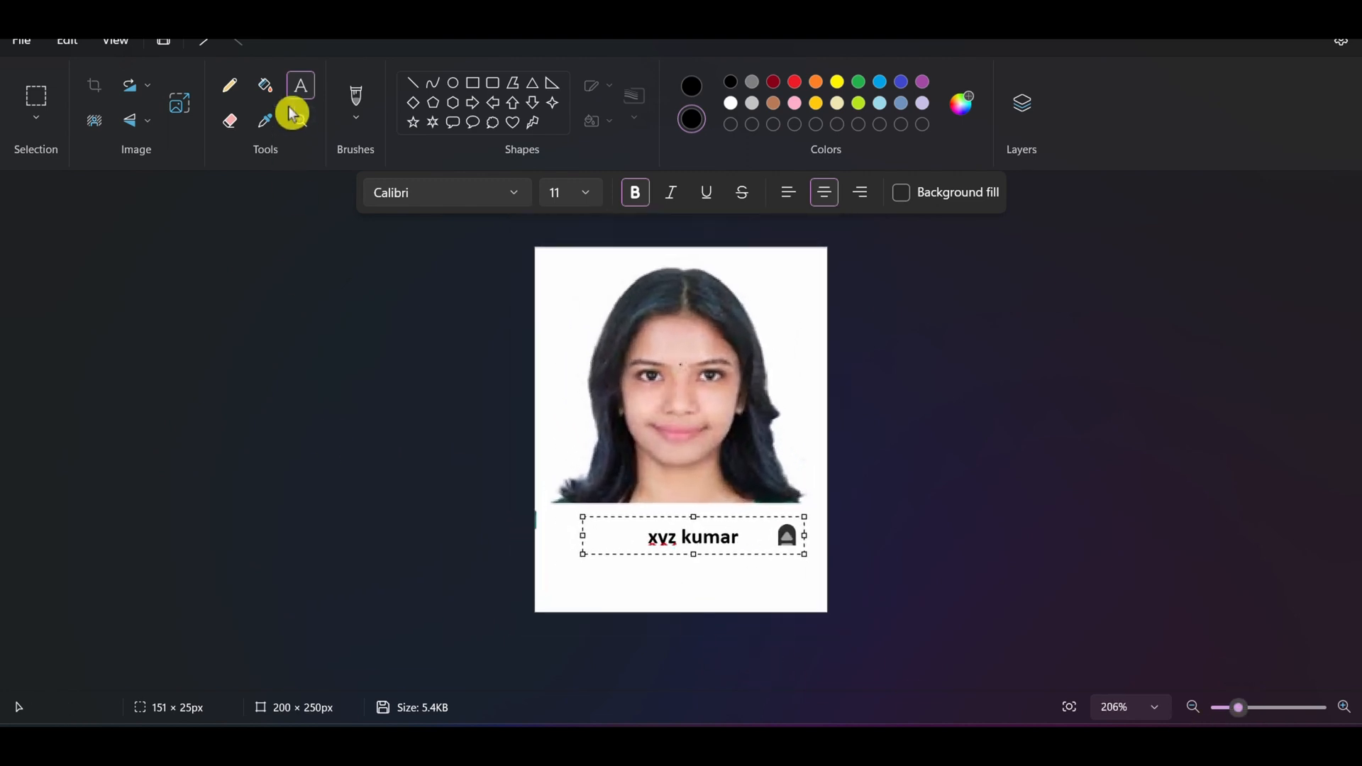
left_click(281, 312)
Step: Add the date 8/45/2024 as text below the name in the photo and open the options for saving the image
left_click(304, 93)
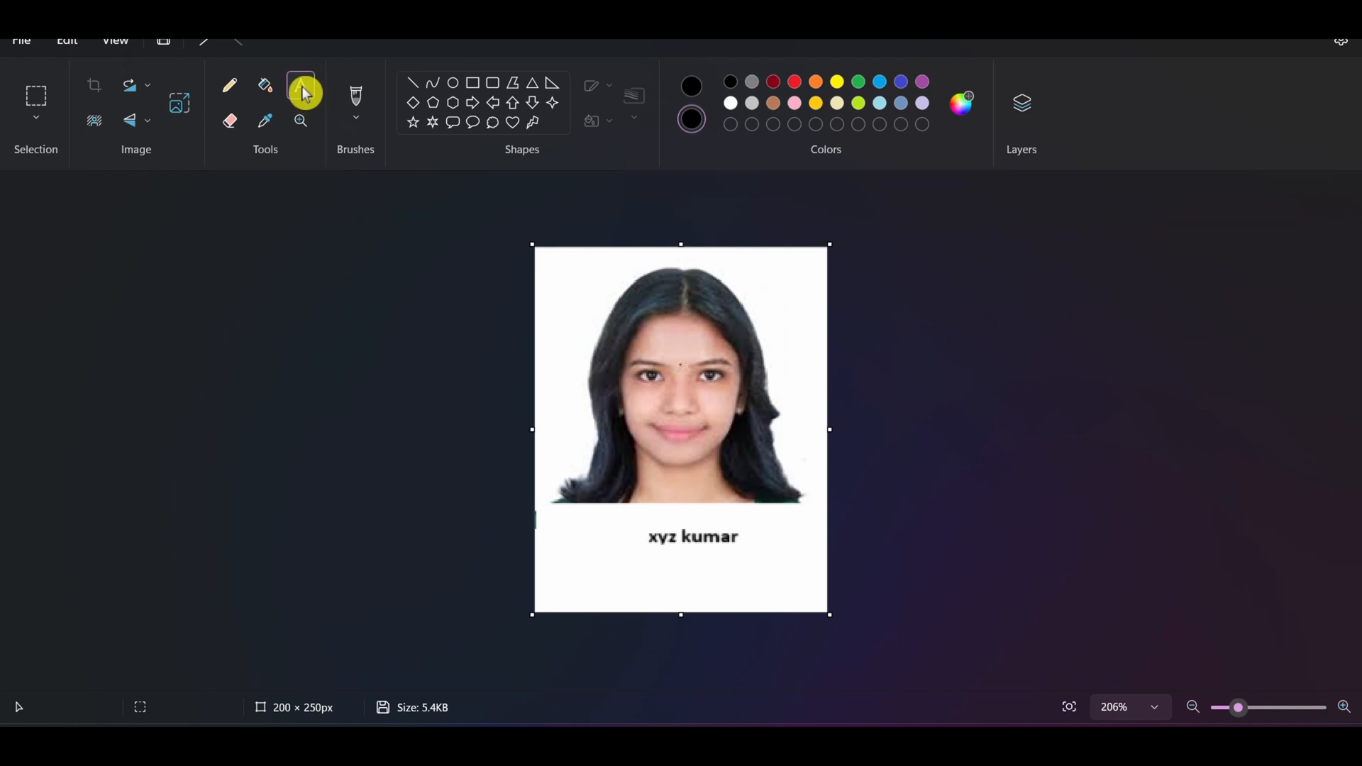
left_click(607, 587)
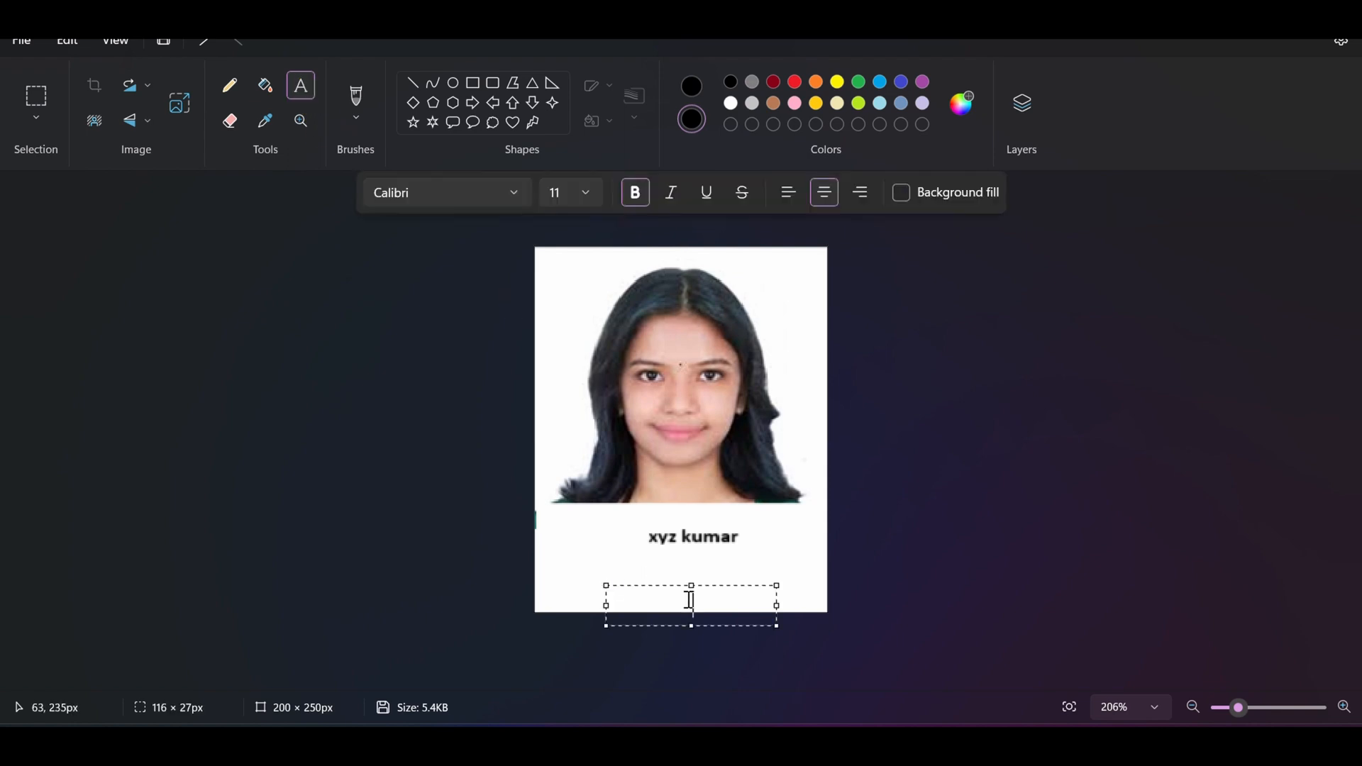
type("5646464")
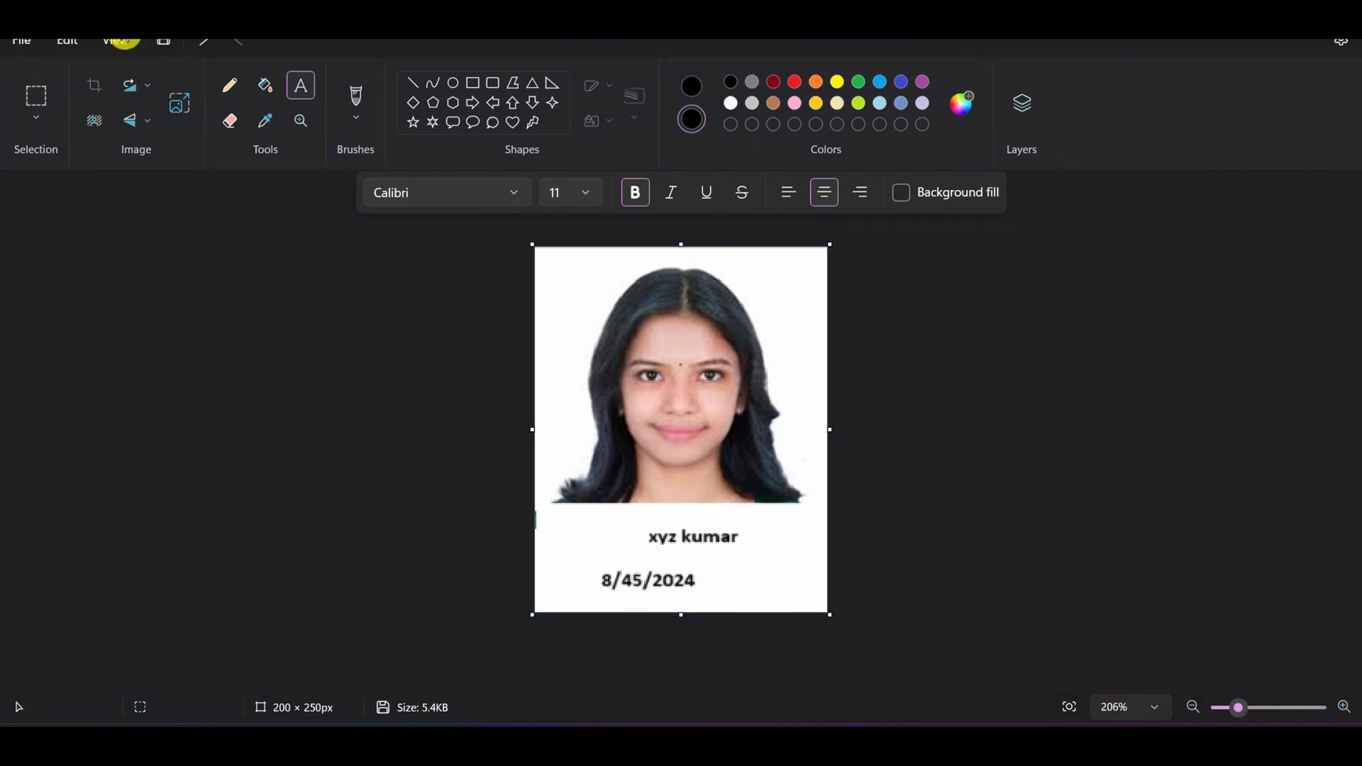
left_click(23, 44)
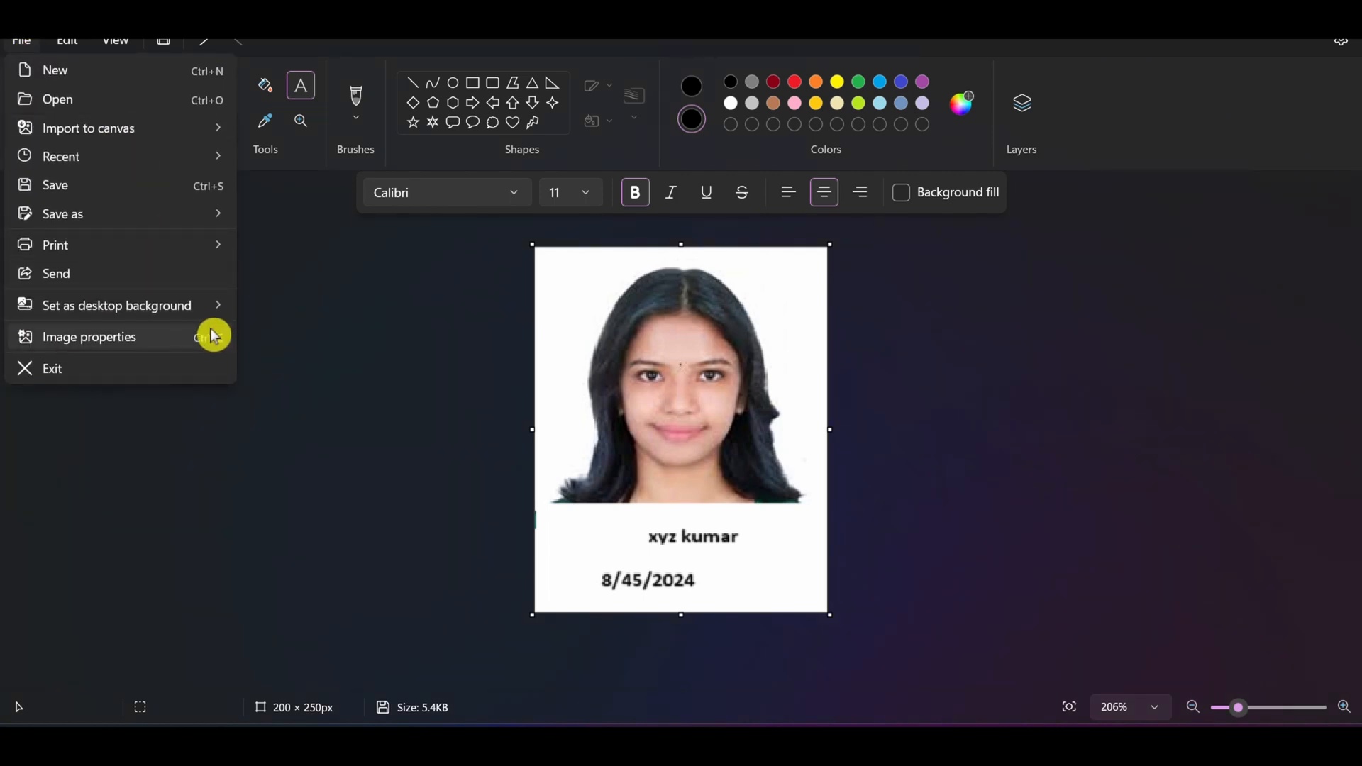
mouse_move(67, 216)
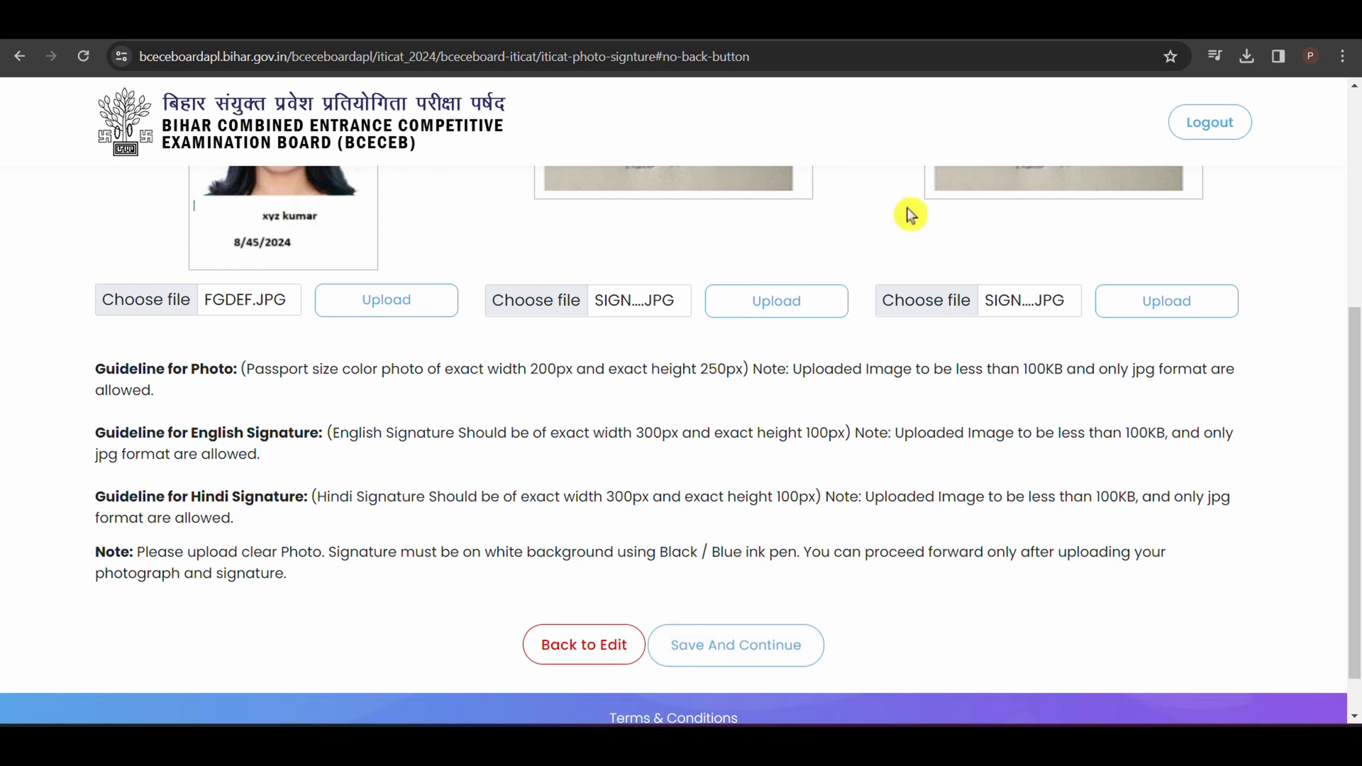
Step: Save the photo and signature page and review the board, passing status and passing year options for Secondary/Standard X
left_click(766, 663)
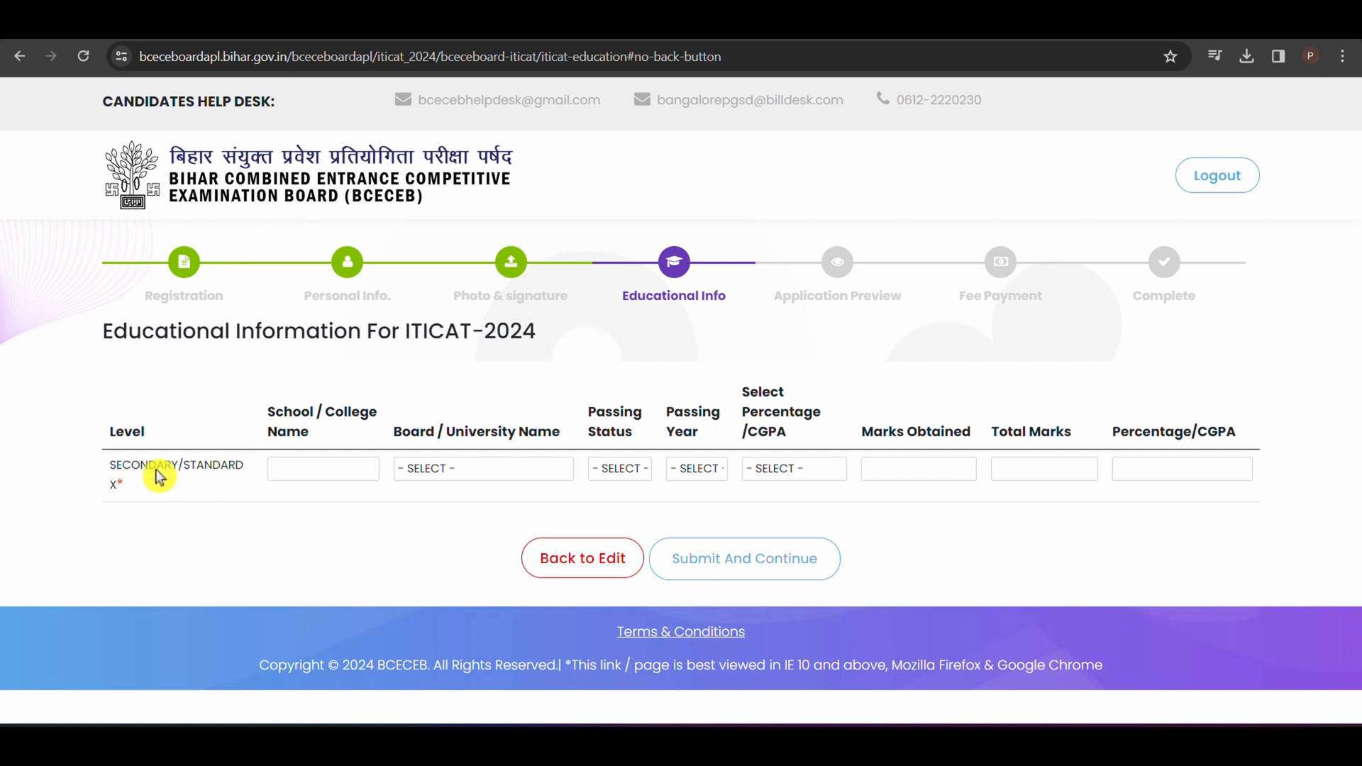
left_click(304, 461)
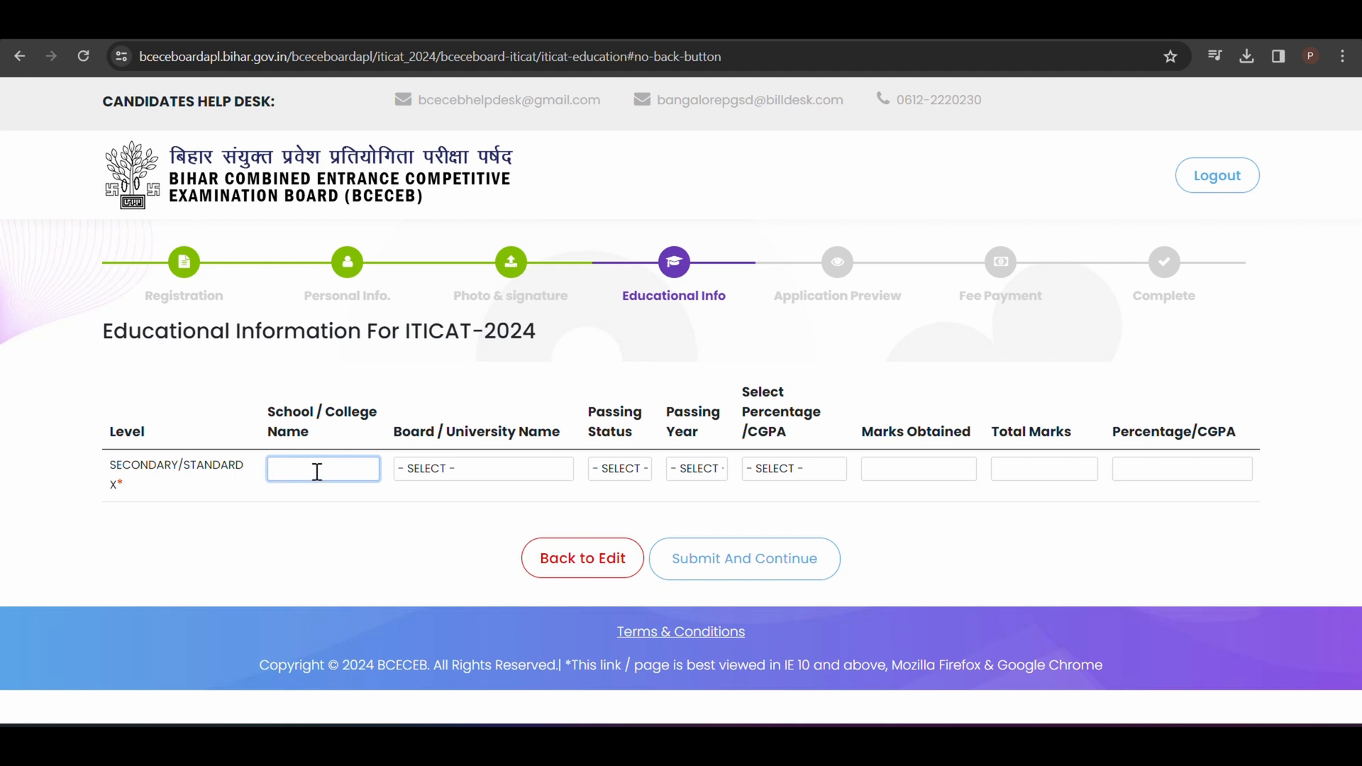
left_click(488, 472)
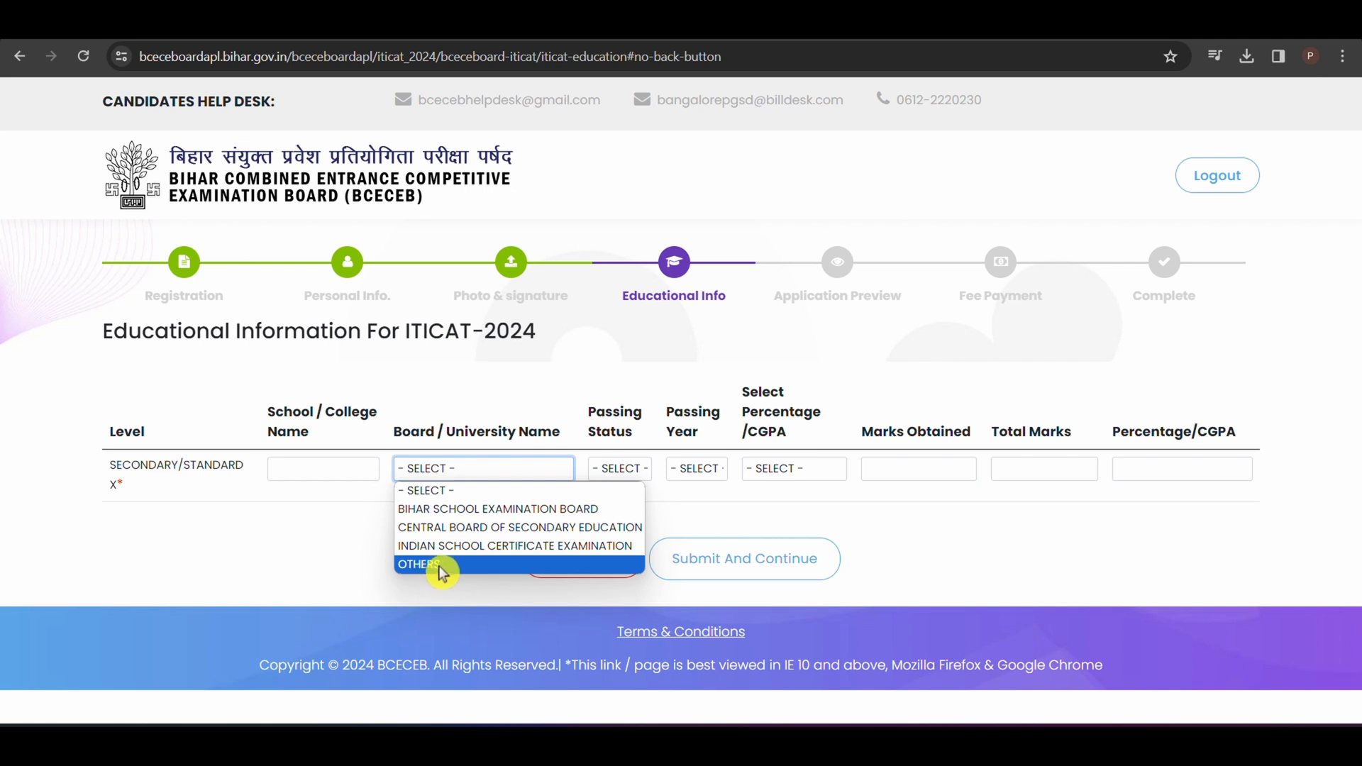
left_click(618, 471)
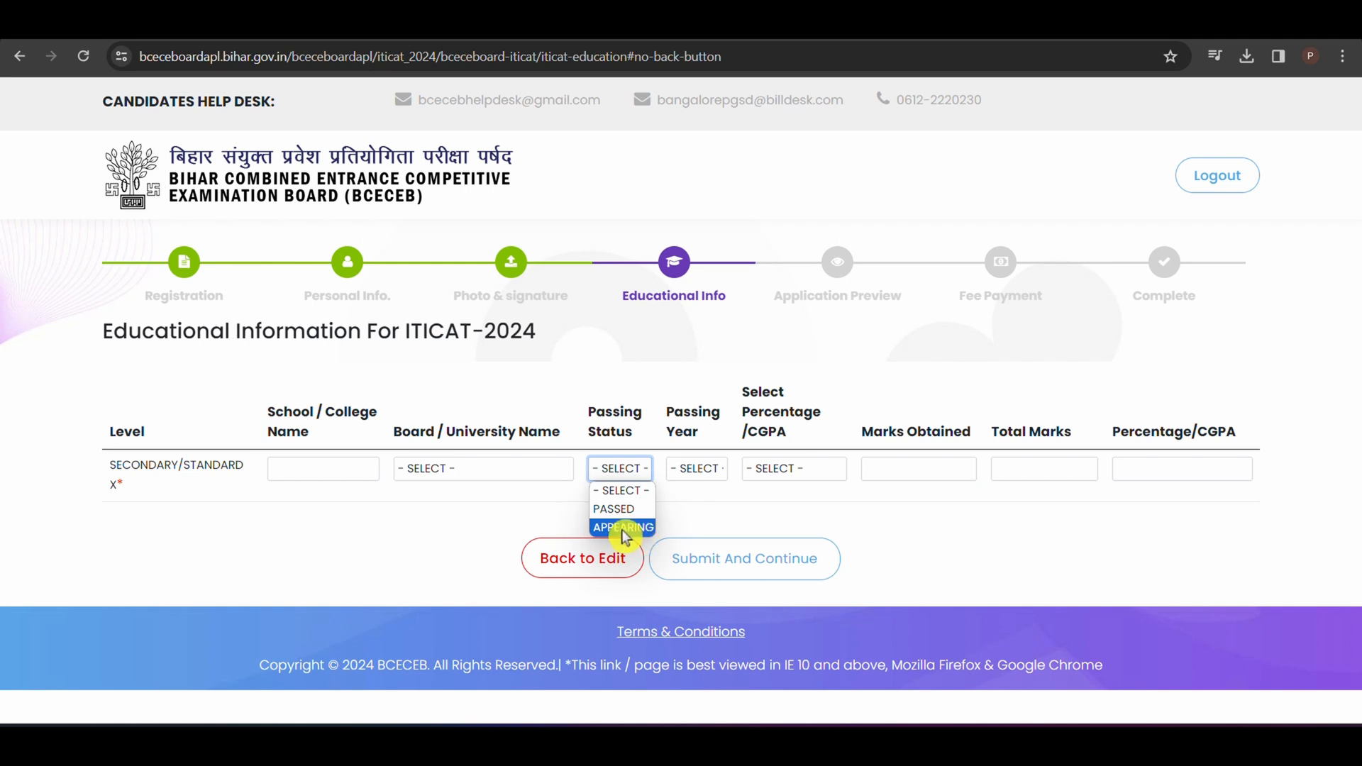
left_click(696, 471)
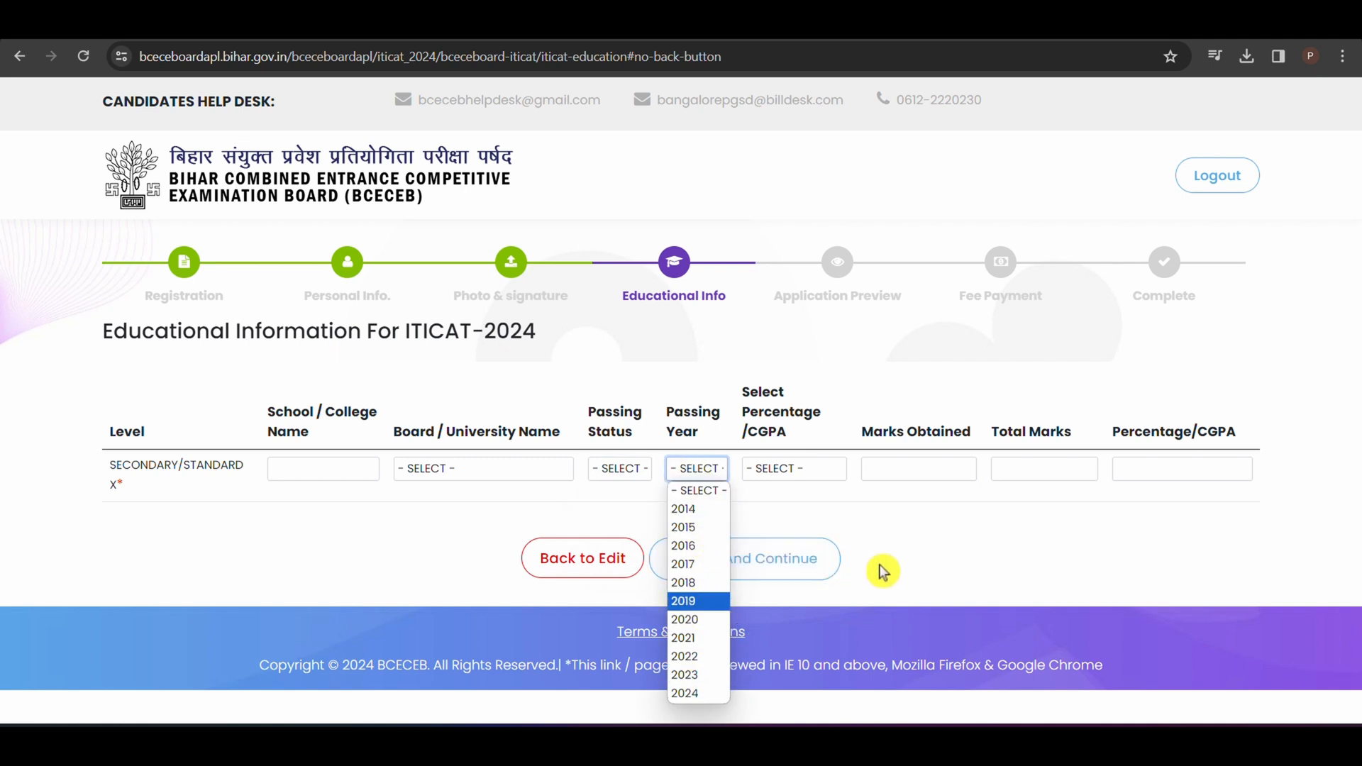
left_click(797, 510)
Step: Set the Secondary/Standard X result type to Percentage with 448 marks obtained out of 500, and submit the educational information
left_click(805, 471)
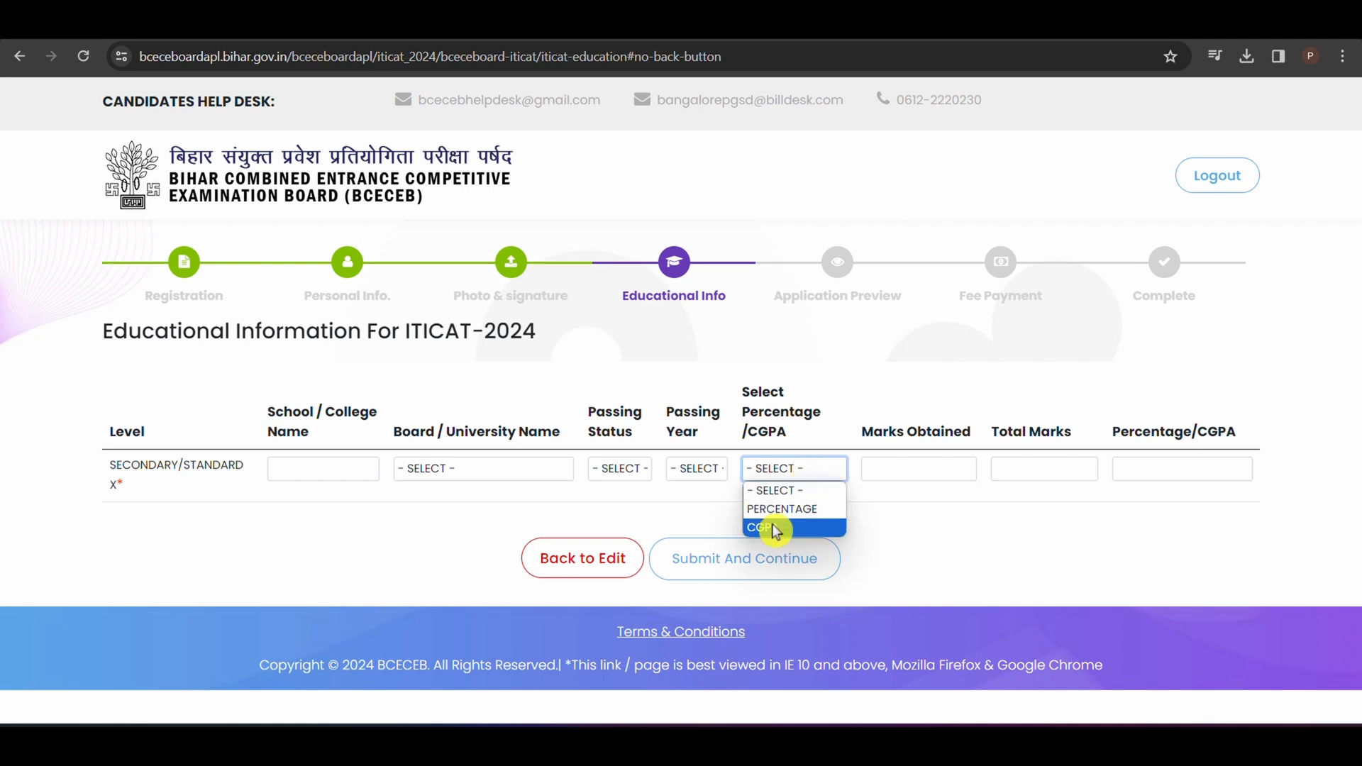
left_click(800, 510)
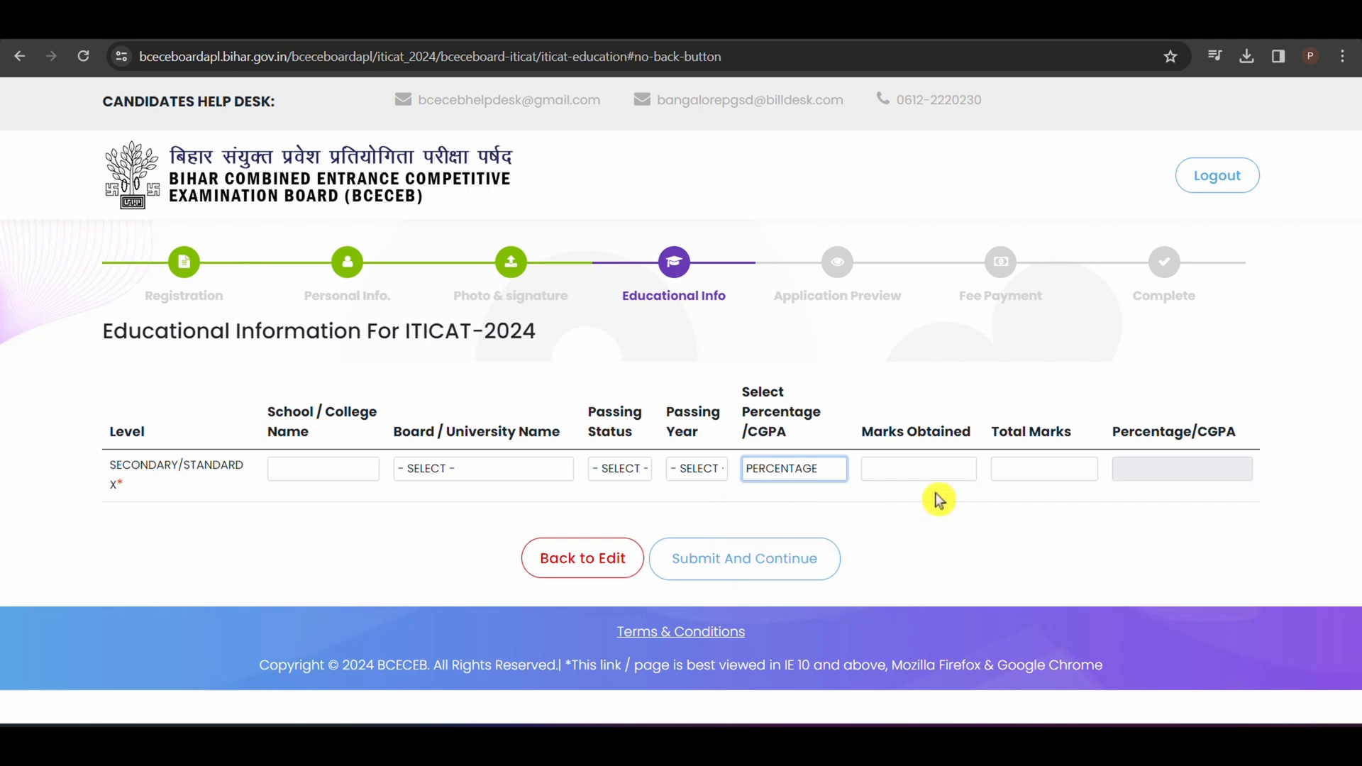
left_click(928, 465)
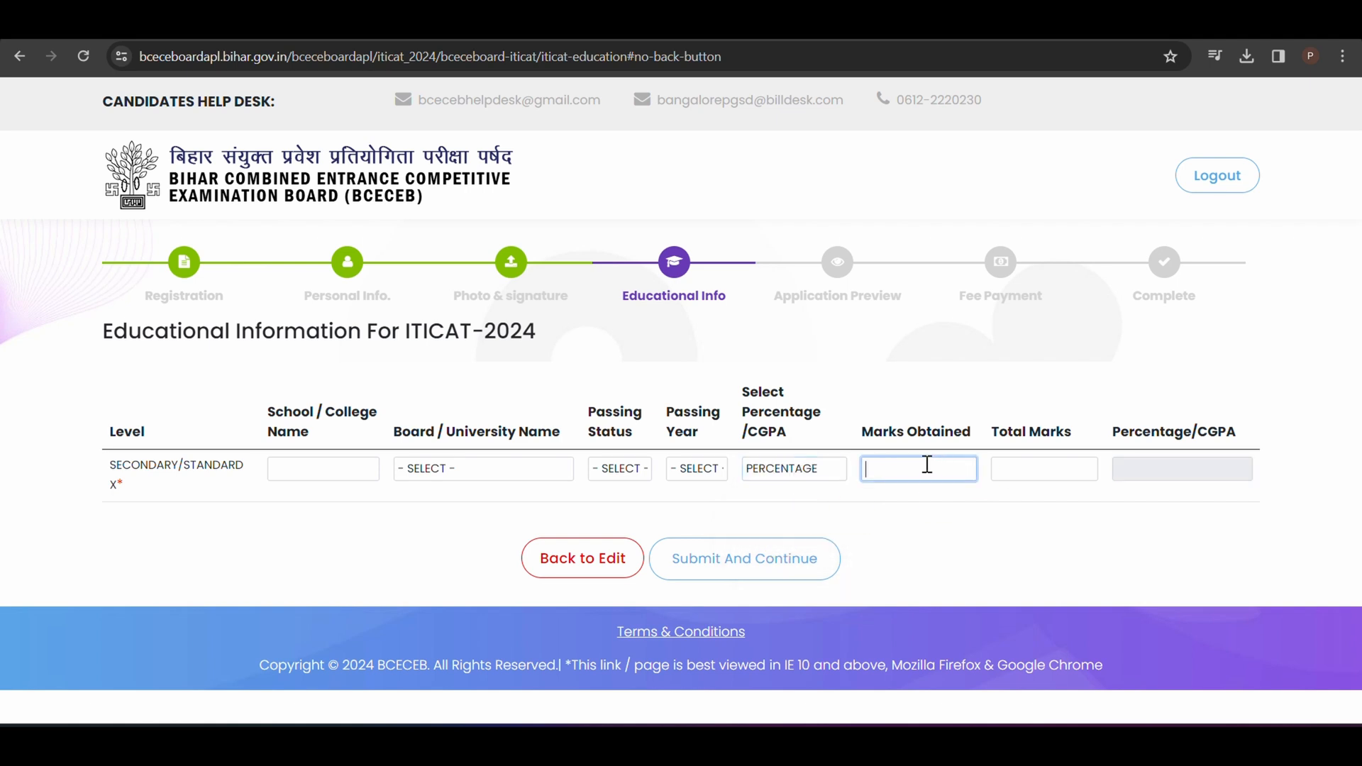
left_click(1000, 468)
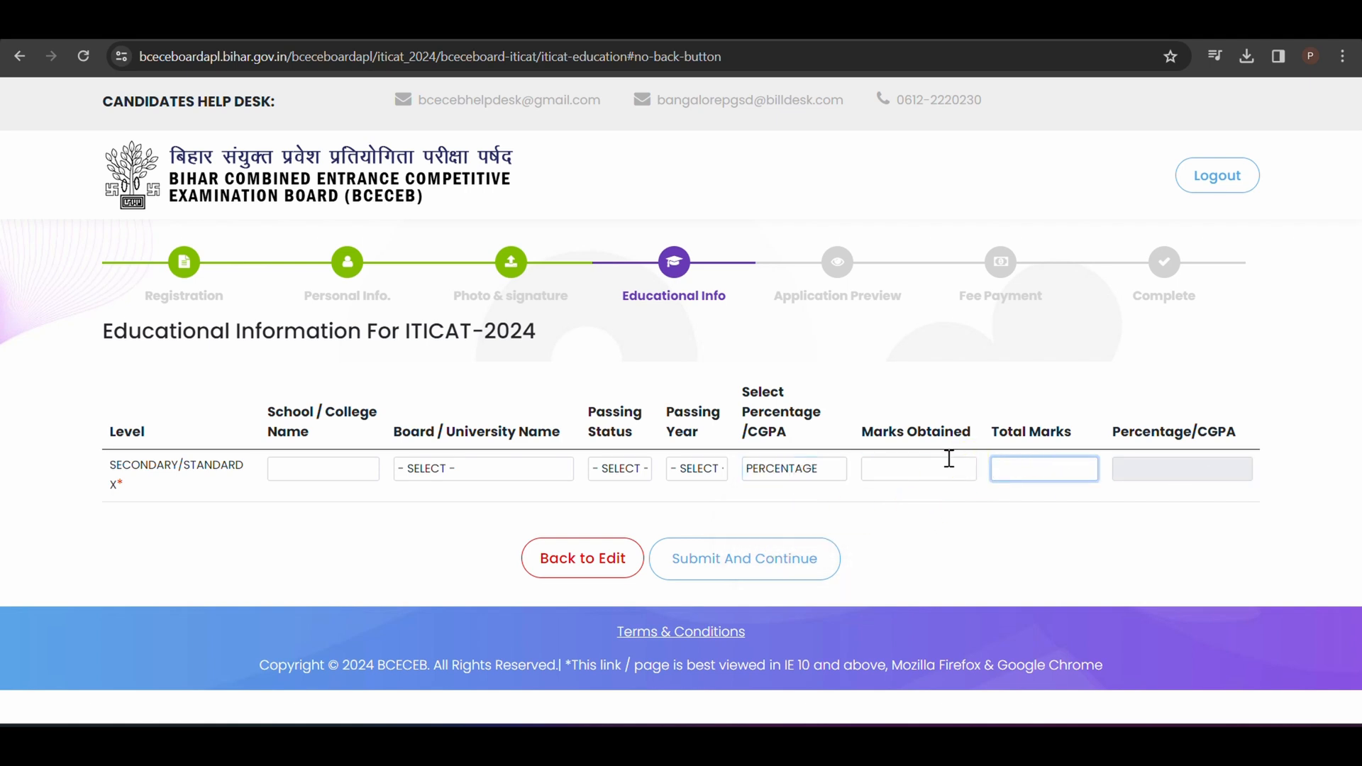
left_click(930, 472)
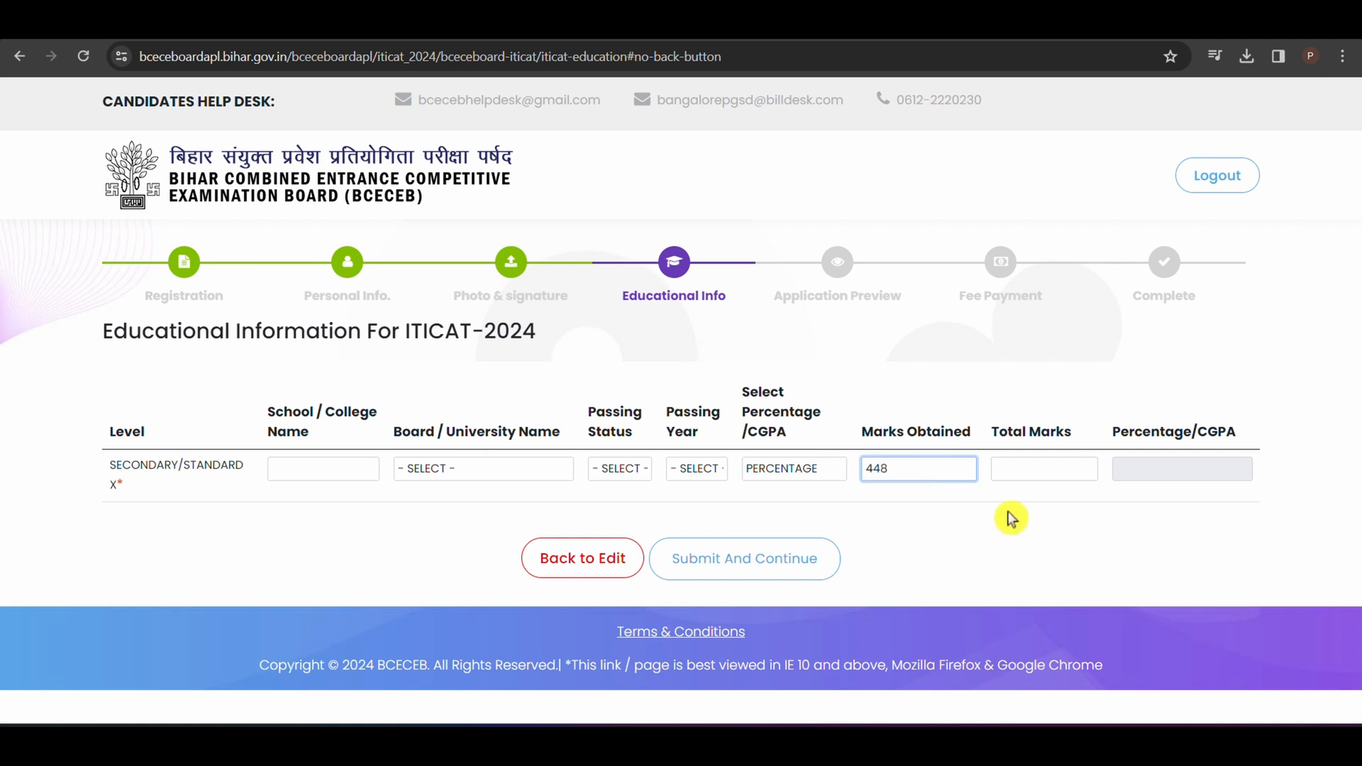
left_click(1055, 464)
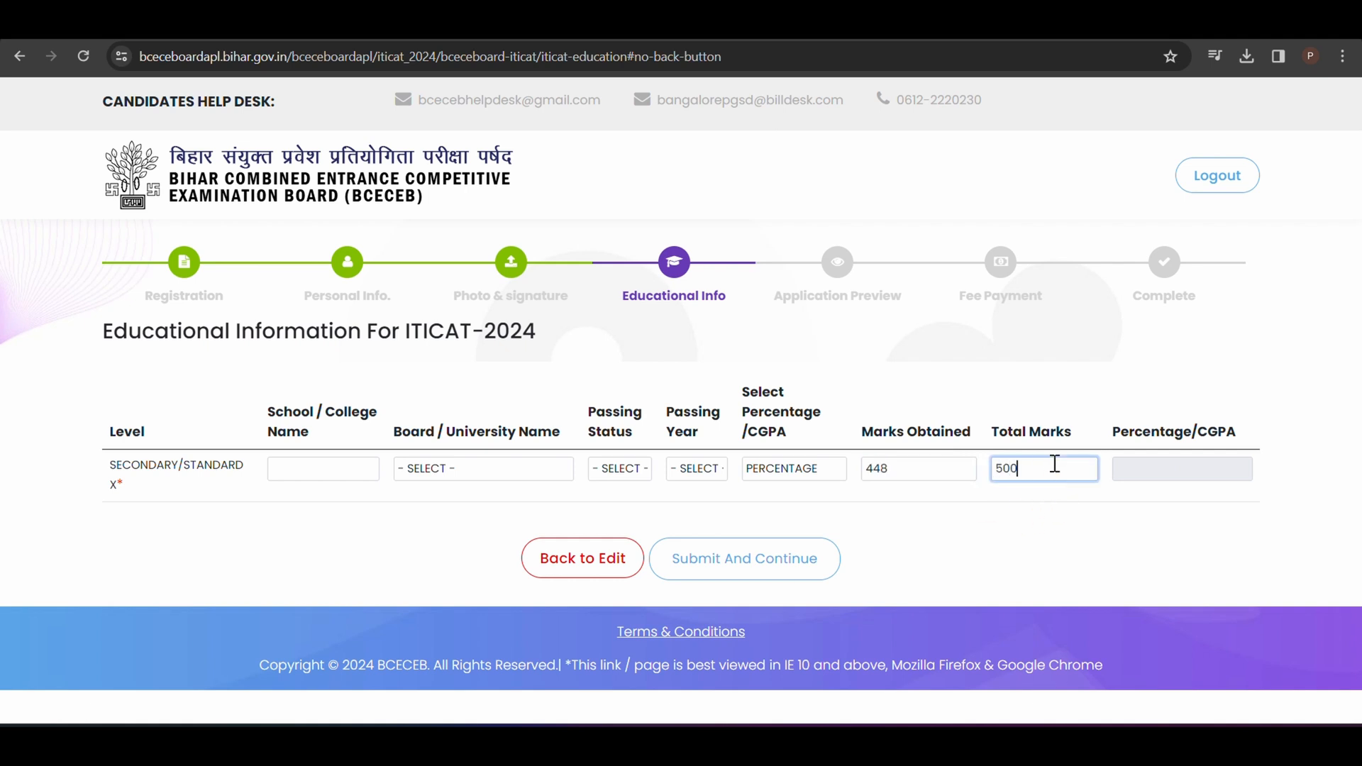
left_click(1169, 477)
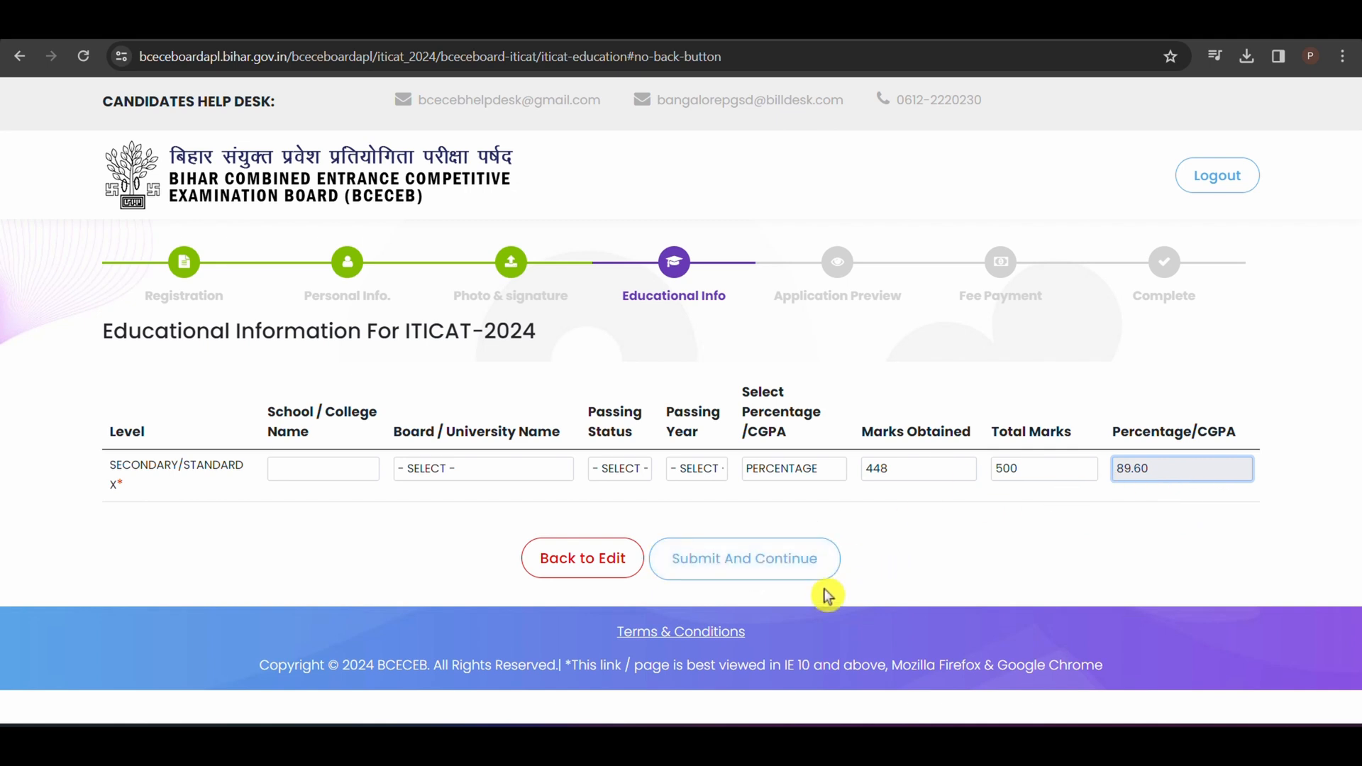
left_click(778, 570)
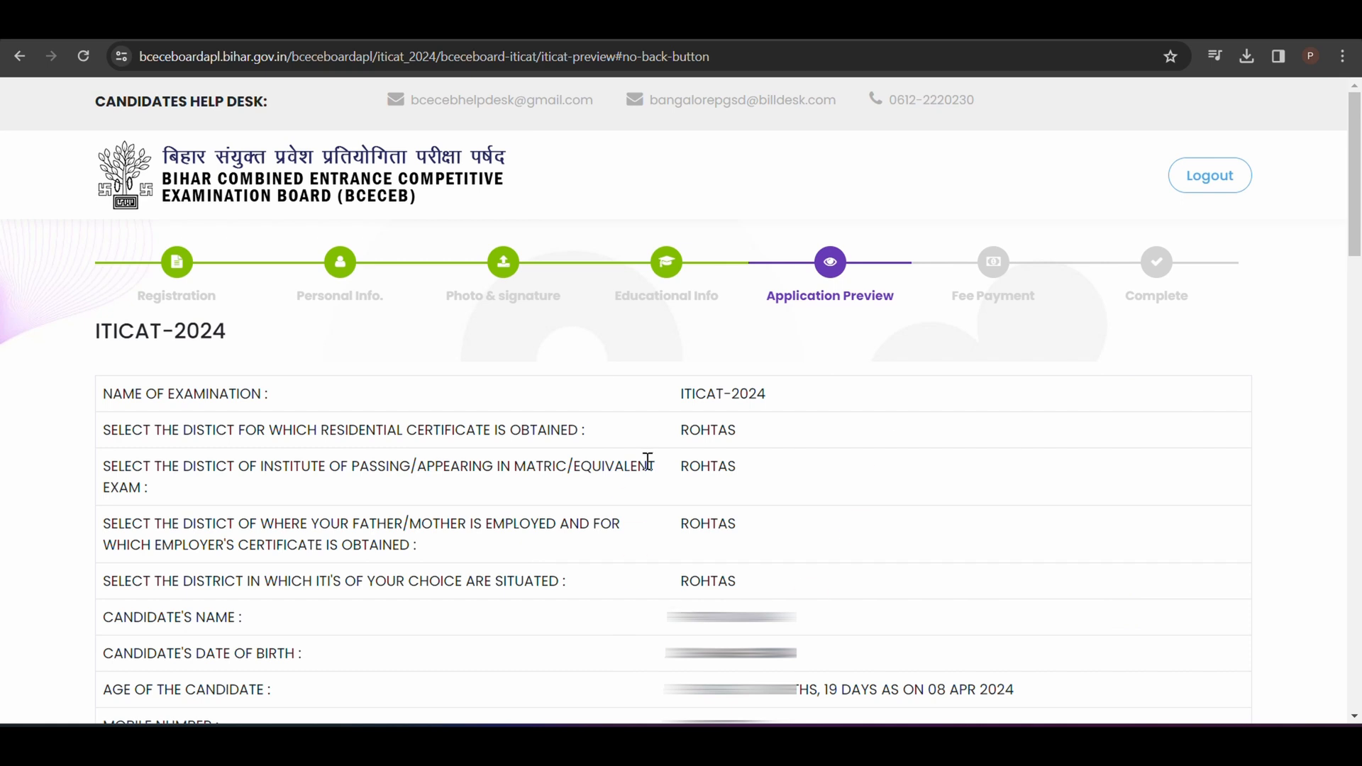
Step: Certify that the application's statements are true and proceed to payment, confirming the Rs. 750 registration/counselling fee
scroll(836, 278, "down", 15)
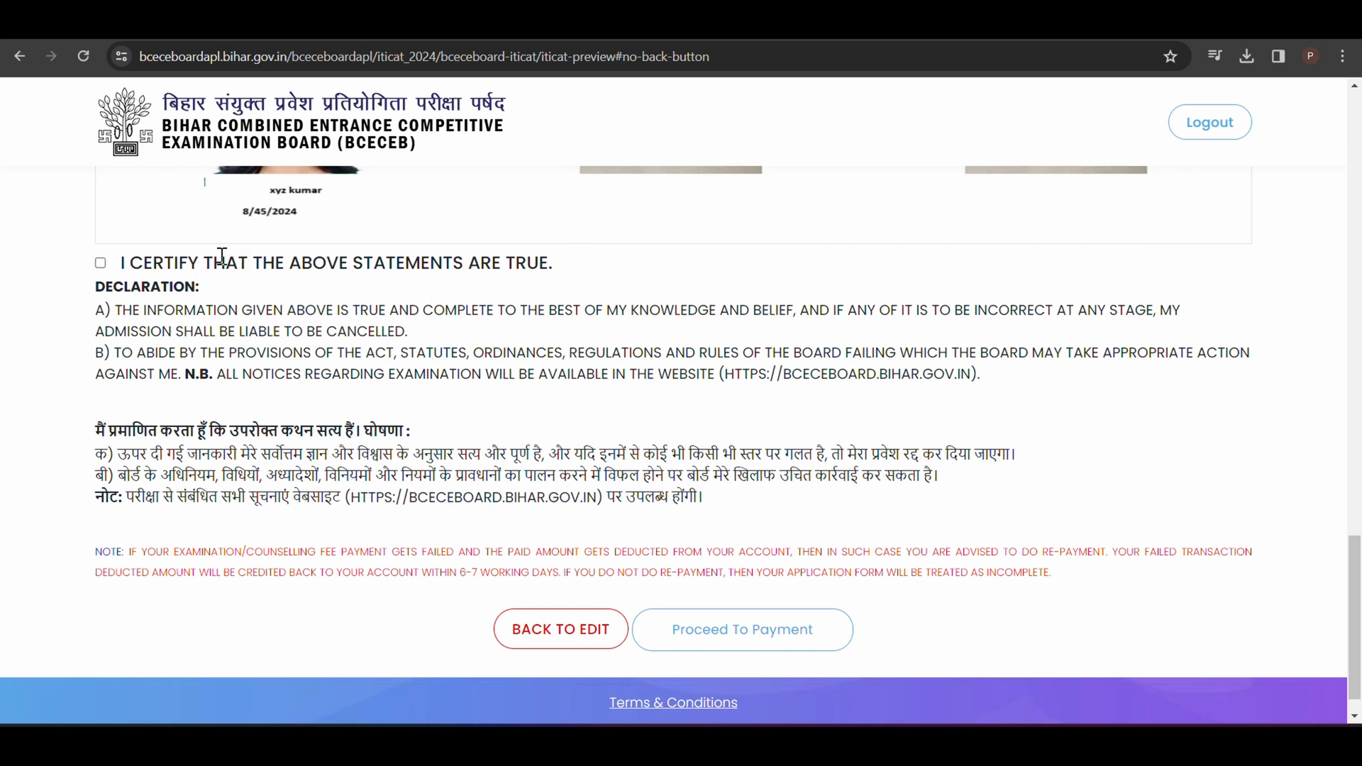
left_click(101, 264)
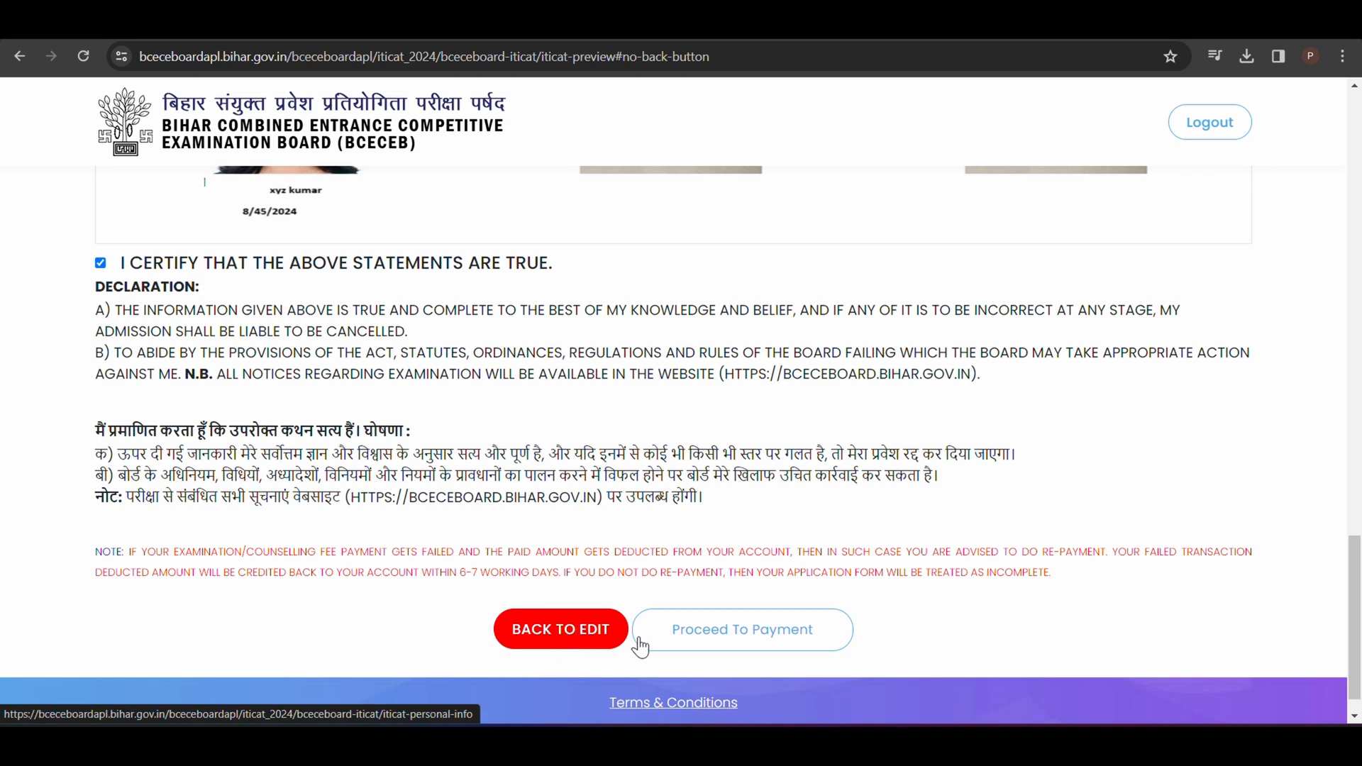
left_click(720, 641)
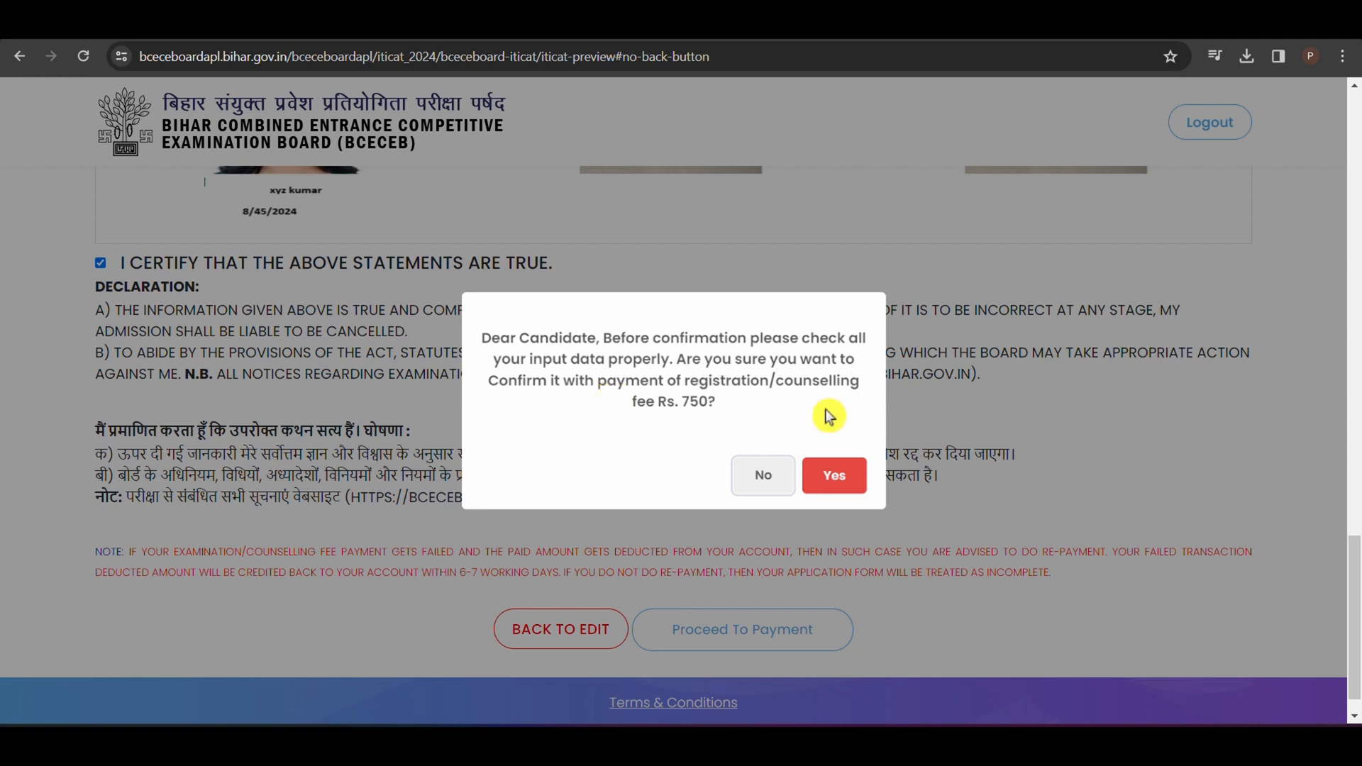
left_click_drag(685, 403, 730, 408)
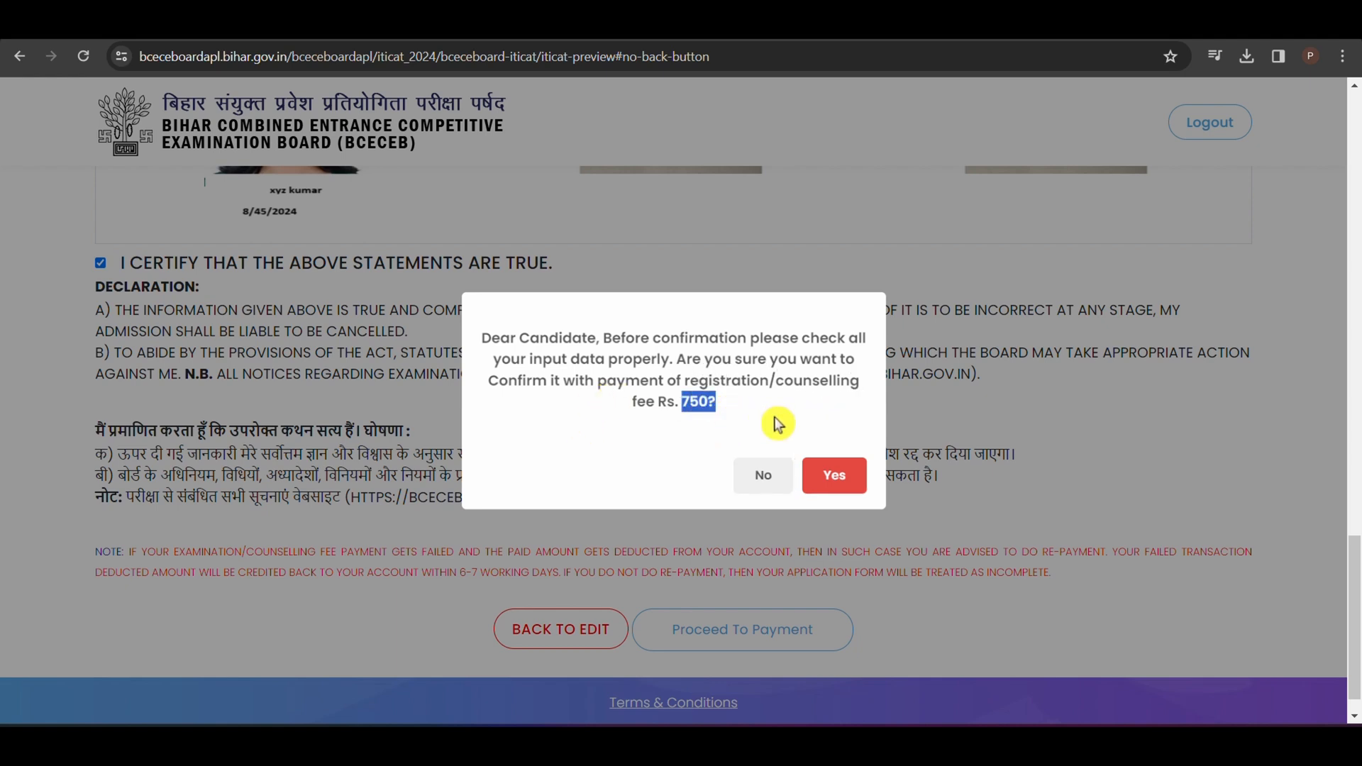
left_click(833, 489)
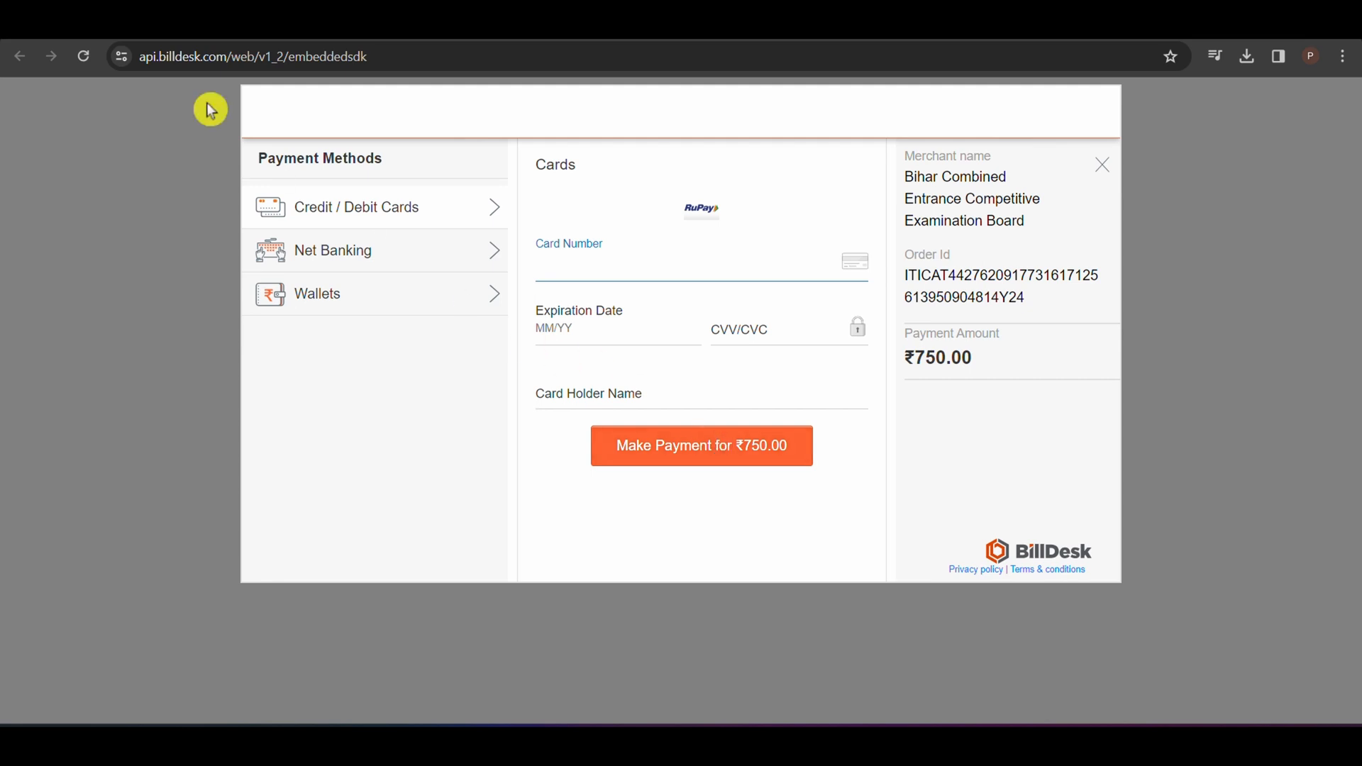
Step: Switch to the ITICAT-2024 prospectus PDF and browse back through its opening pages
left_click(186, 30)
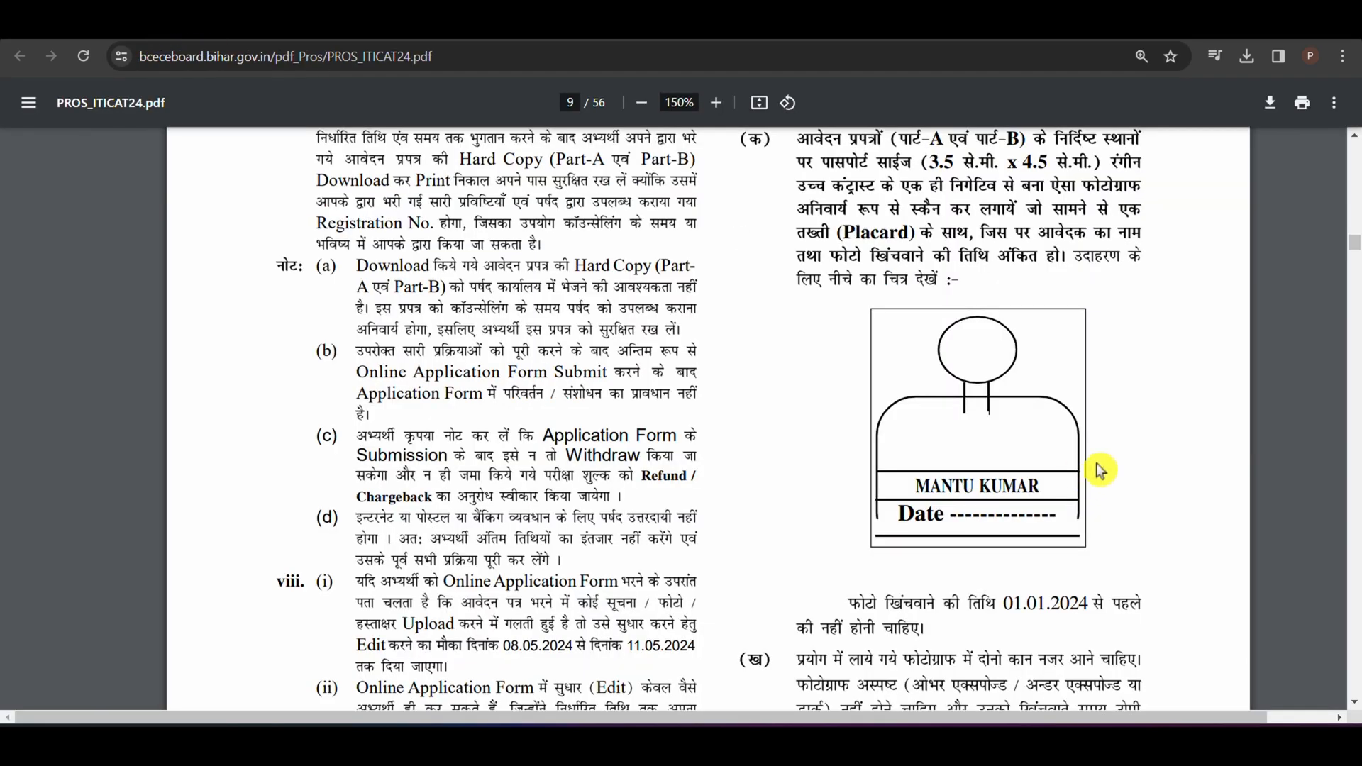
scroll(1092, 477, "up", 20)
scroll(1104, 472, "up", 10)
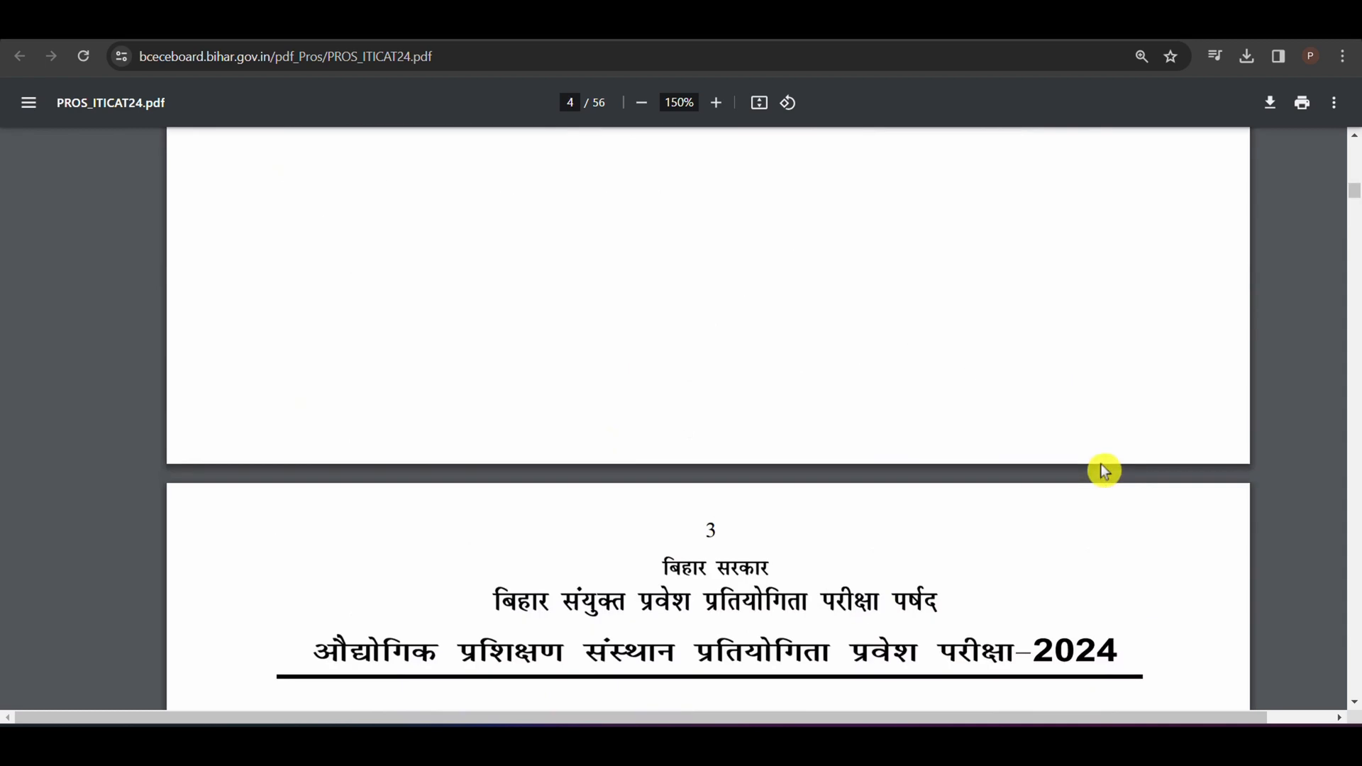
scroll(1104, 470, "up", 20)
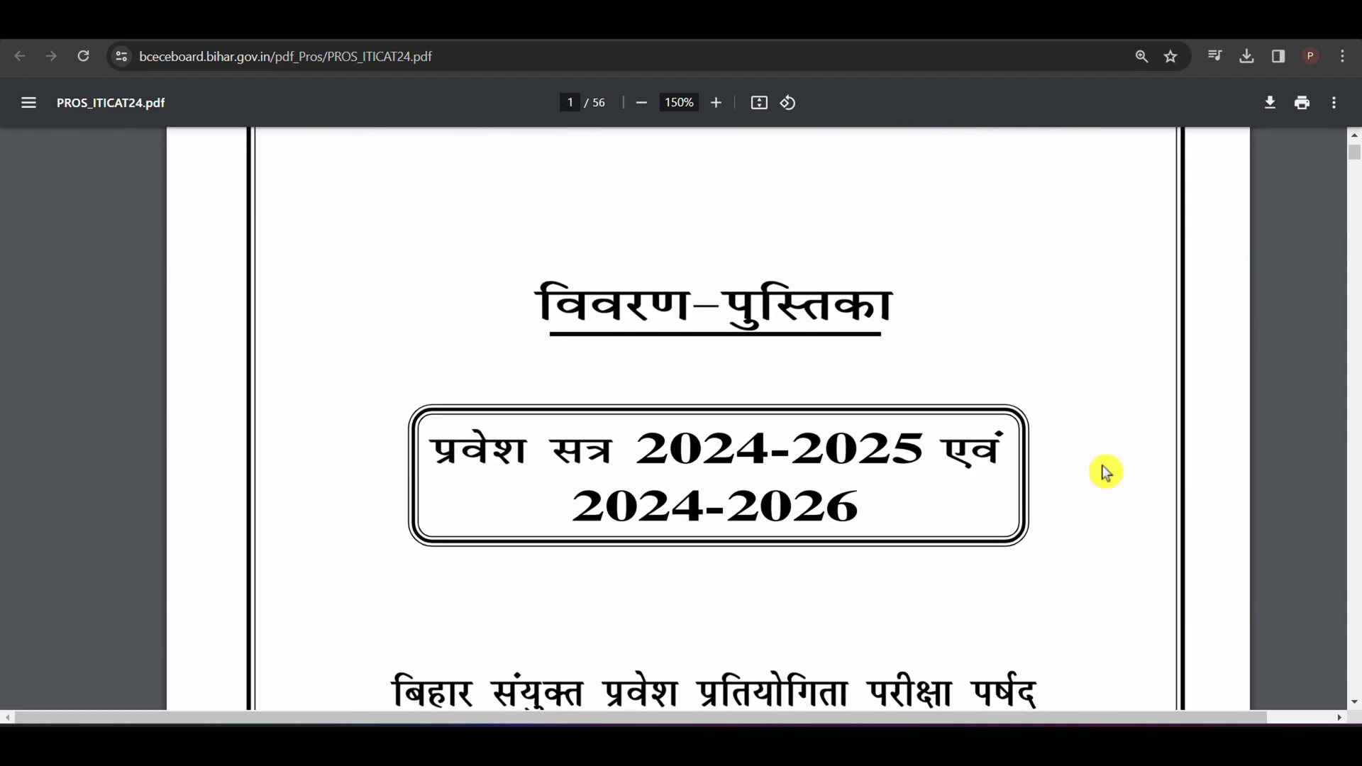
left_click_drag(1357, 159, 1341, 218)
Step: From the BCECE Board home page, open the ITICAT prospectus and the ITICAT-2024 application portal with its advertisement page
left_click(106, 28)
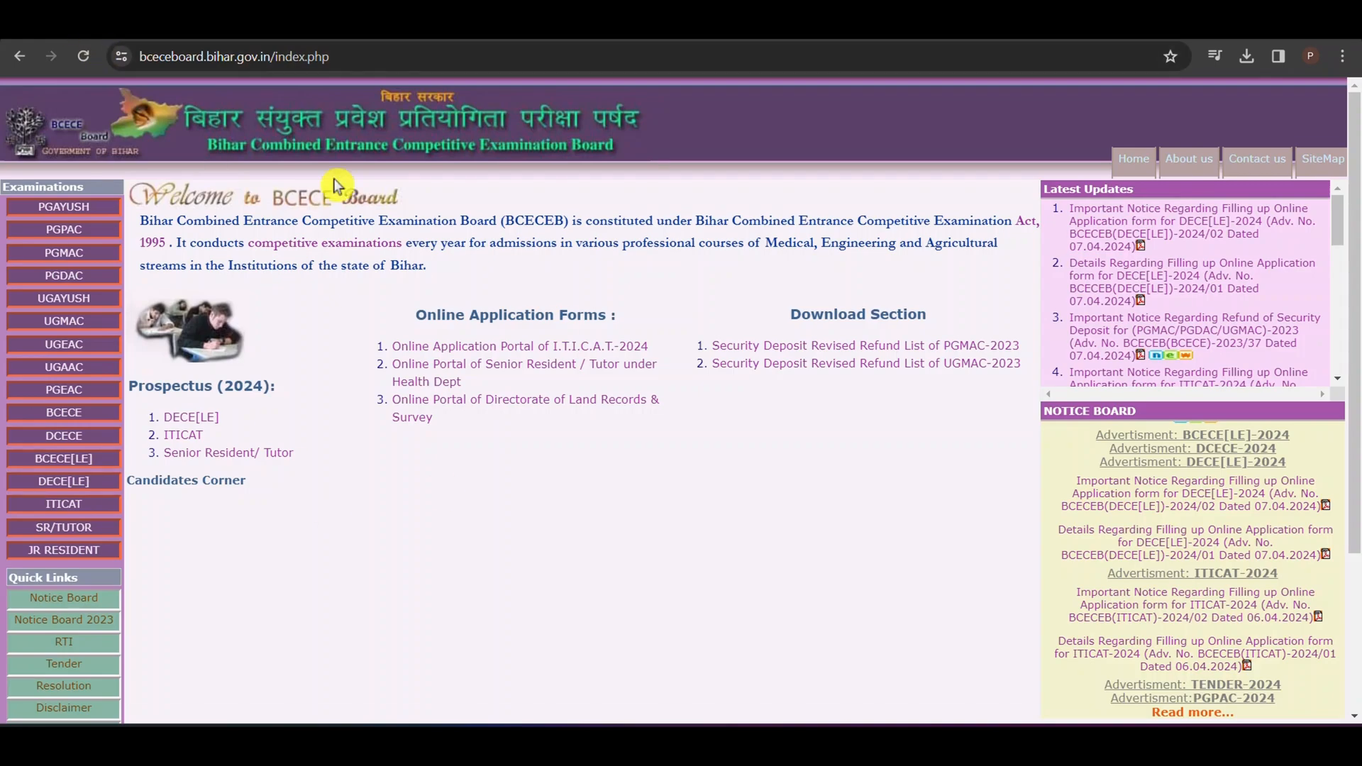
left_click(186, 438)
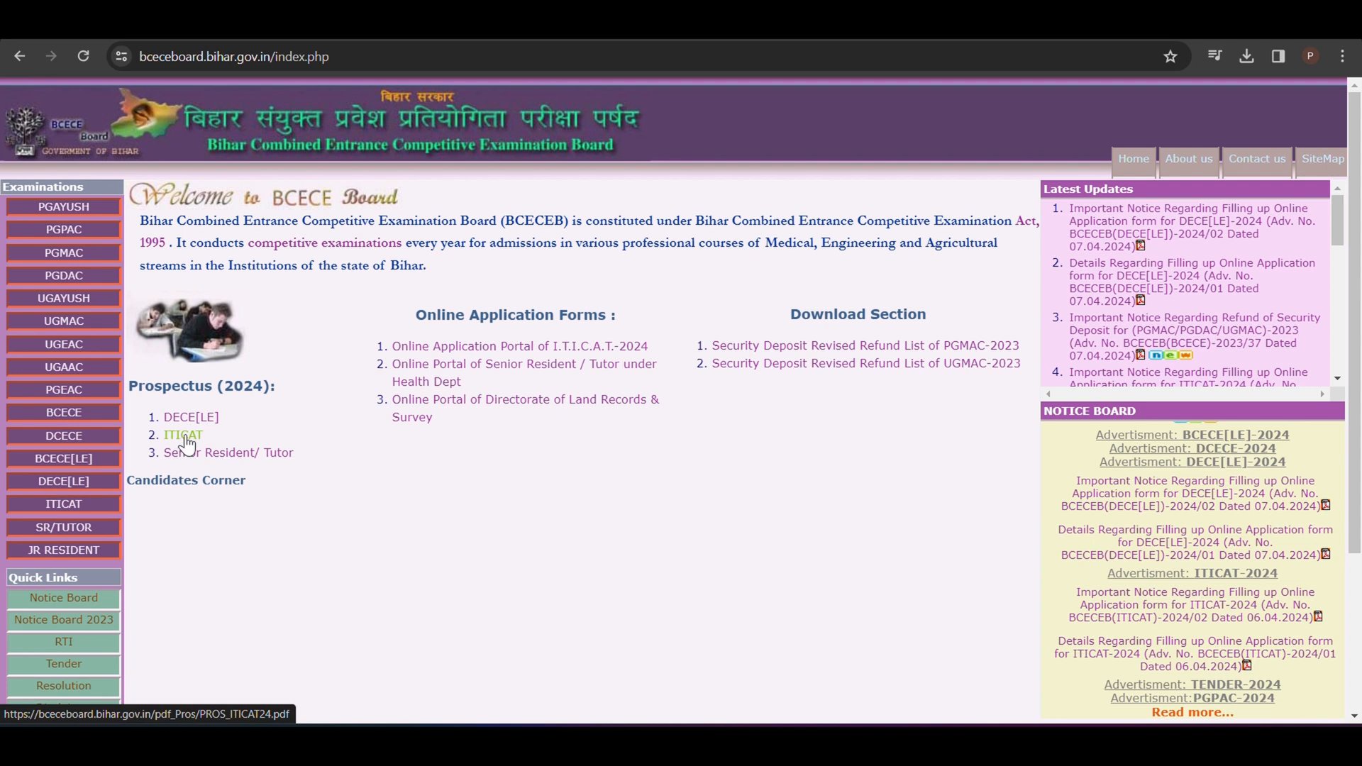
left_click(486, 355)
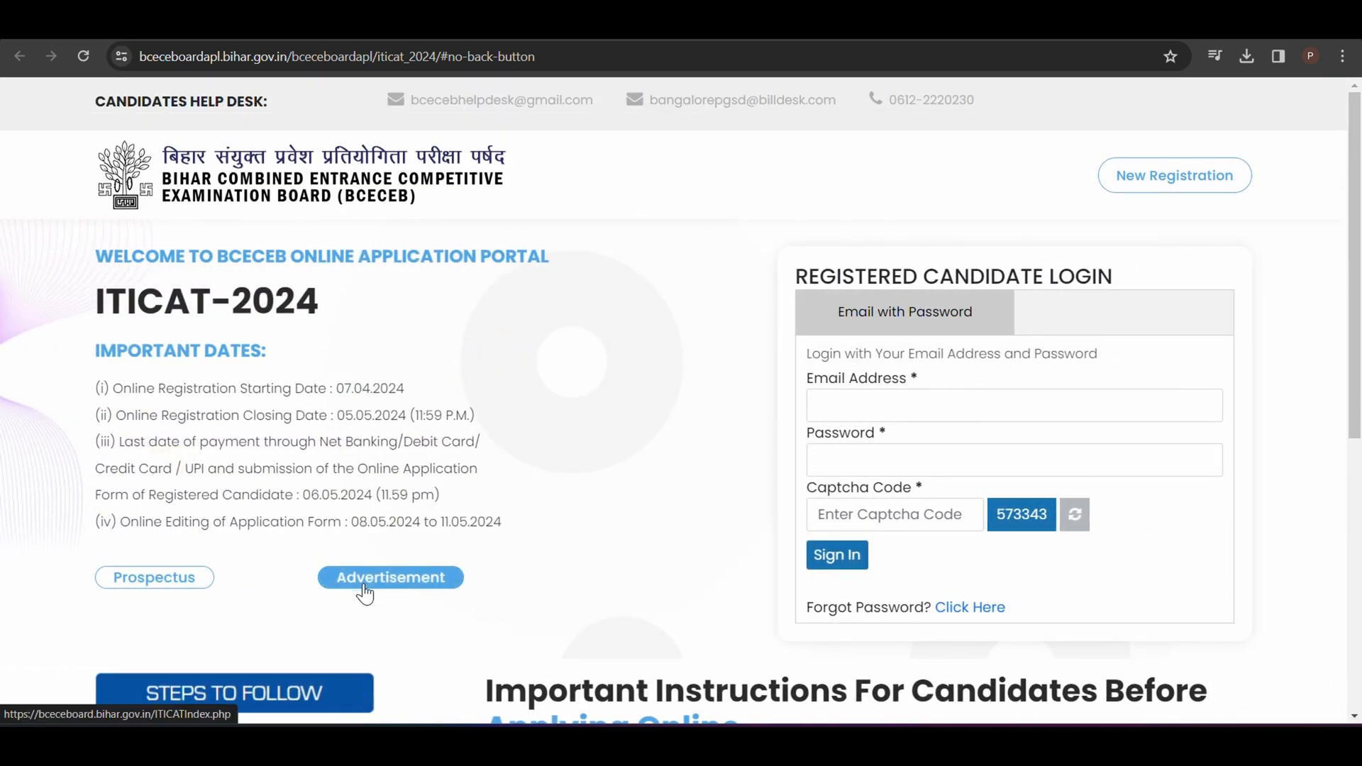
left_click(372, 579)
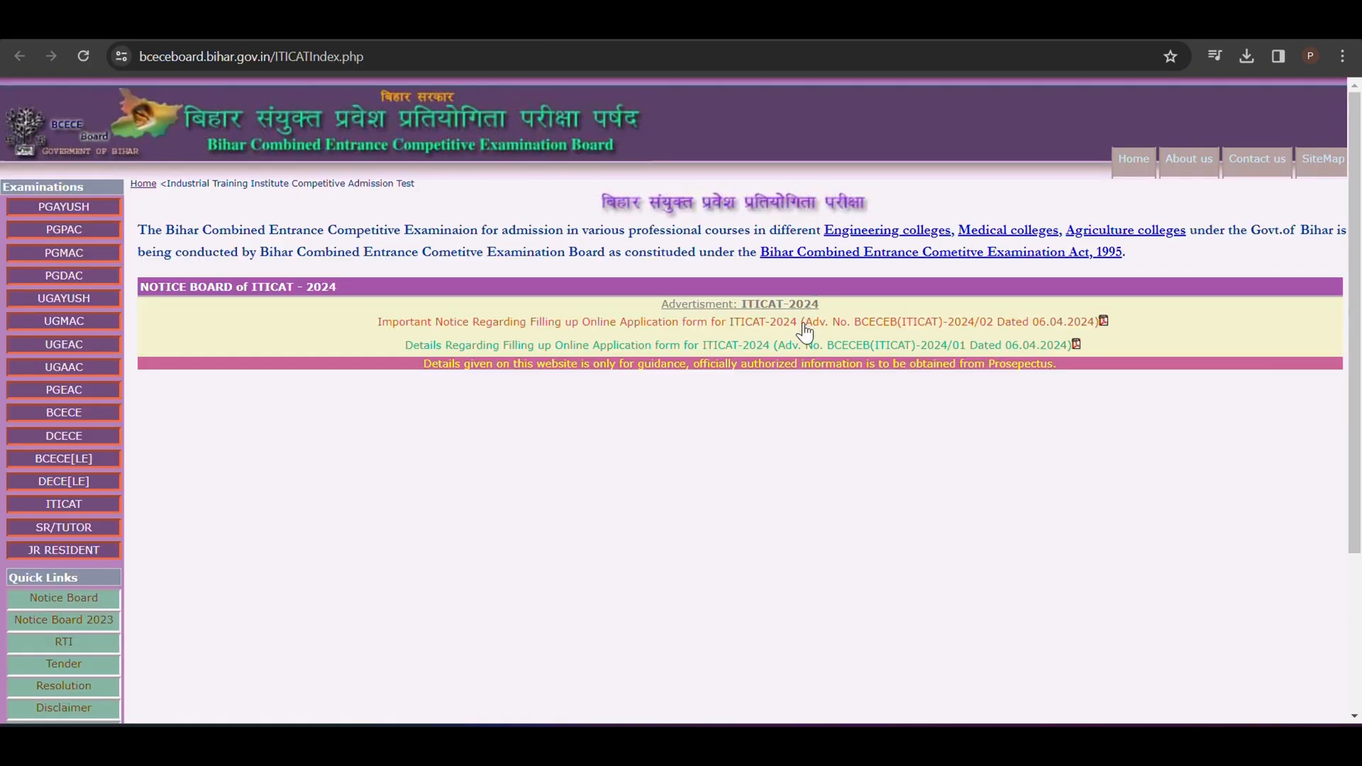